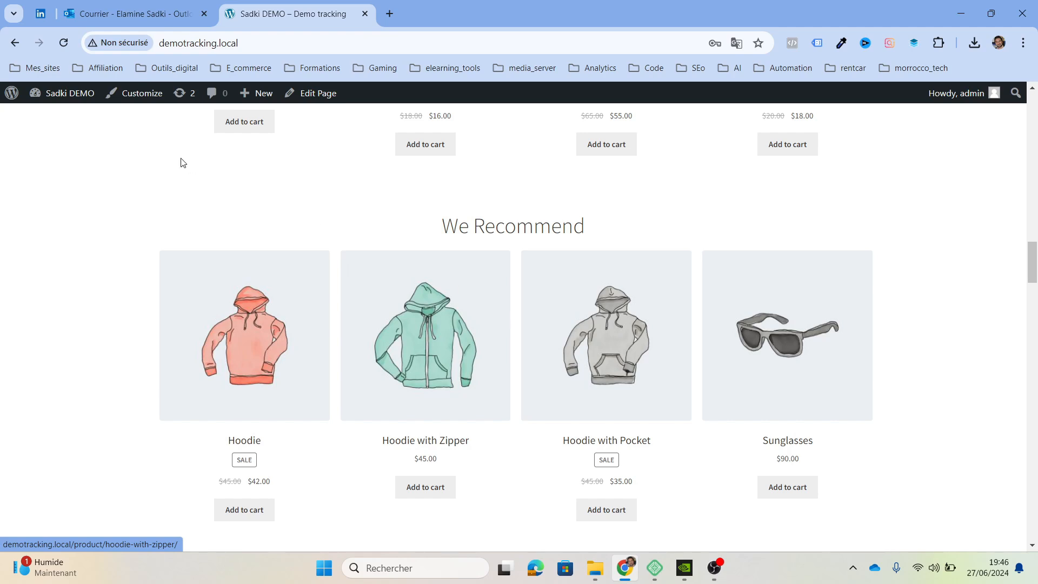
Open the site's installed plugins in the WordPress admin and update WooCommerce to version 9.0.2.
click(14, 101)
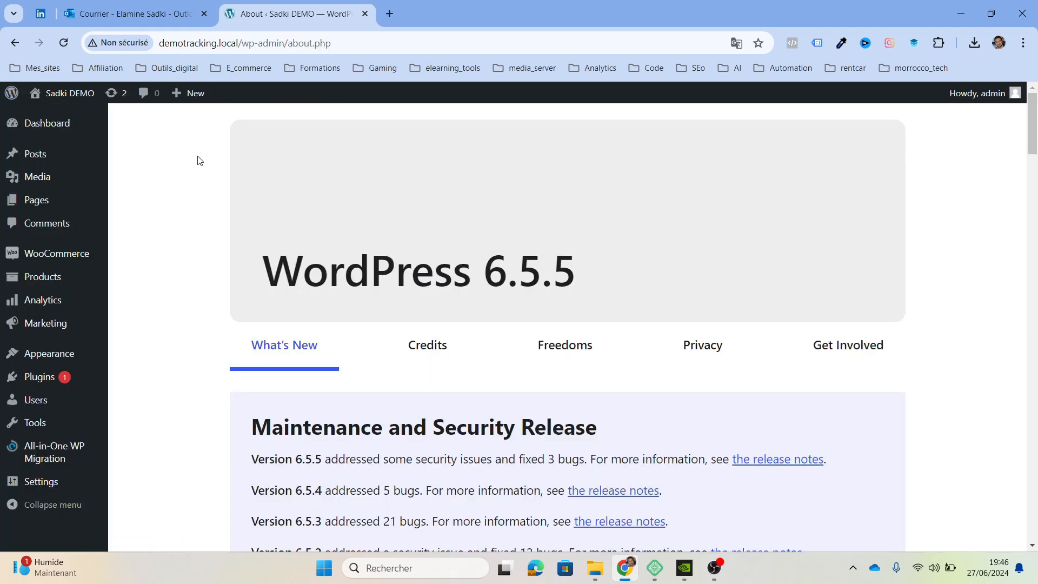
click(43, 387)
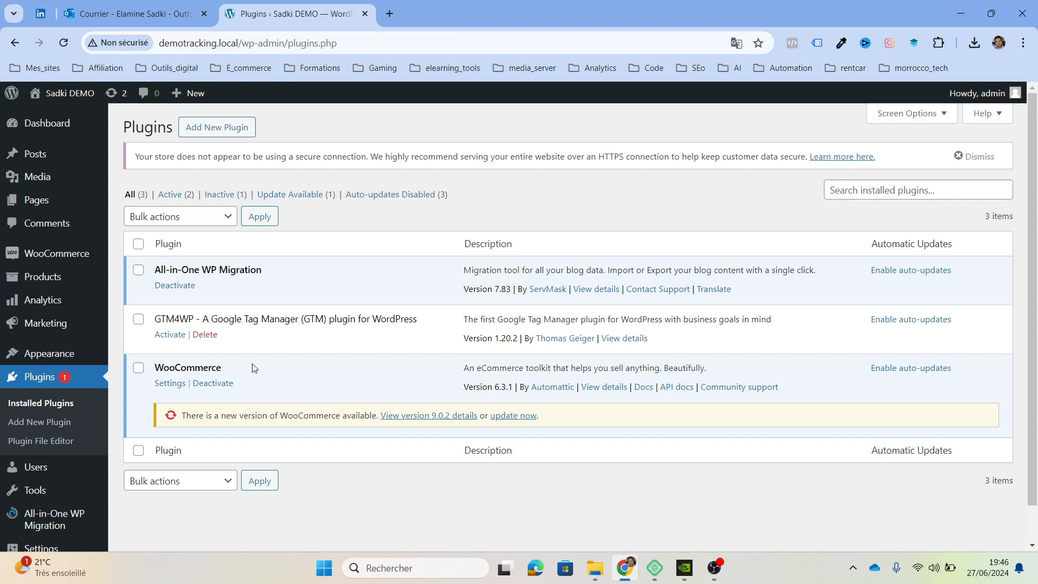
click(505, 416)
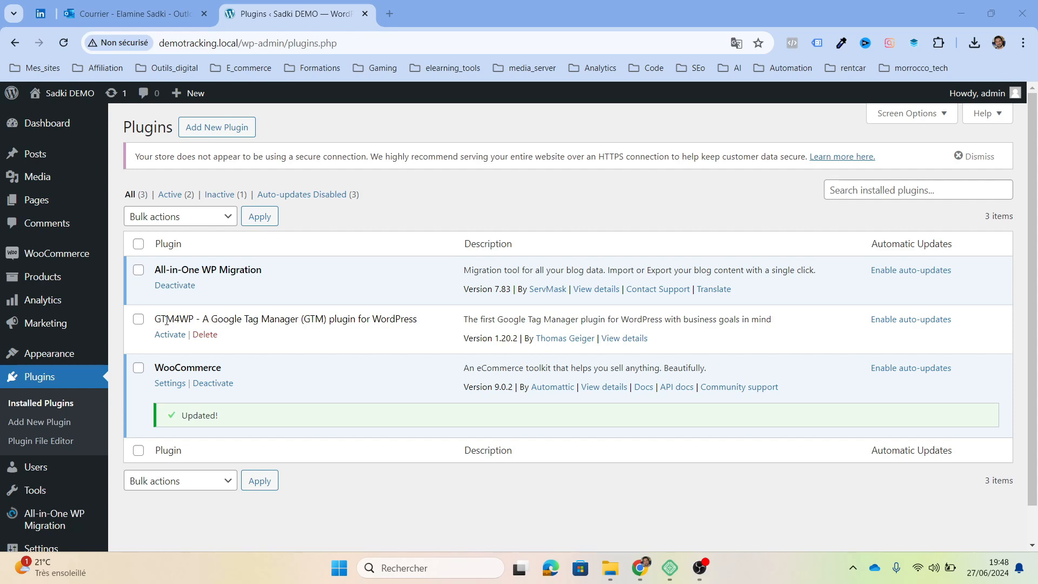
Search the plugins available to add for "gtm4wp" and activate GTM4WP – A Google Tag Manager (GTM) plugin for WordPress.
click(230, 127)
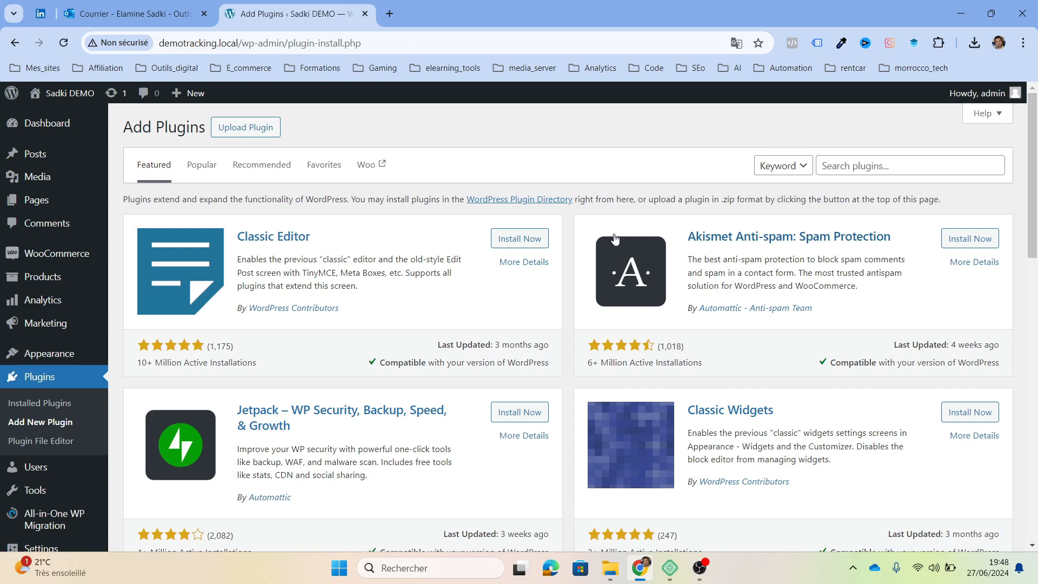
click(869, 164)
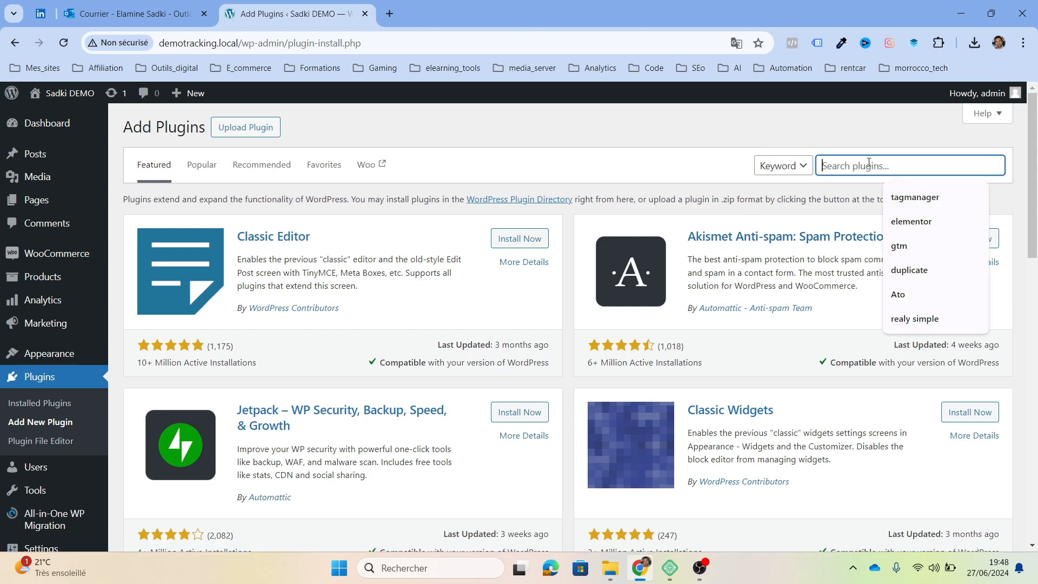
text(gtm4wp)
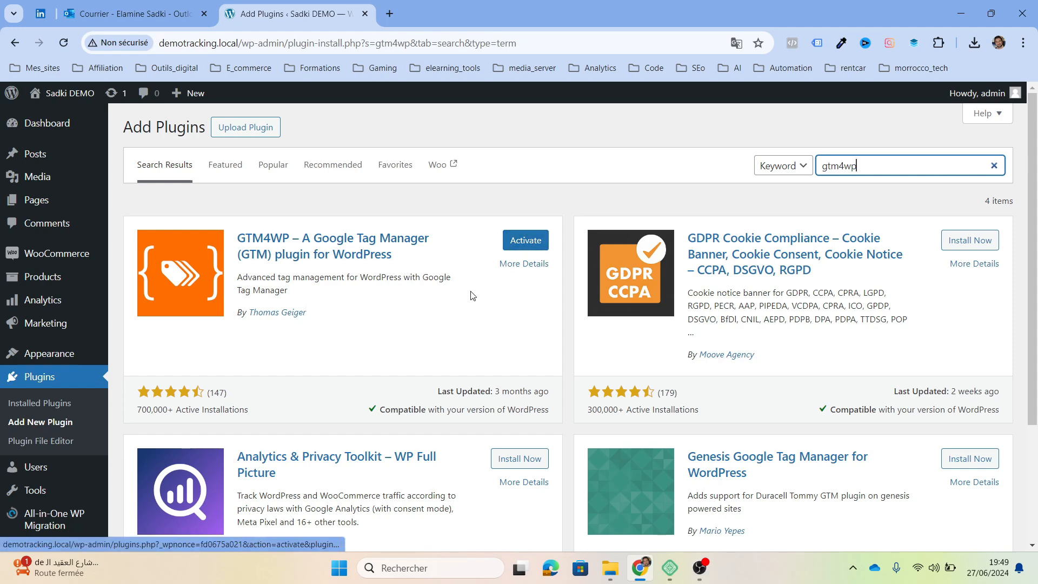
click(534, 241)
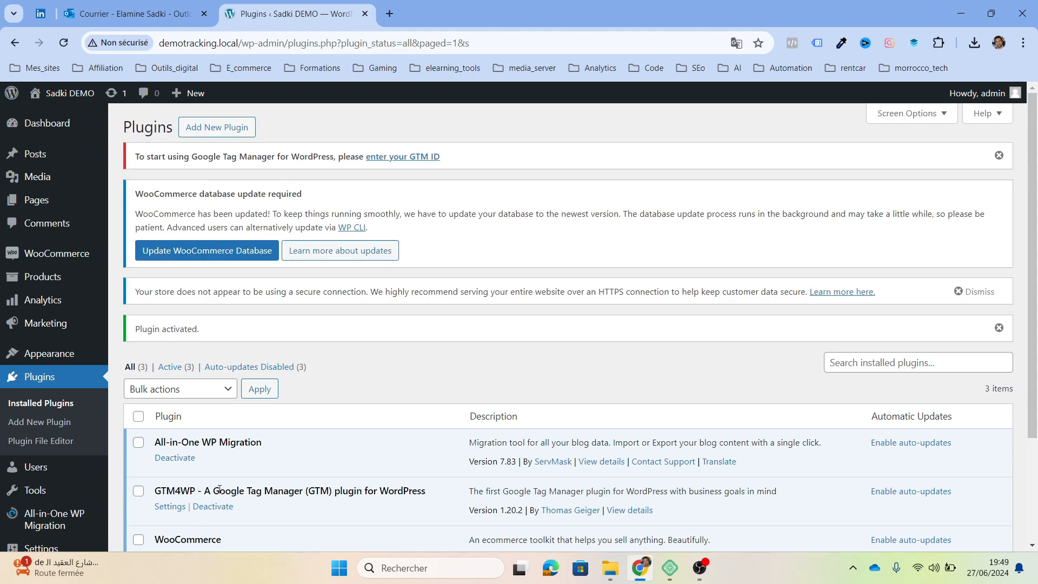
Open the GTM4WP plugin settings and enable Track e-commerce in the WooCommerce integration.
click(169, 506)
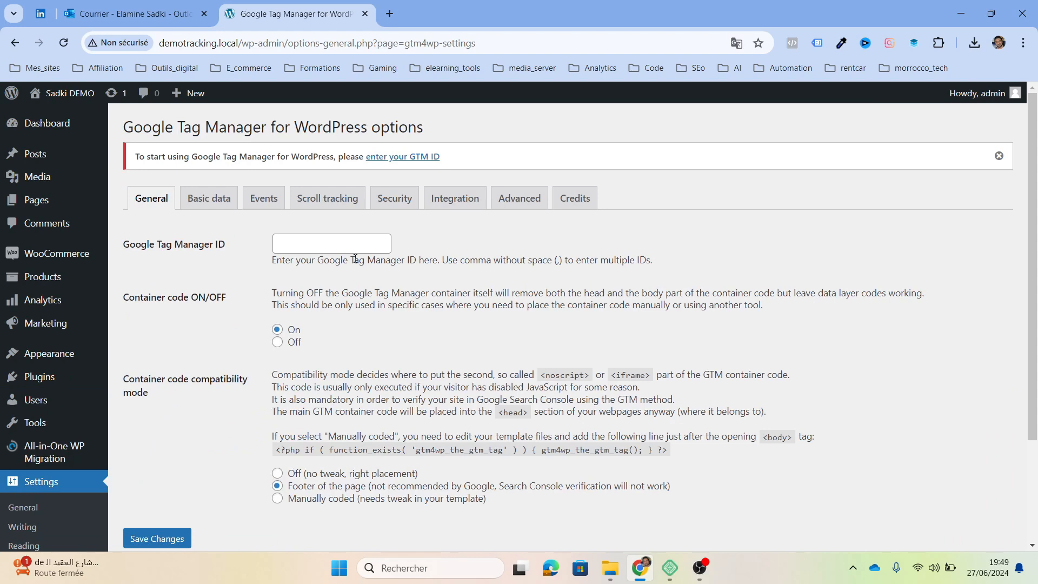
click(320, 247)
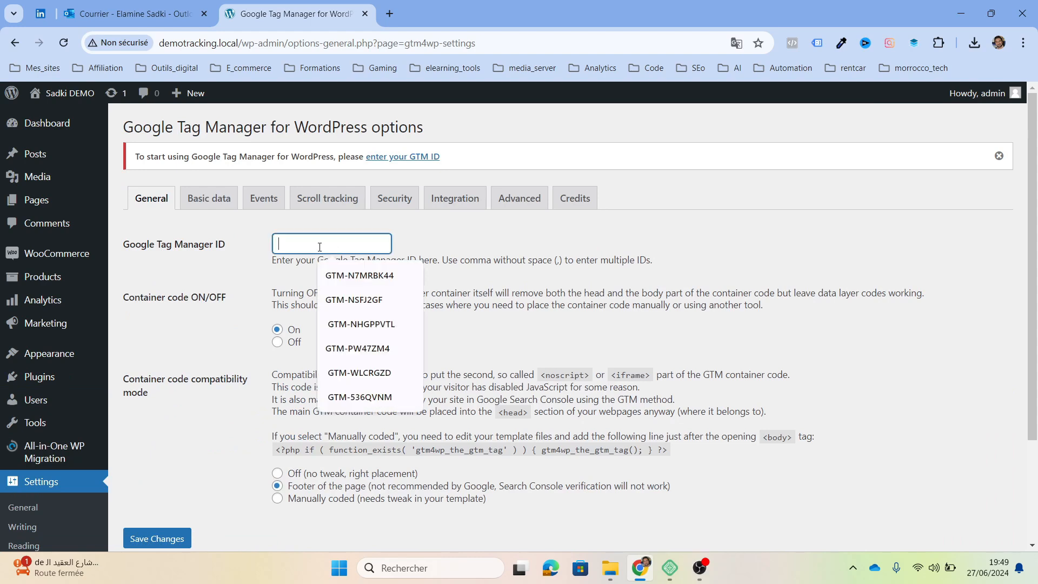
click(441, 239)
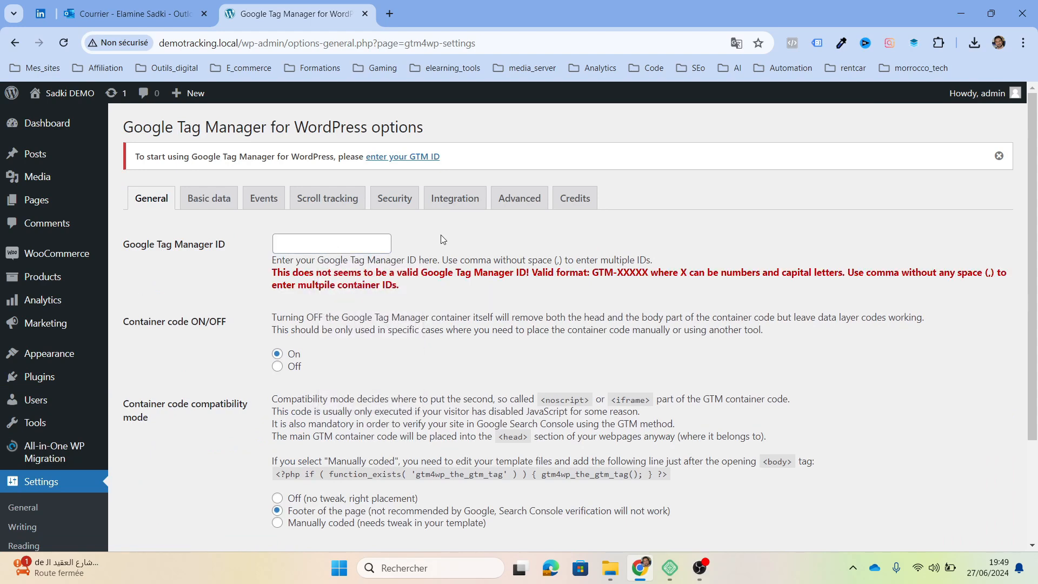
click(518, 202)
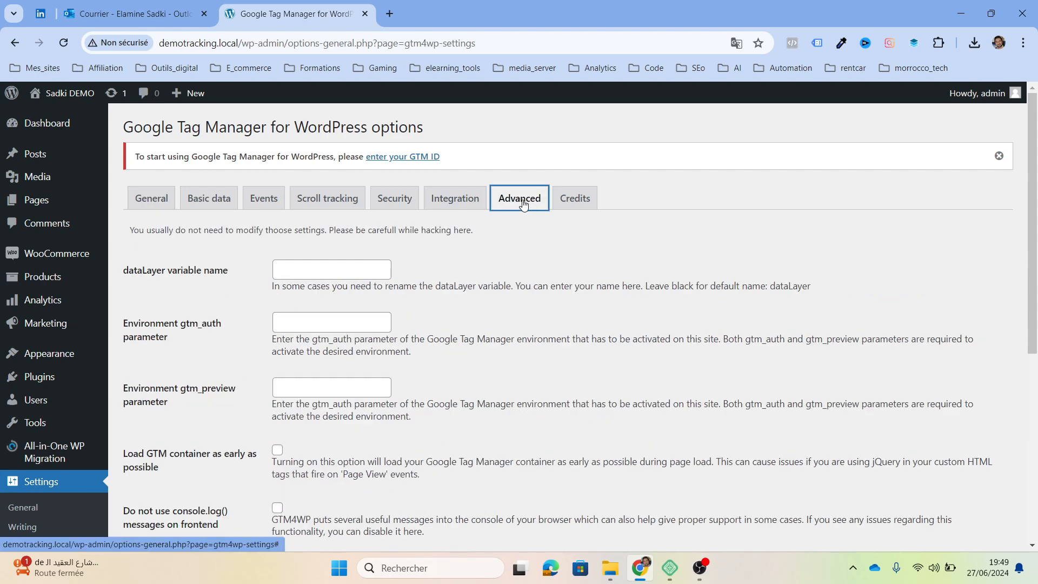
click(457, 201)
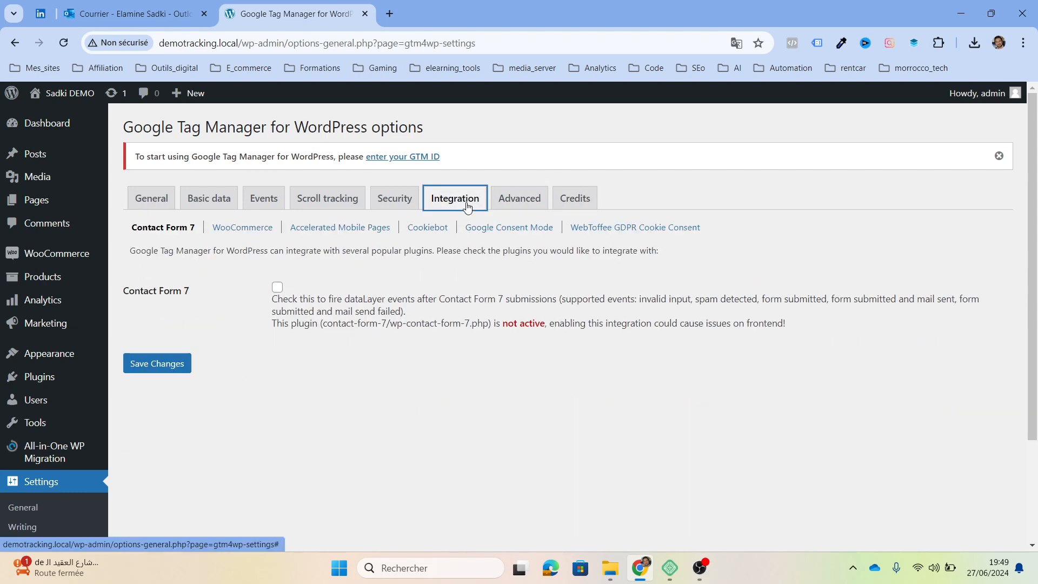
click(246, 227)
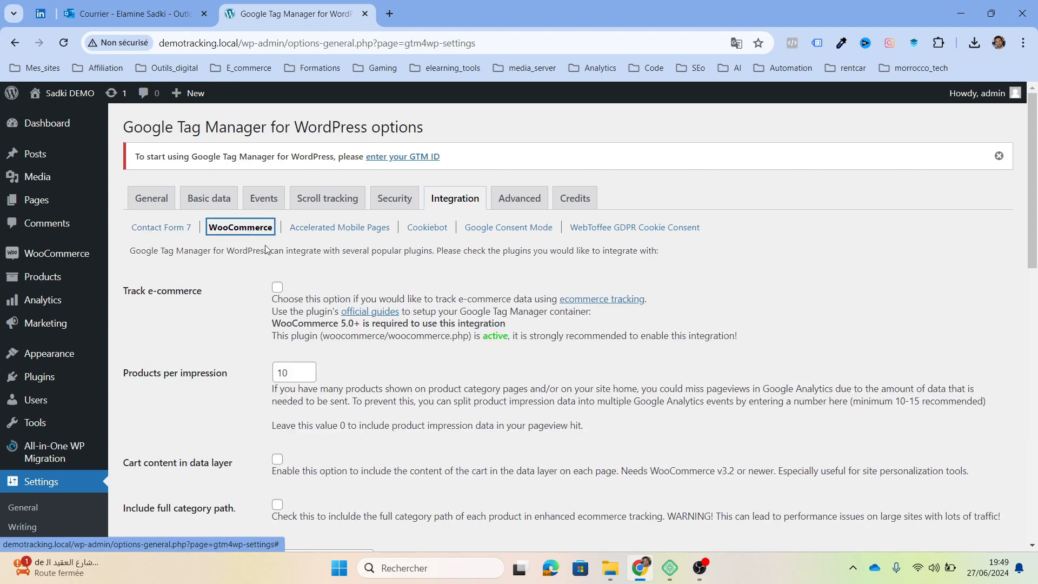
click(278, 287)
scroll(339, 319, down, 2)
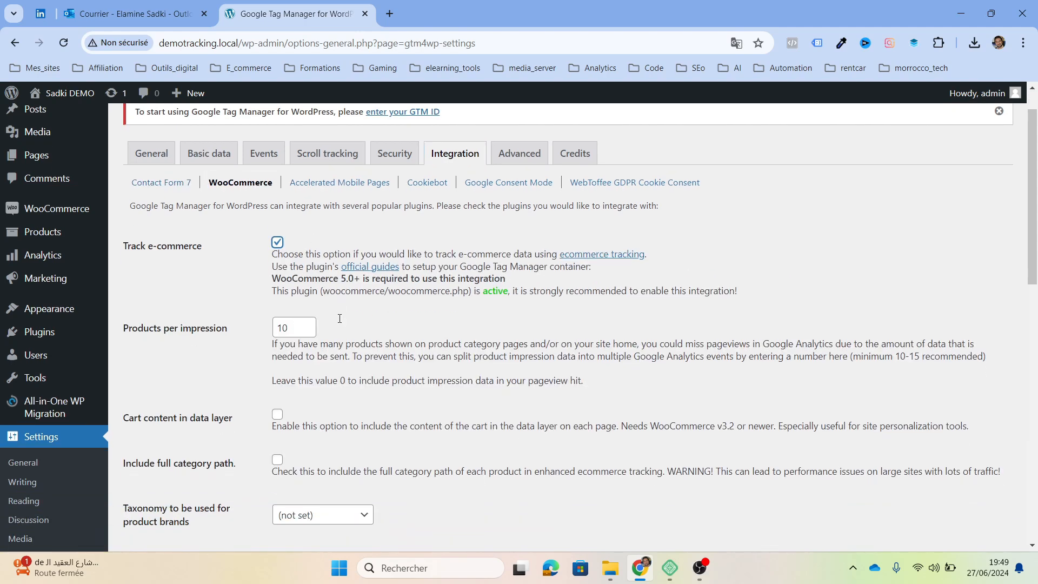
scroll(340, 318, down, 4)
scroll(339, 318, up, 5)
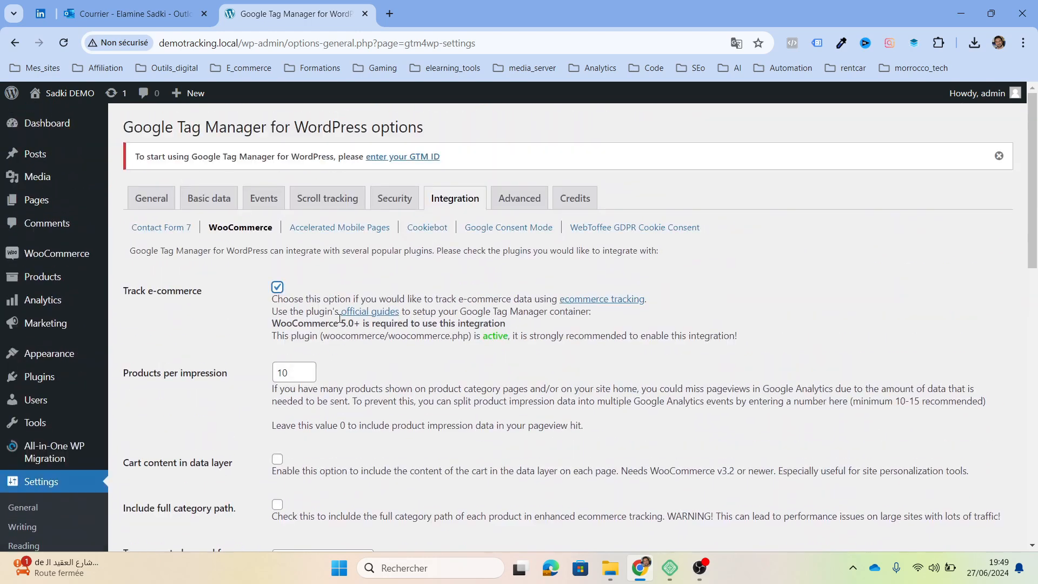
Open Google Tag Manager in a new browser tab and copy the demosite.local container's ID.
click(152, 199)
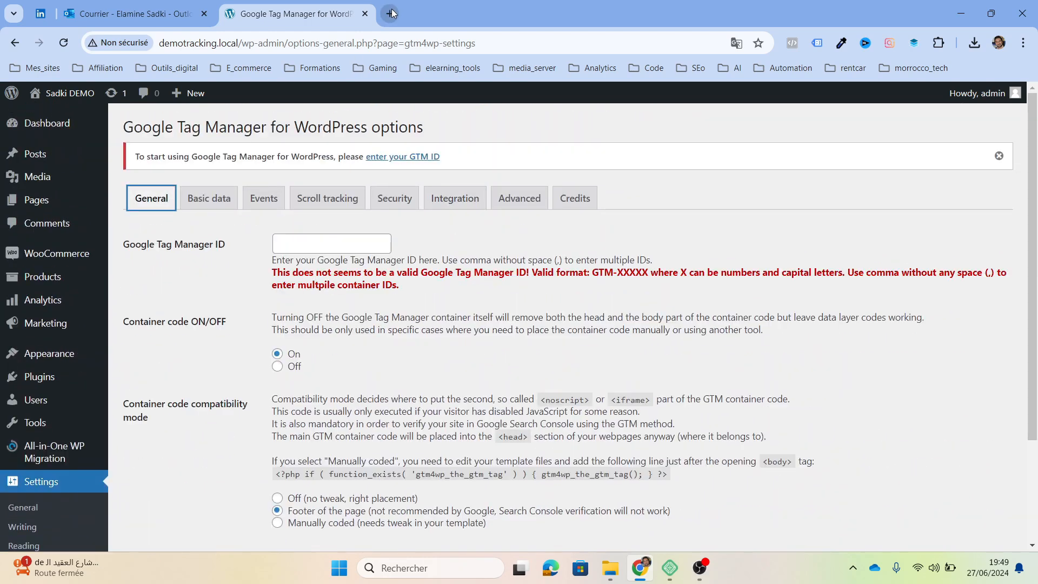
click(391, 13)
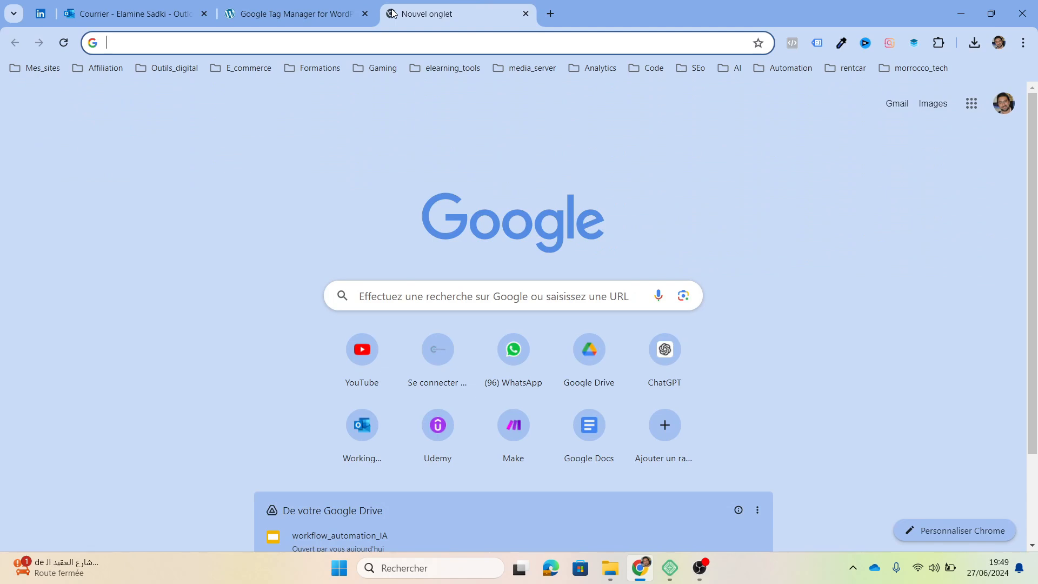
text(tag)
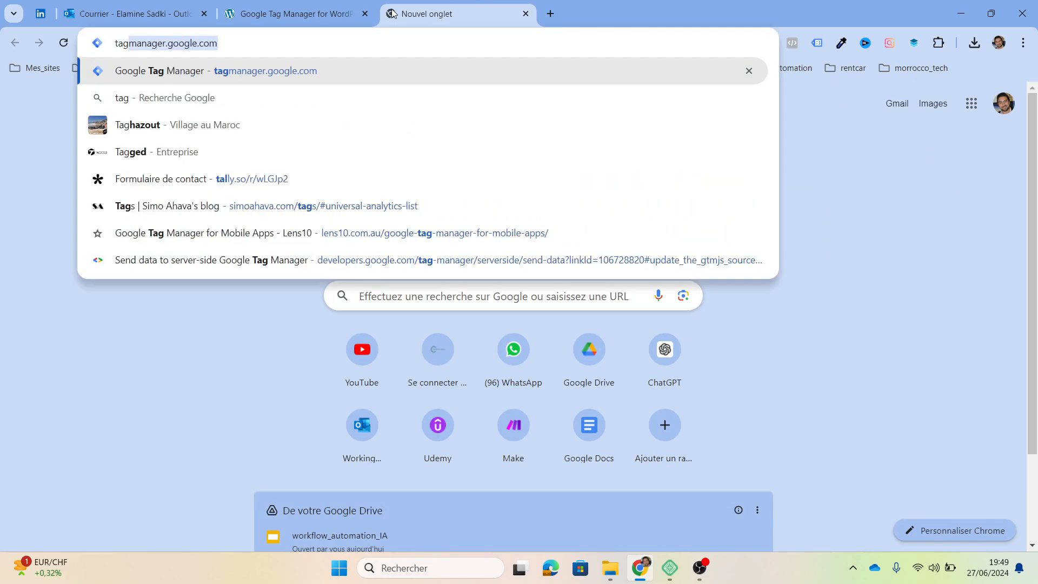
key(Return)
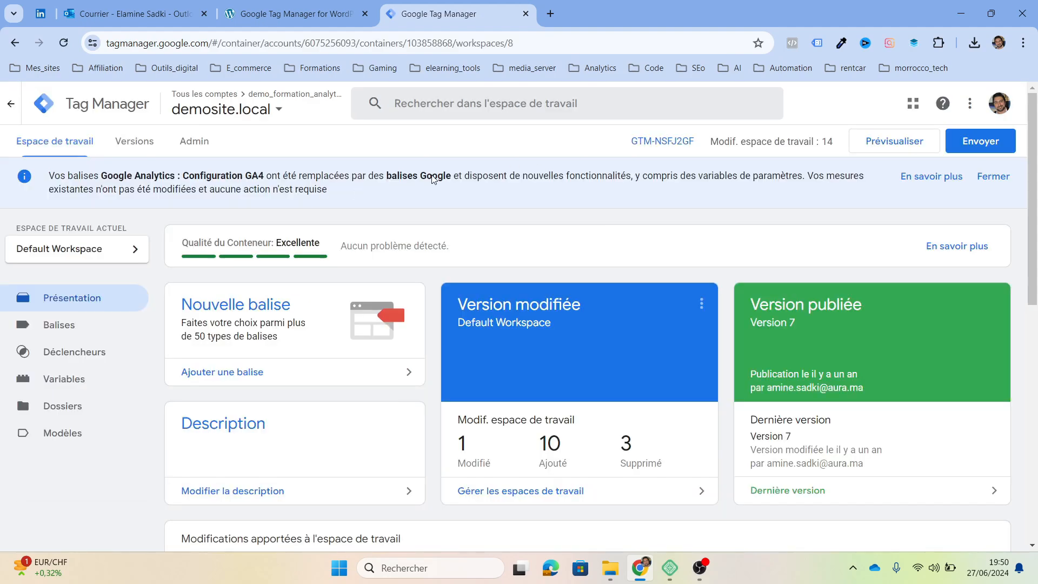
click(992, 176)
drag(621, 142, 696, 141)
key(ctrl+c)
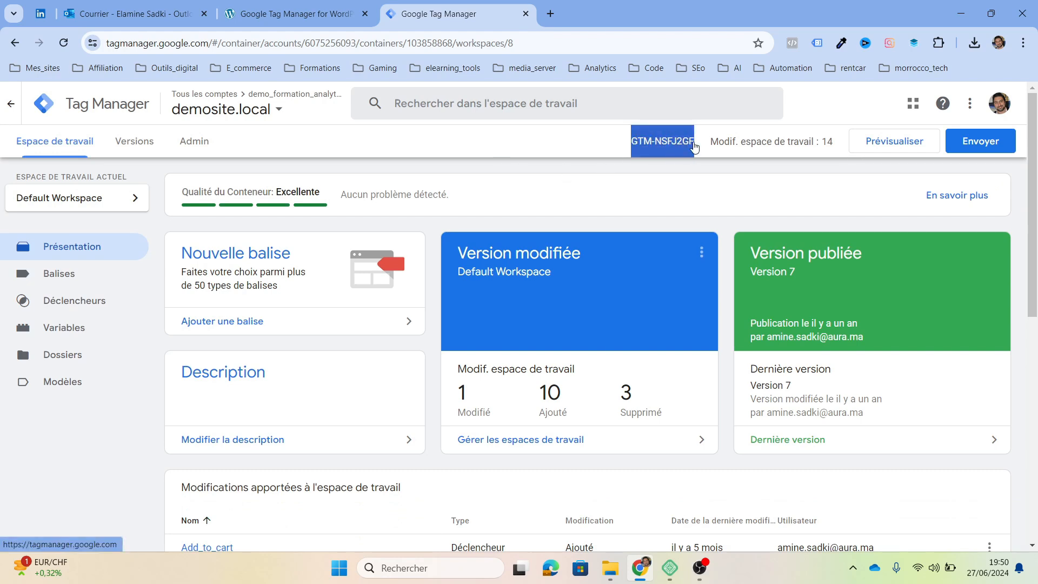
Return to the plugin's general settings, paste the container ID as Google Tag Manager ID, set Container code to On, and save.
click(292, 12)
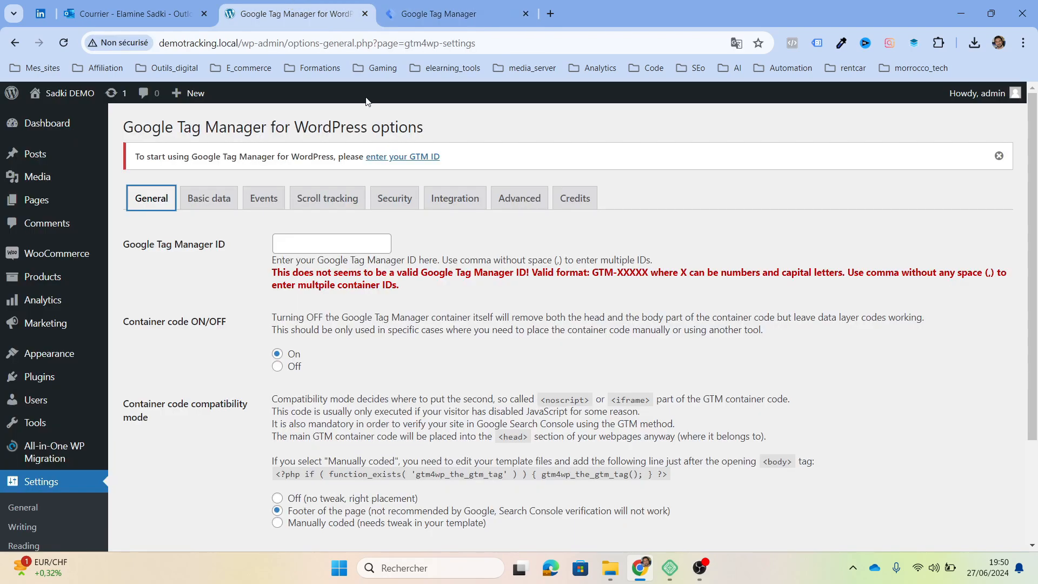
click(301, 247)
key(ctrl+v)
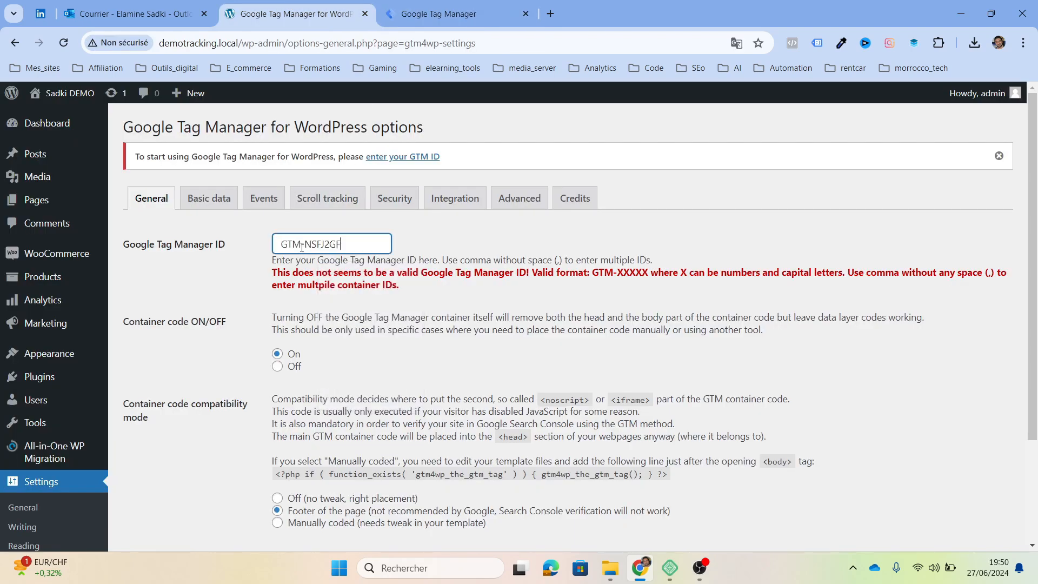
scroll(372, 319, down, 3)
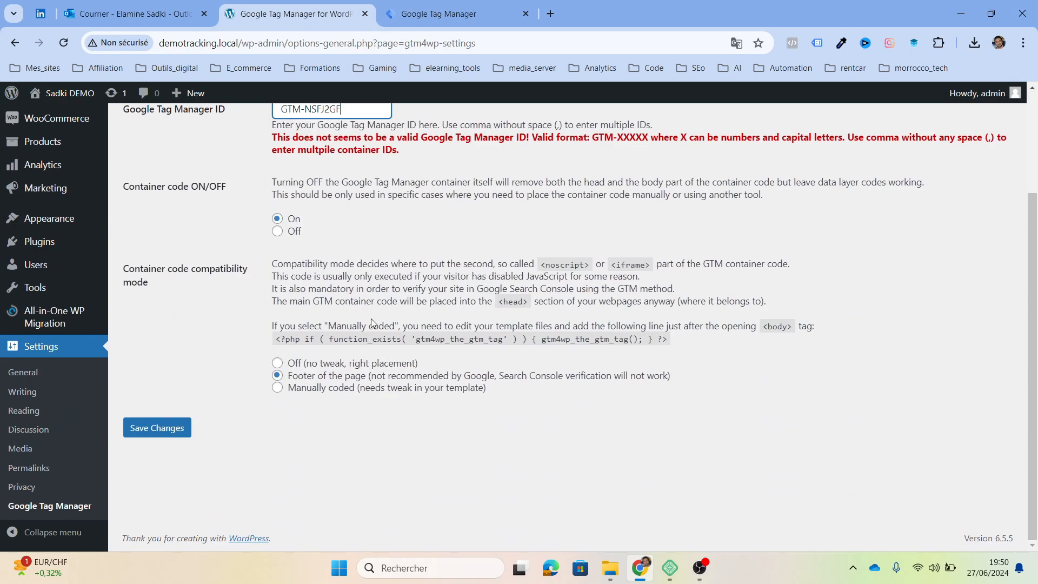
click(166, 427)
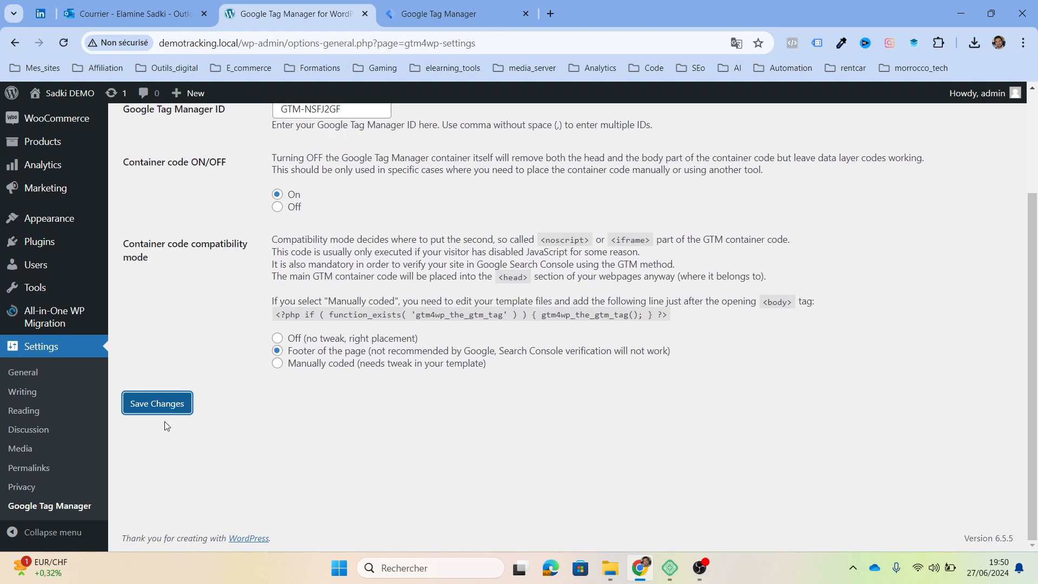
scroll(224, 427, up, 1)
click(172, 476)
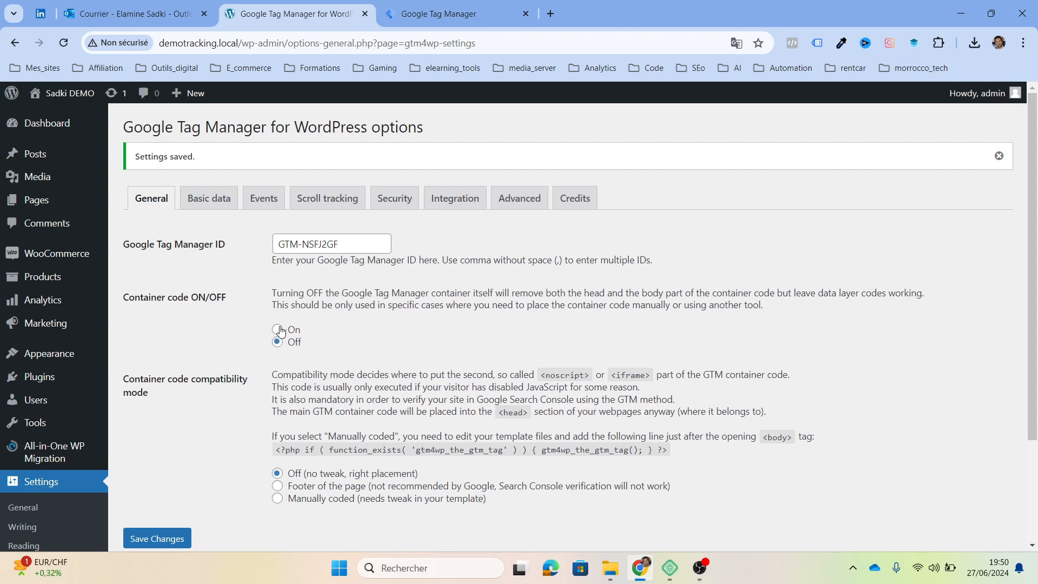
click(278, 330)
click(157, 539)
Check that Track e-commerce is enabled in the WooCommerce integration and save the plugin settings.
click(456, 198)
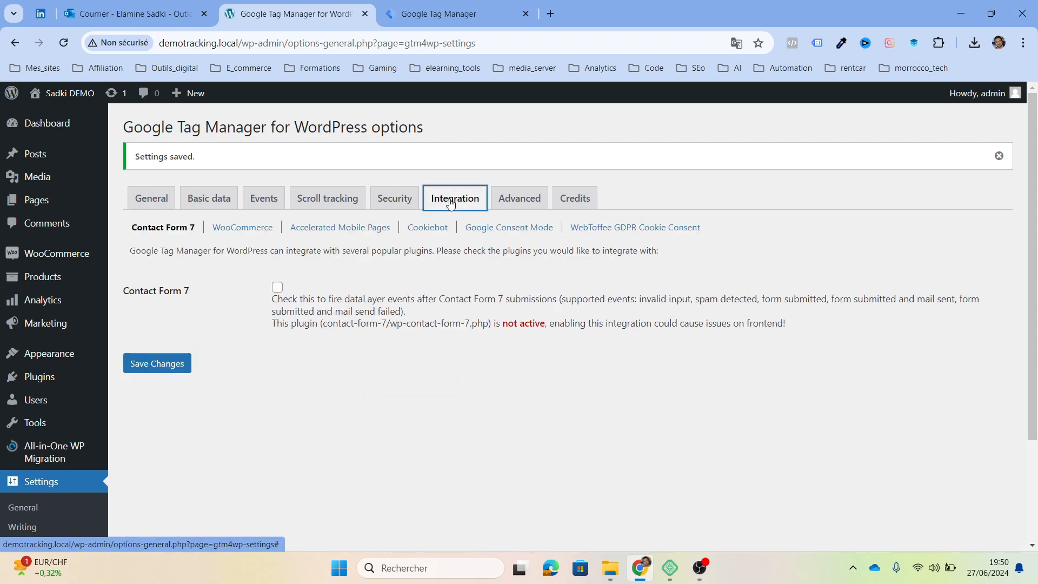
click(268, 234)
click(277, 288)
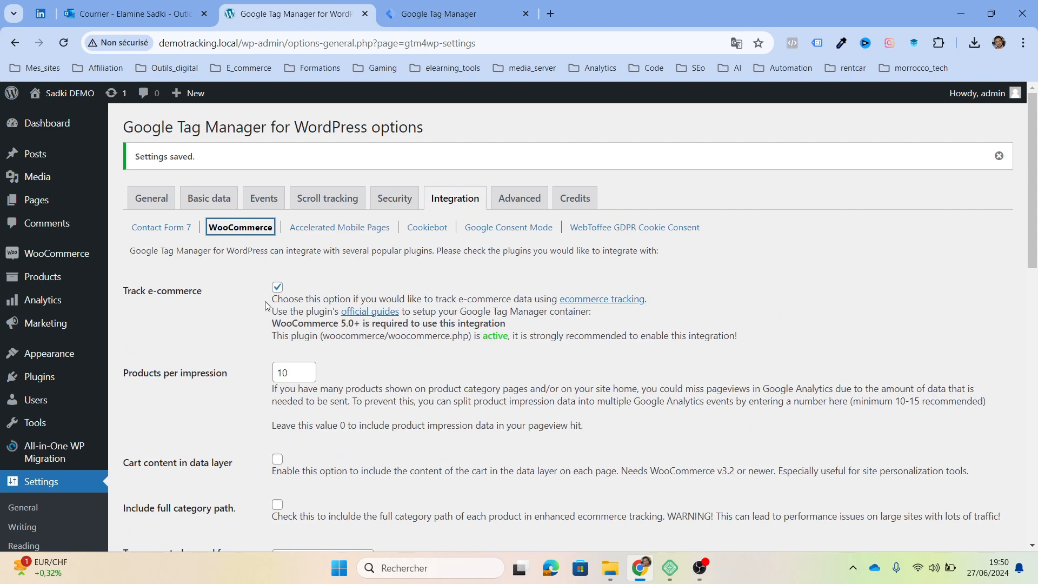
scroll(319, 325, down, 7)
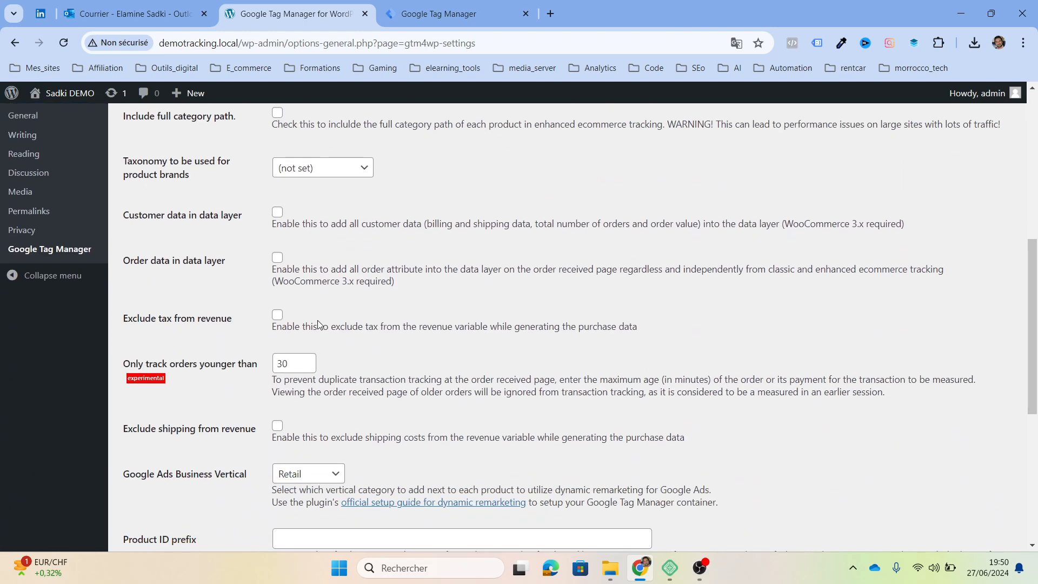
scroll(318, 324, down, 6)
click(157, 479)
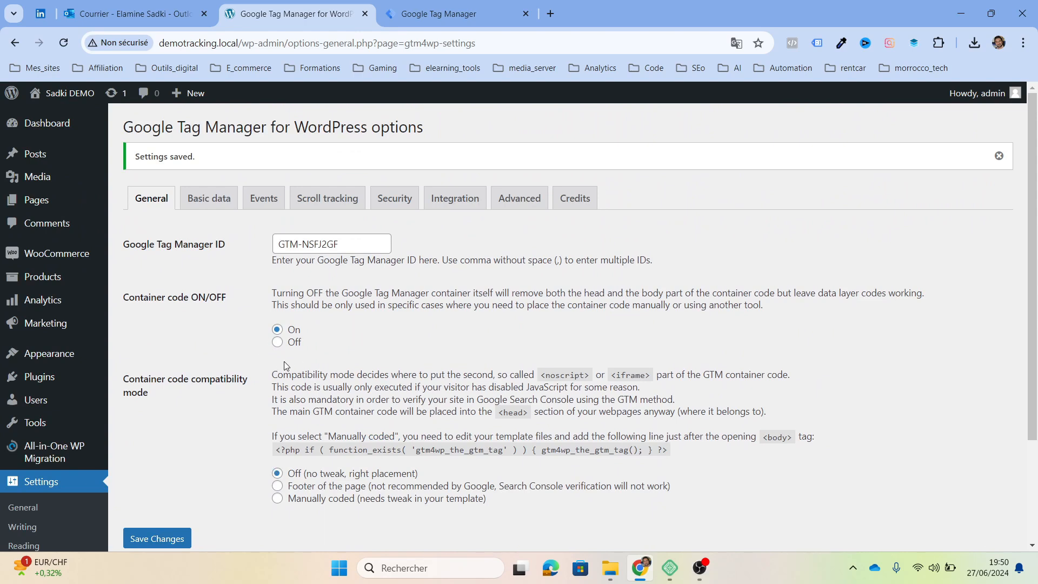
Switch to Google Tag Manager and delete all existing tags from the demosite.local container's Default Workspace.
click(438, 13)
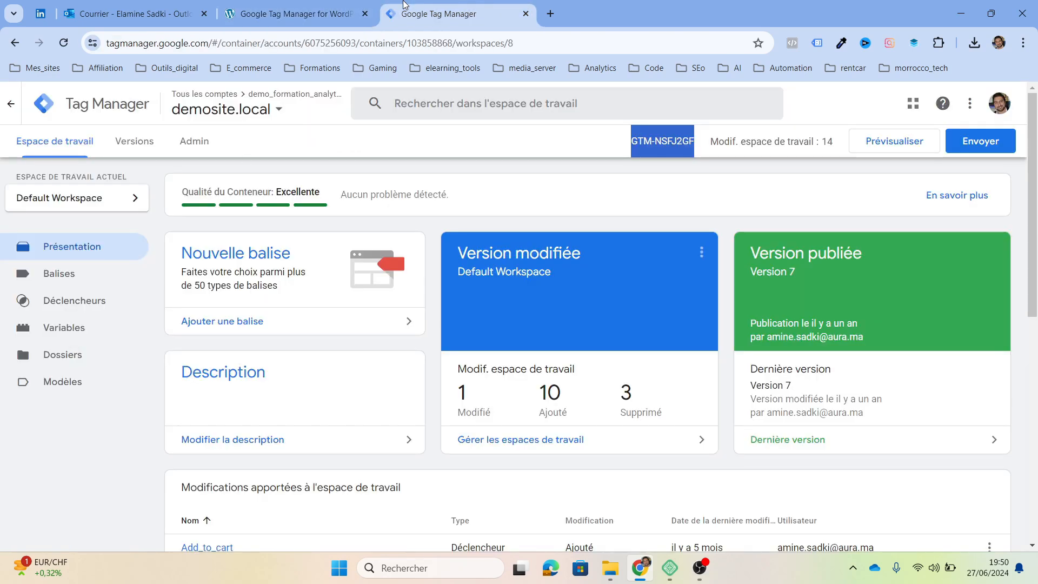
click(68, 275)
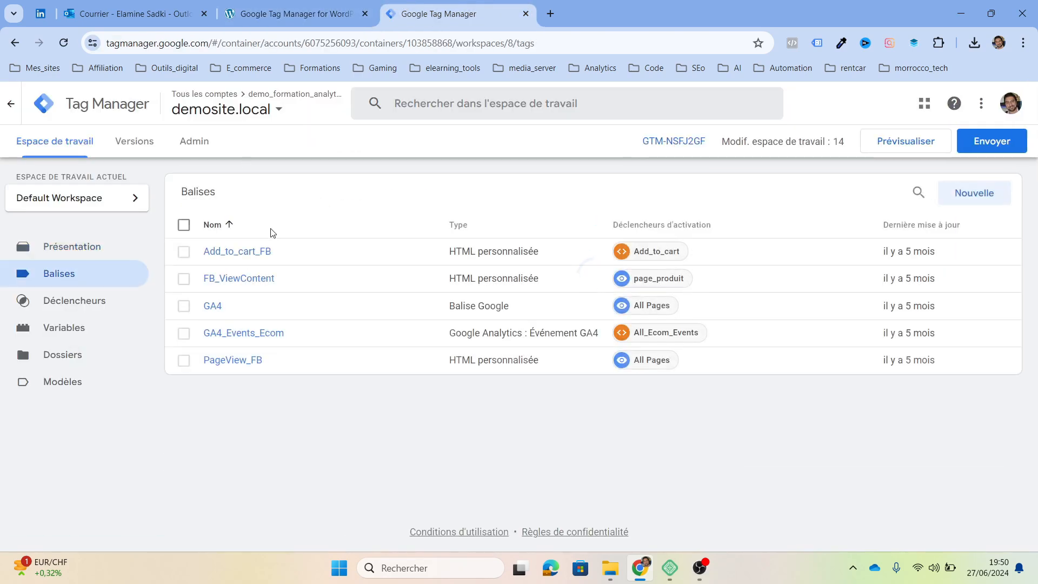
click(184, 225)
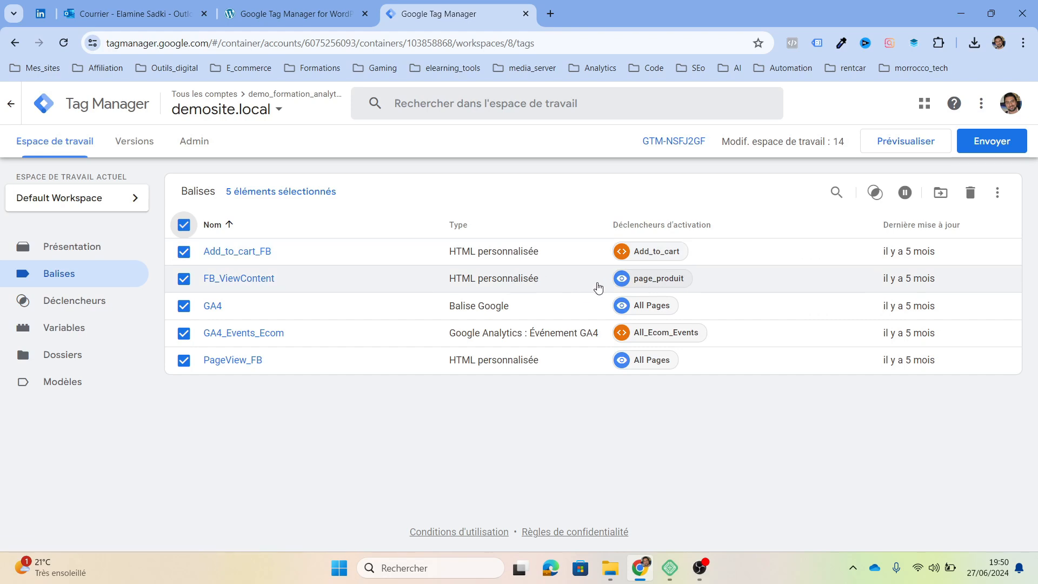
click(970, 193)
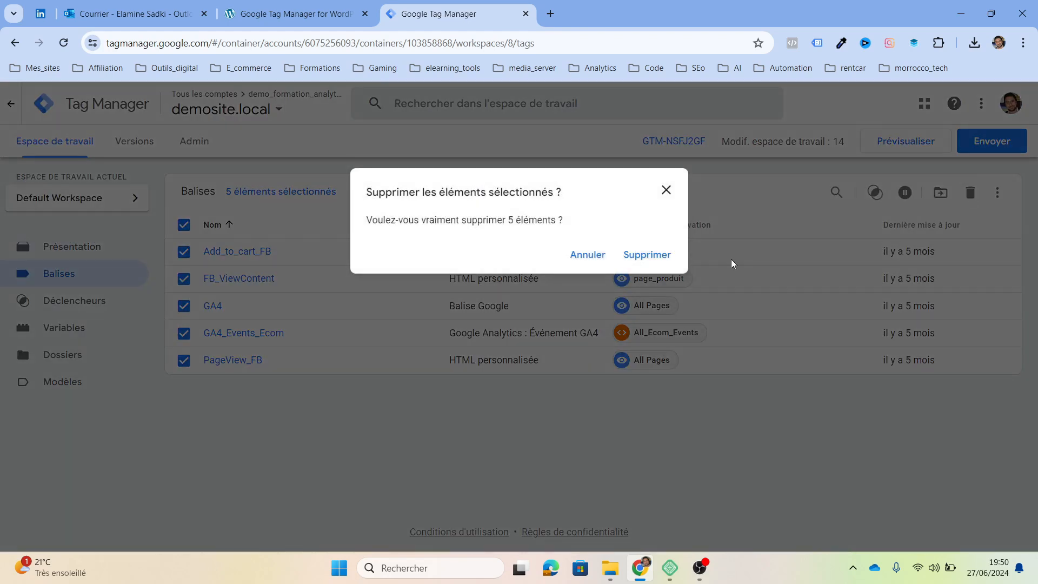
click(659, 254)
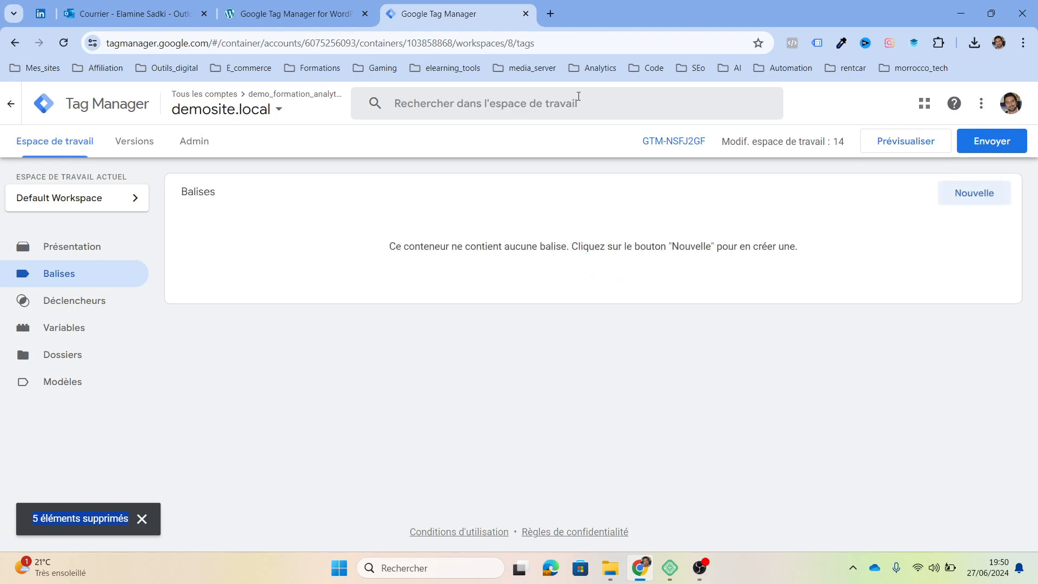
Open Google Analytics in a new browser tab and copy the measurement ID of the demotracking web stream.
click(553, 14)
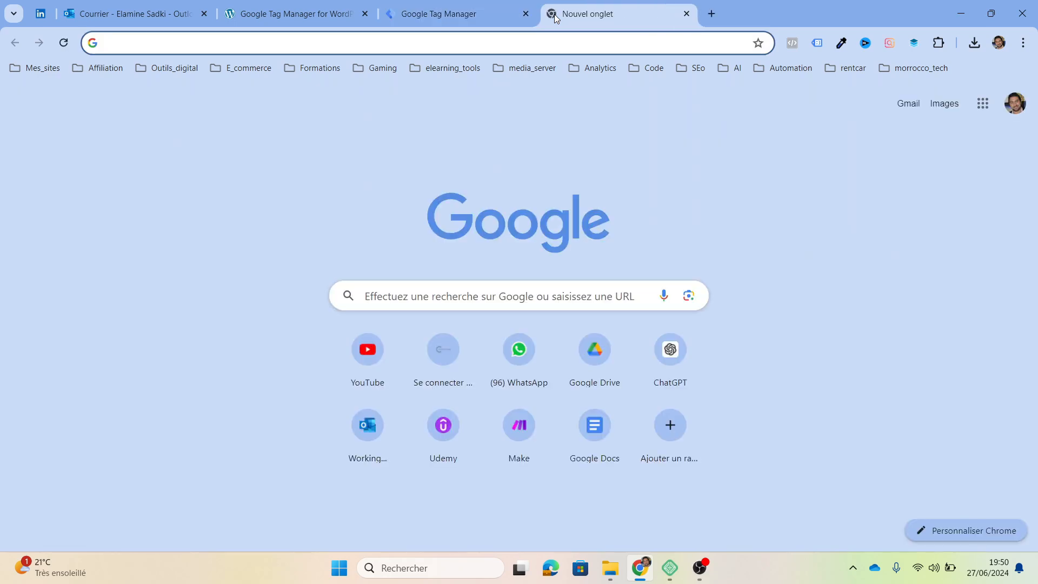
text(anly)
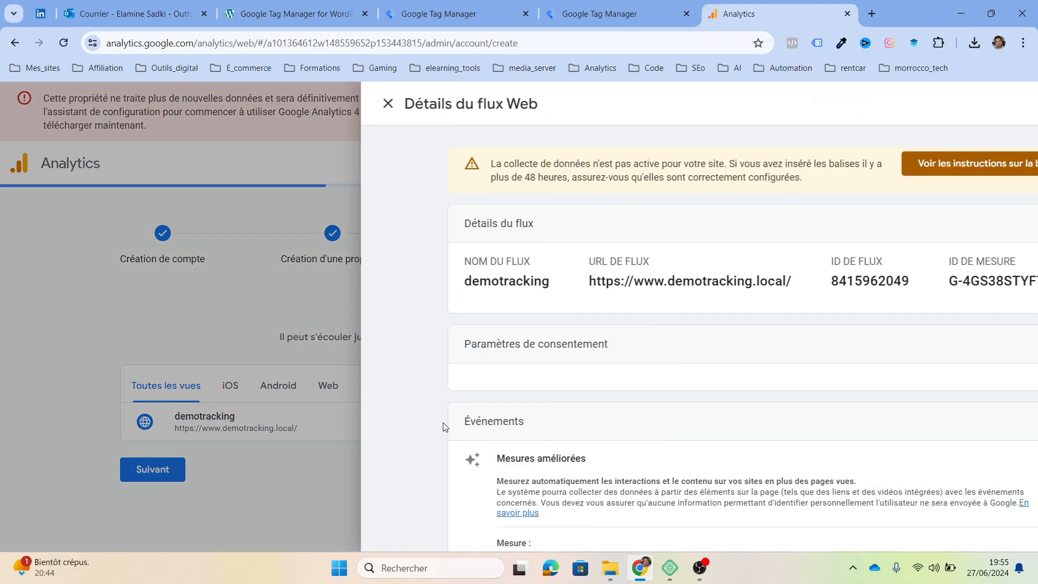
click(907, 280)
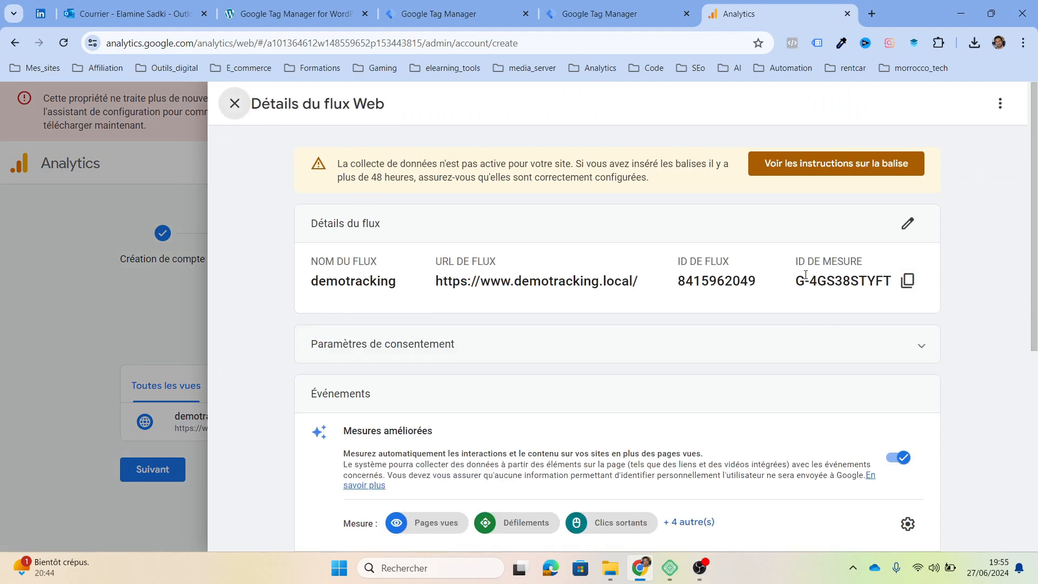
Return to the demosite.local container in Google Tag Manager and start a new tag named GA4.
click(616, 14)
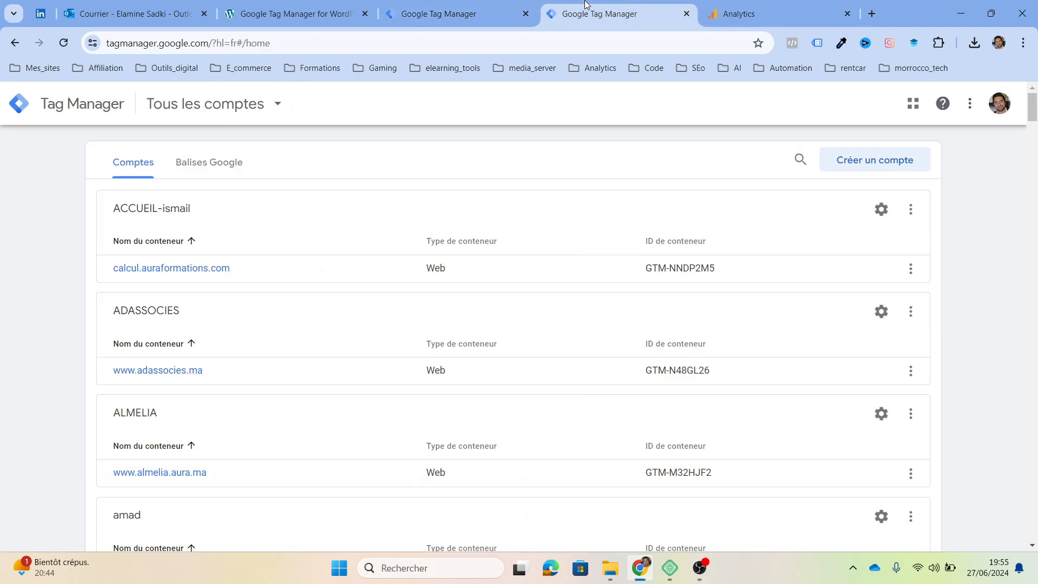
click(481, 11)
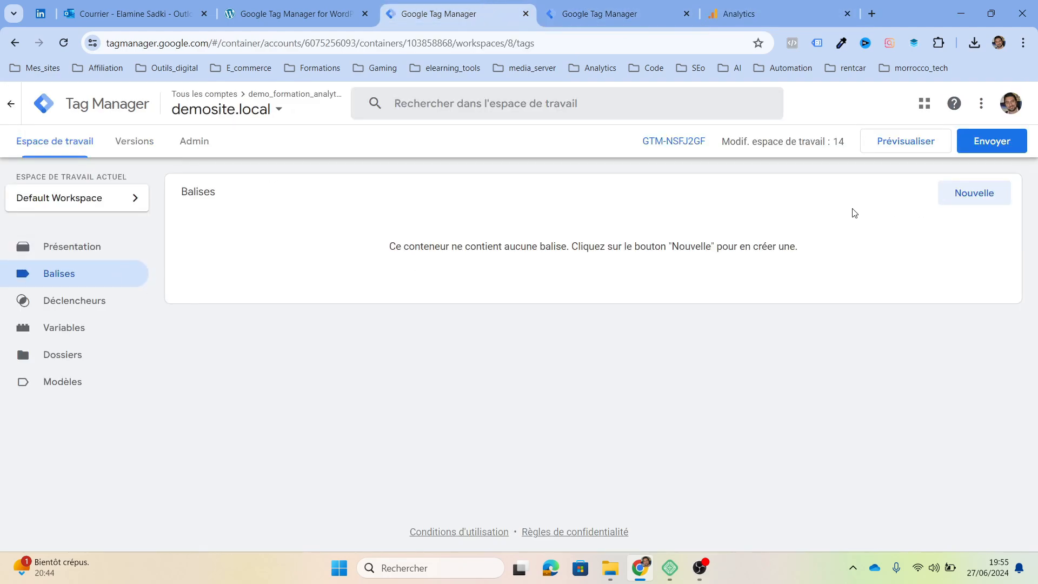
click(966, 206)
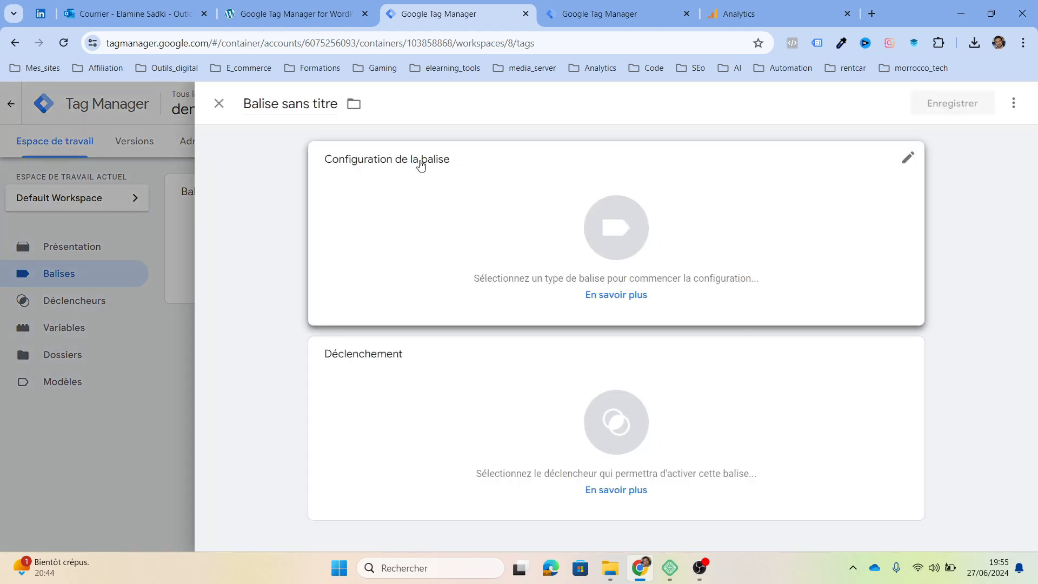
text(GA)
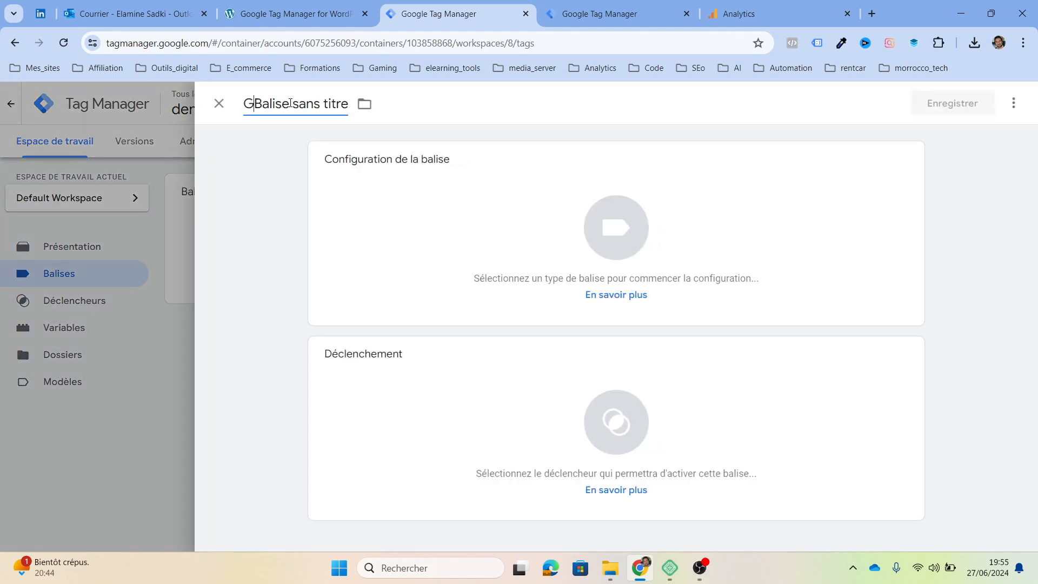
key(ctrl+a)
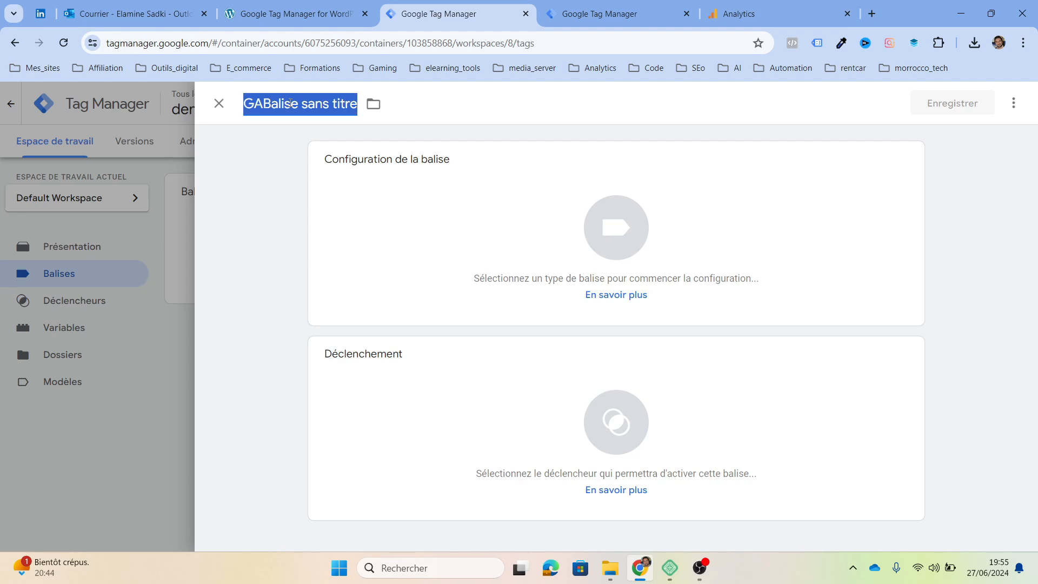
text(GA4)
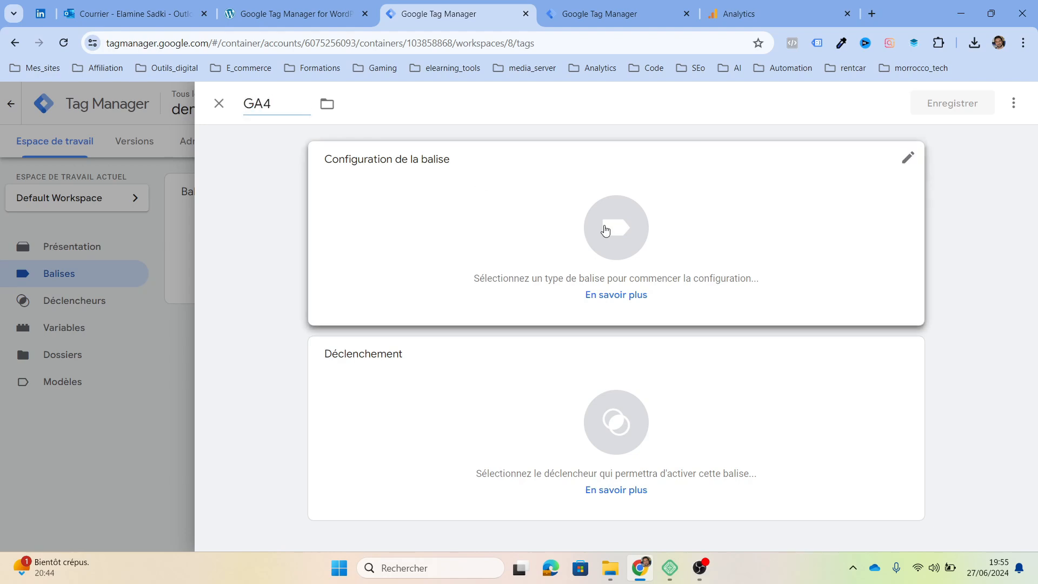
Set the GA4 tag's type to Balise Google from the Google Analytics tag types.
click(605, 231)
click(789, 234)
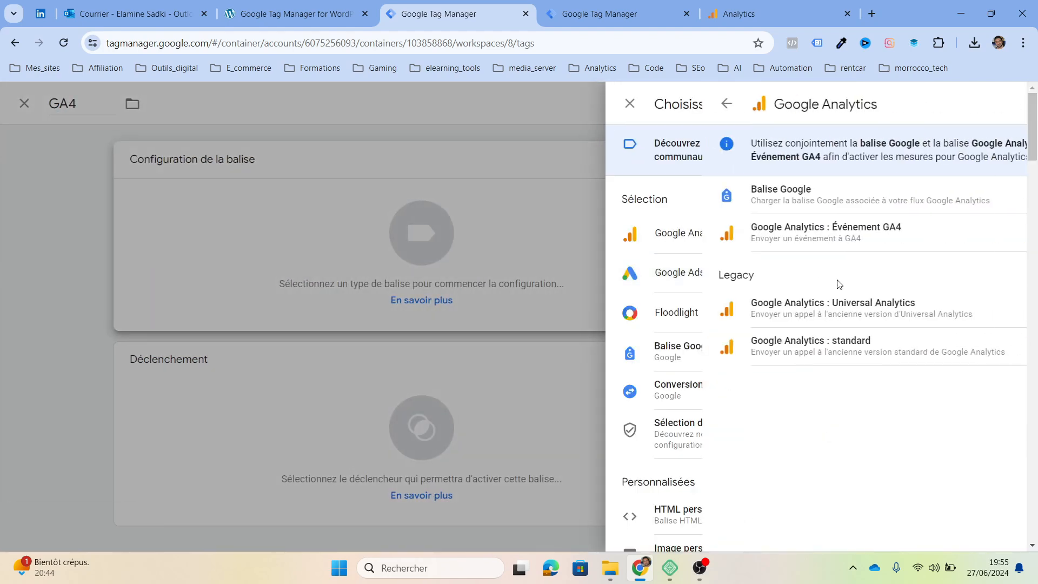
click(759, 196)
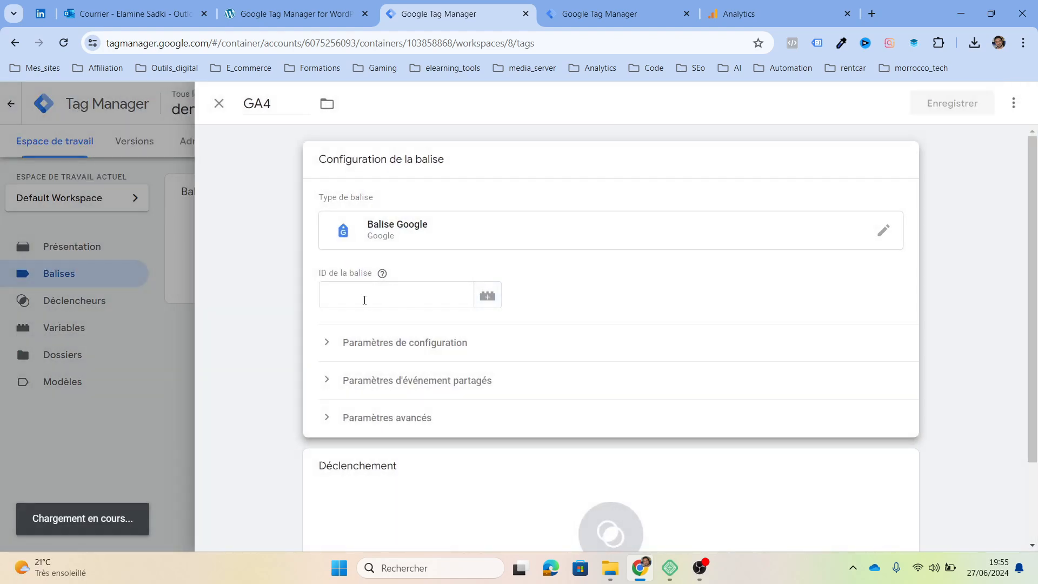
Add a new variable for the tag's ID and name it ID_GA4_2.
click(349, 301)
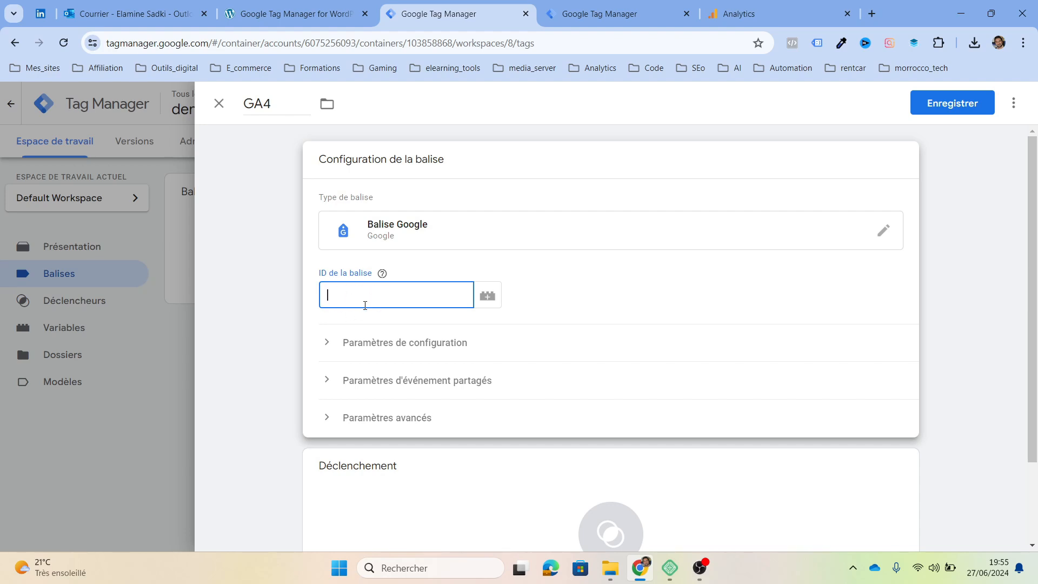
click(487, 298)
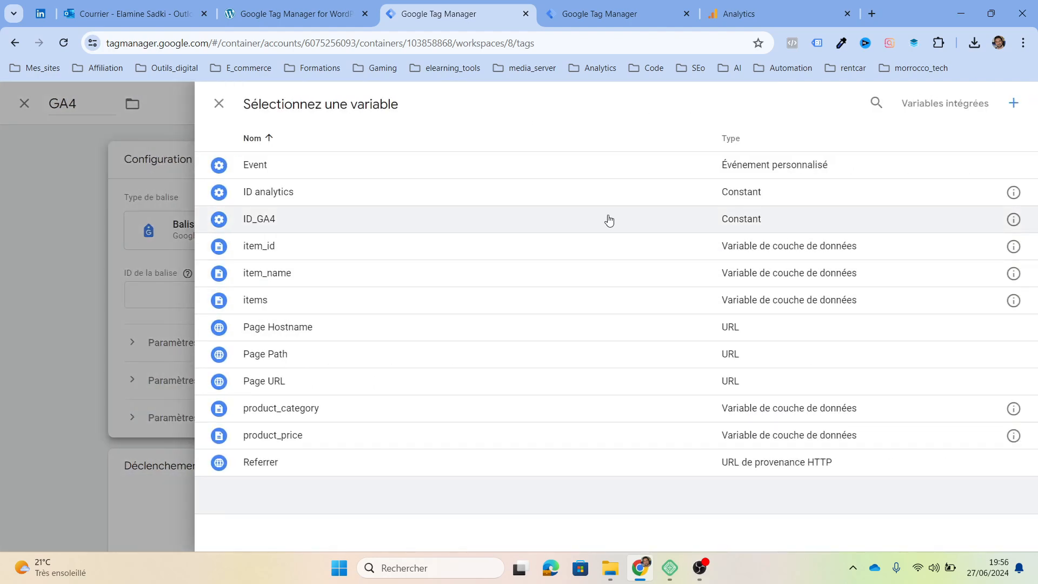
click(1014, 106)
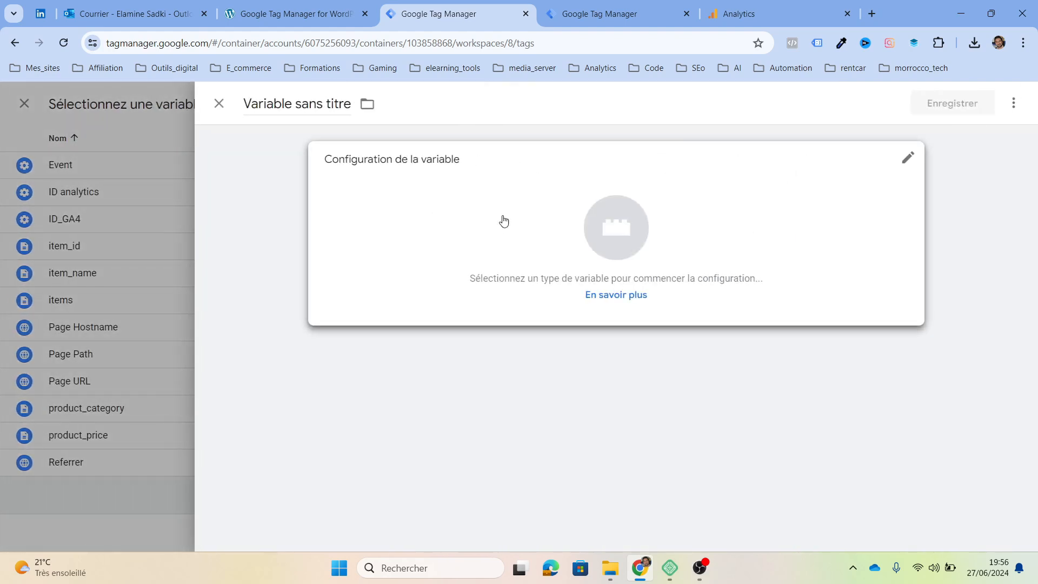
click(285, 114)
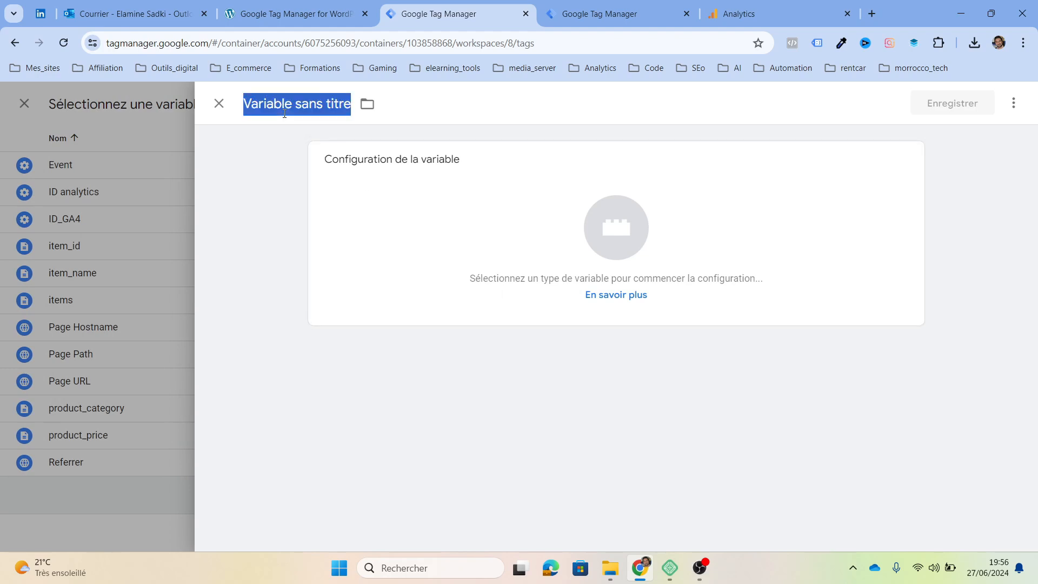
key(BackSpace)
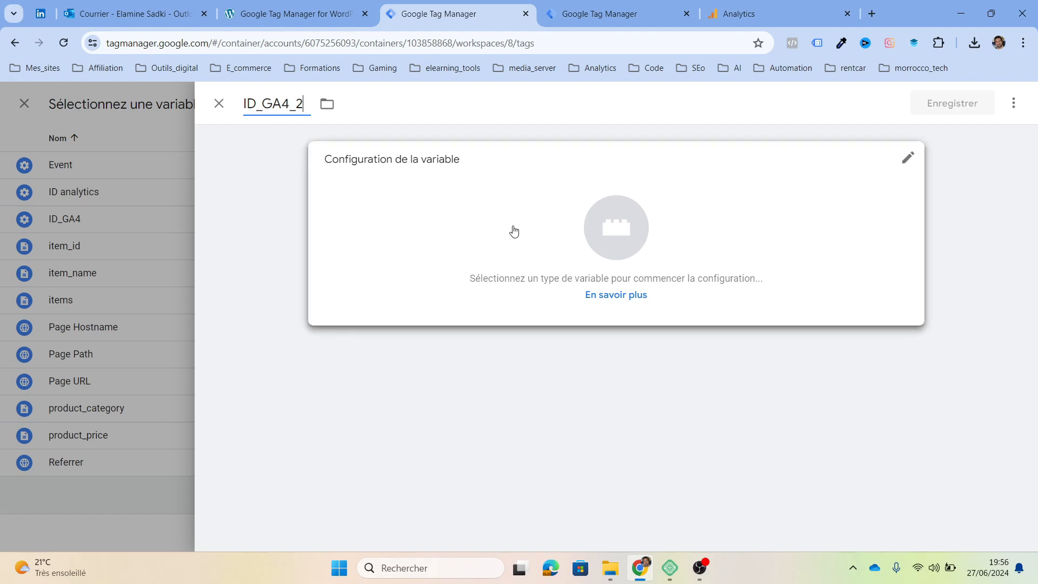
Make ID_GA4_2 a Constant variable holding the copied GA4 measurement ID and save it.
click(587, 271)
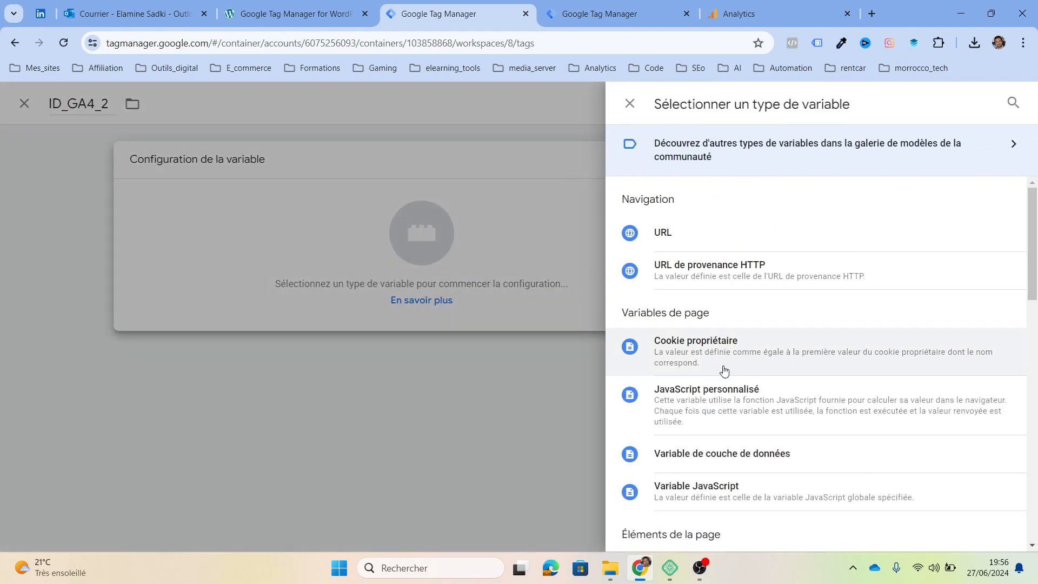
scroll(723, 371, down, 5)
scroll(724, 371, down, 1)
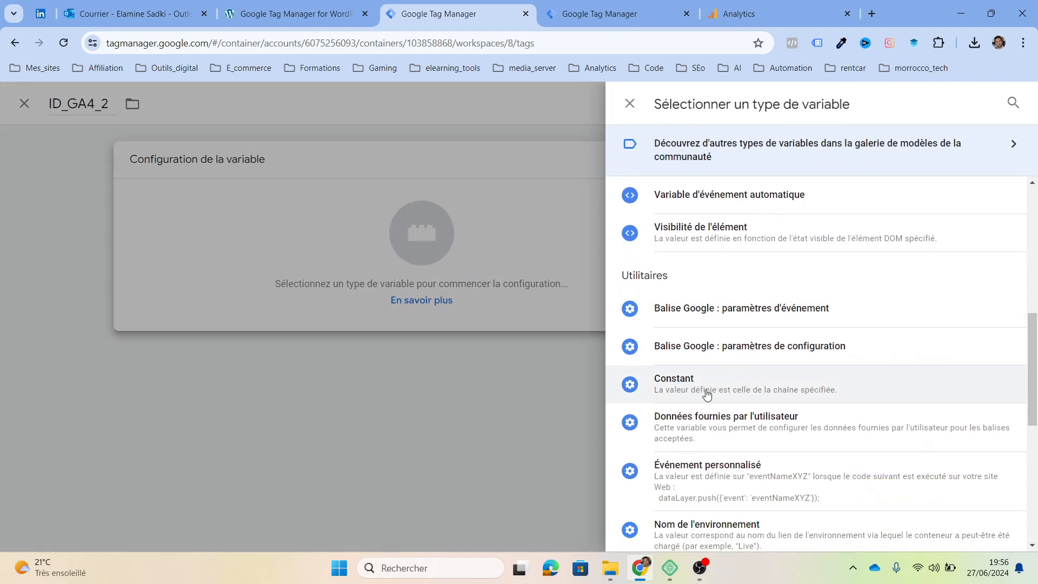
click(680, 386)
click(352, 294)
text(G-4GS38STYFT)
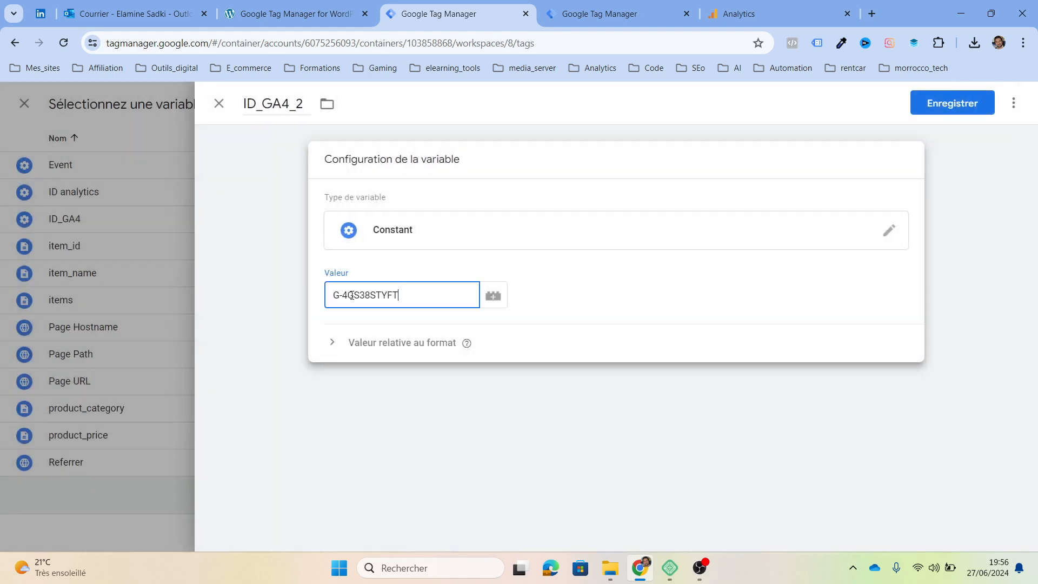
click(942, 103)
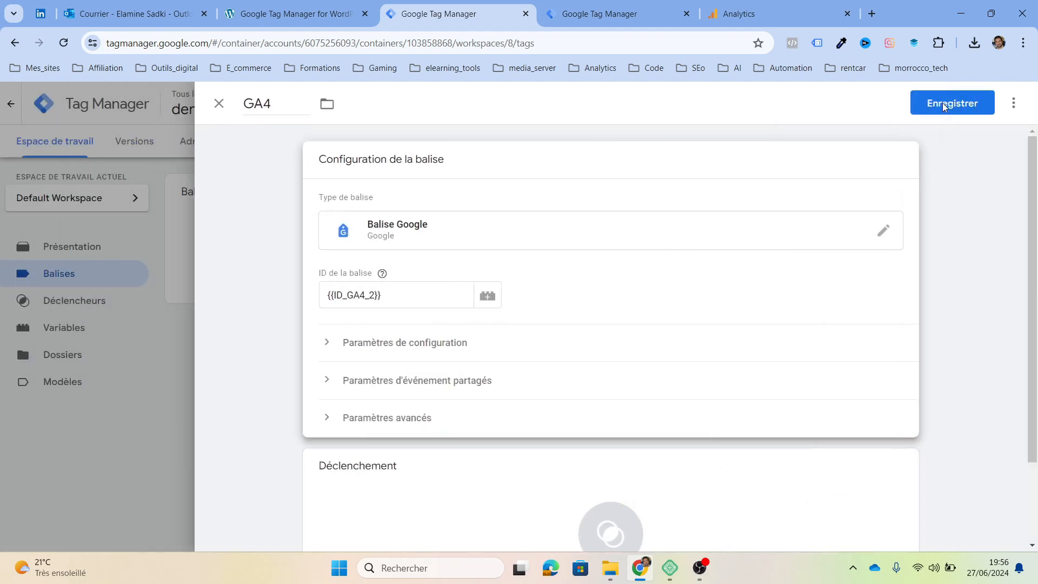
Assign the All Pages trigger to the GA4 tag and save the tag.
scroll(611, 324, down, 2)
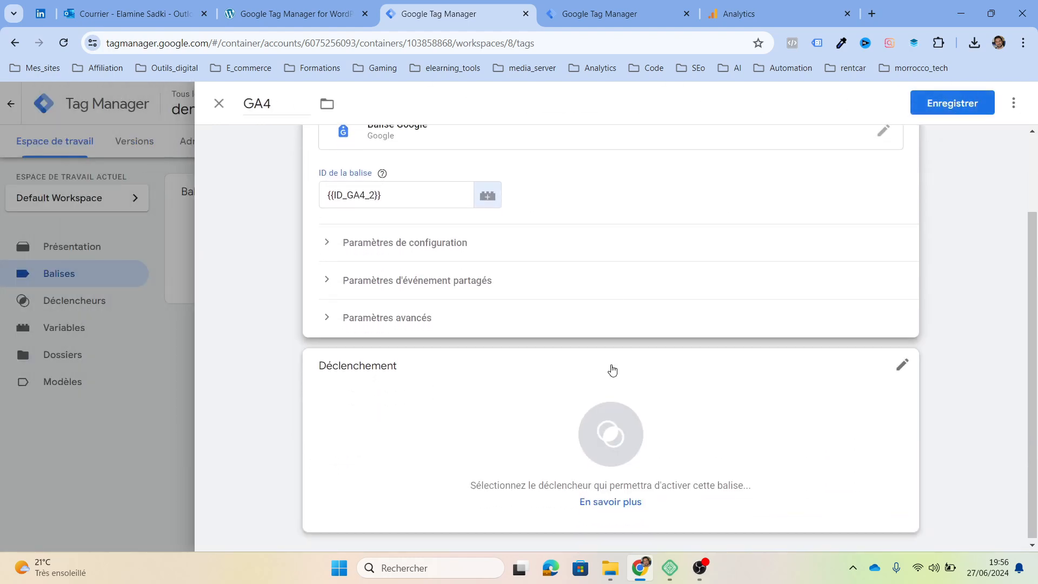
click(605, 432)
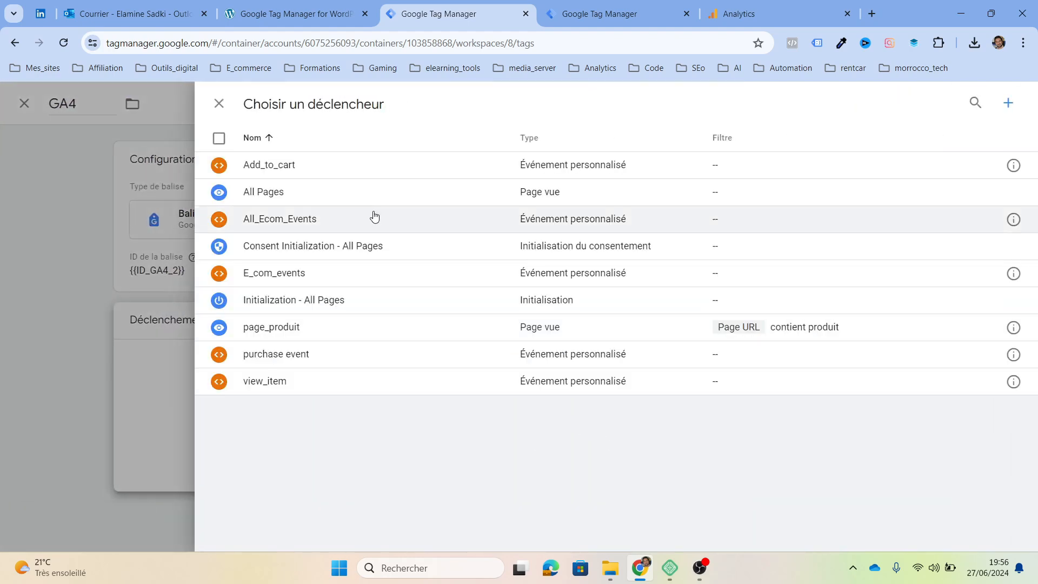
click(312, 202)
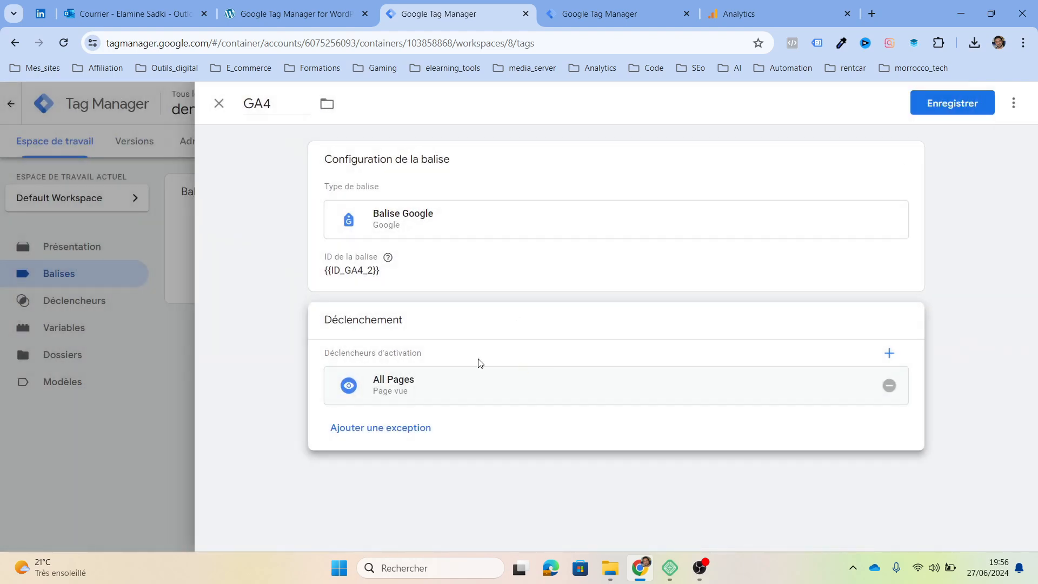
click(957, 105)
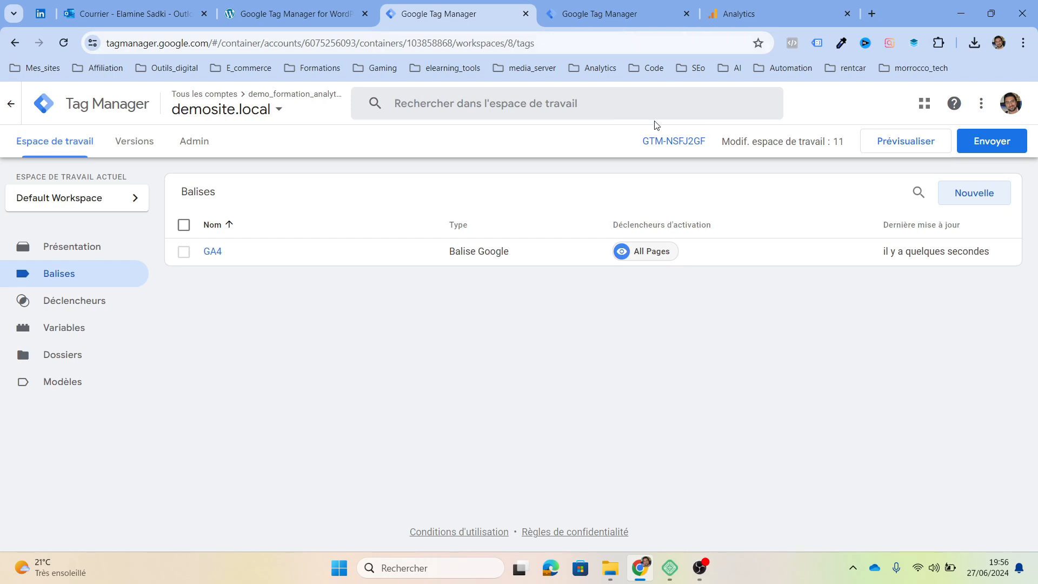
Publish the workspace changes to Live as version V_video_tracking_Ecommerce and close the version summary.
click(994, 141)
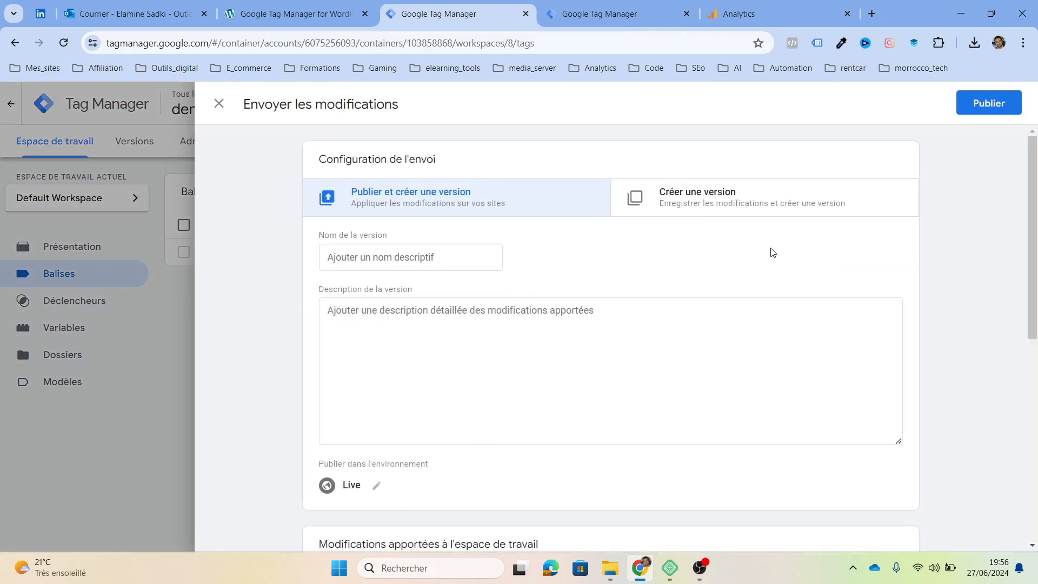
click(393, 259)
text(V_video_tracking_Ecommerce)
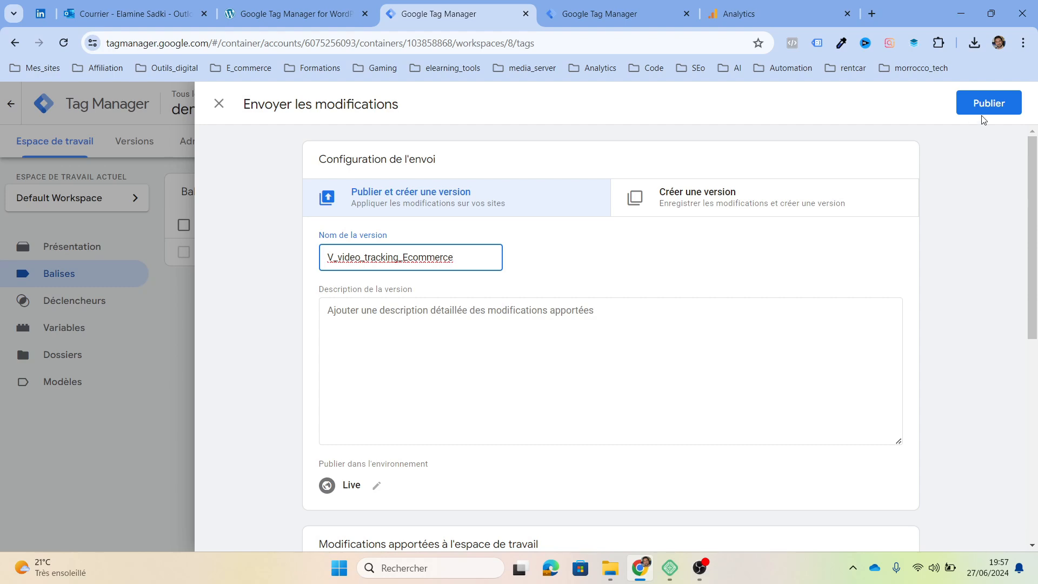
click(987, 109)
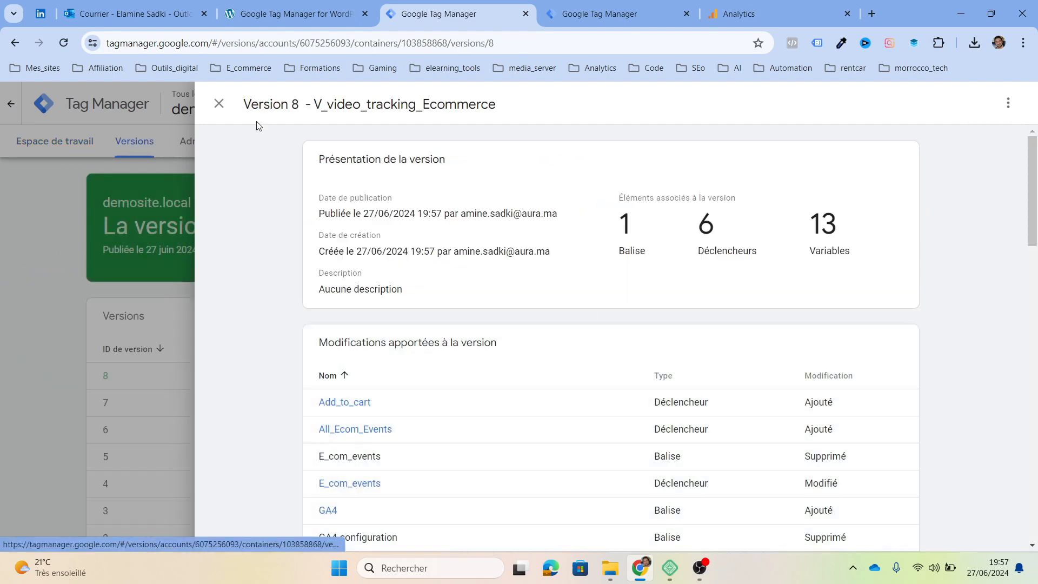
click(219, 103)
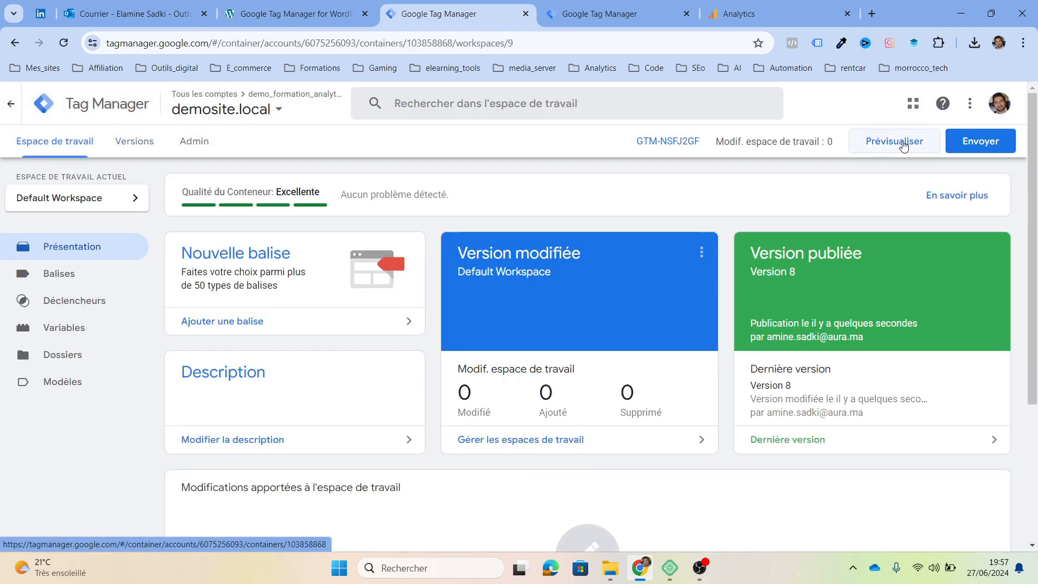
click(903, 145)
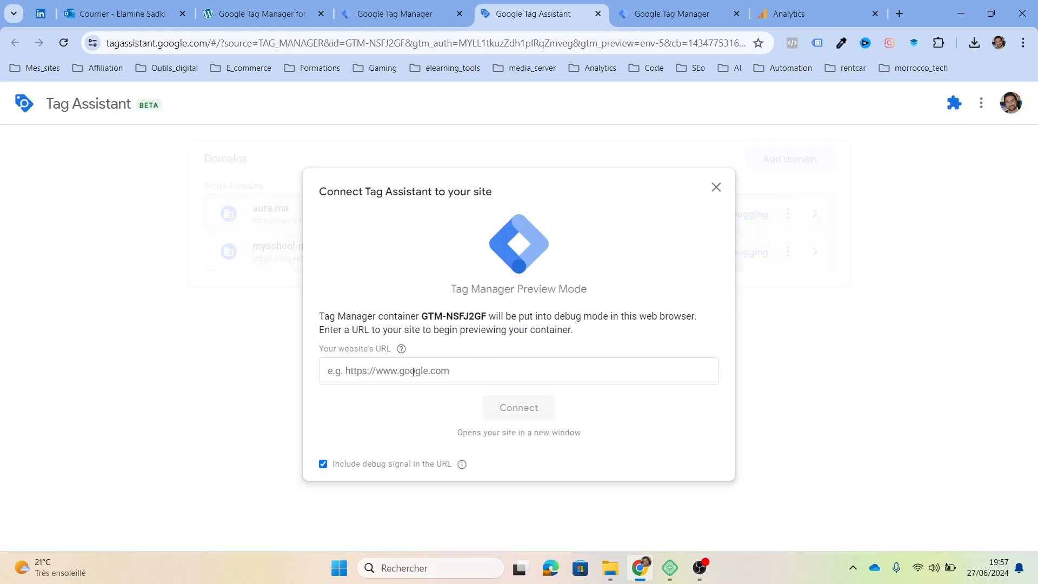
click(373, 9)
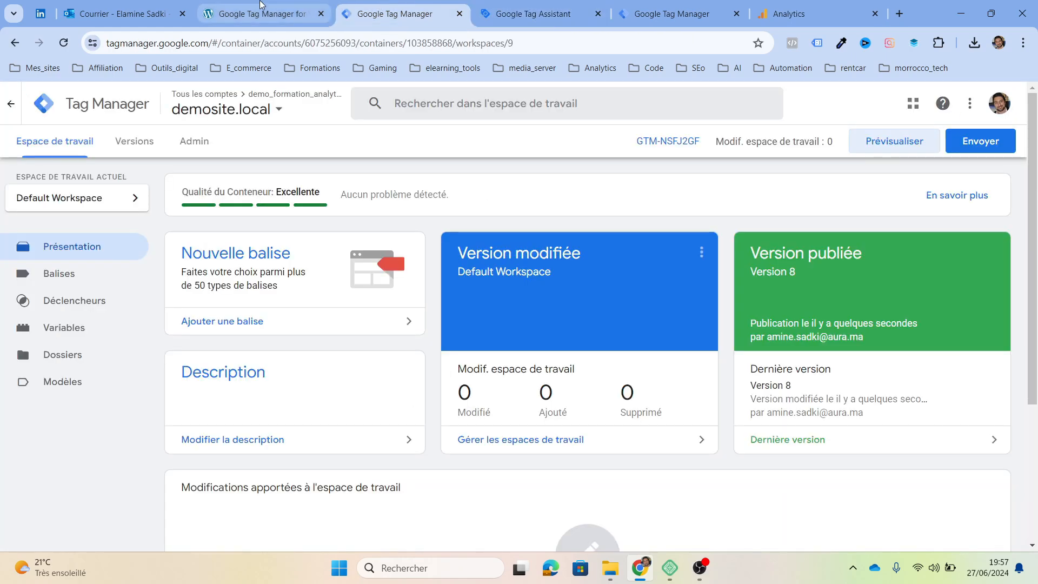
click(238, 12)
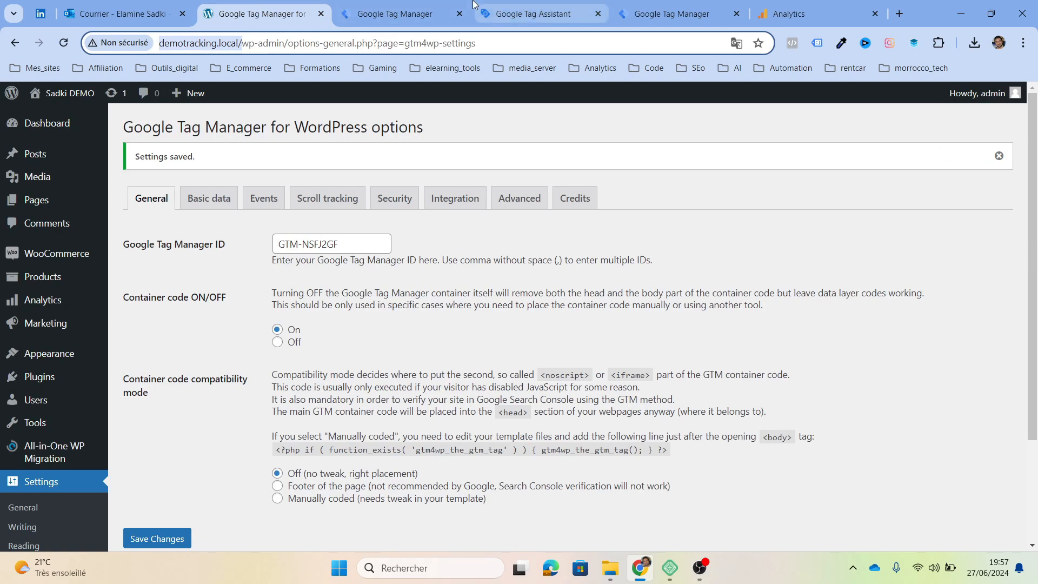
click(665, 8)
click(524, 4)
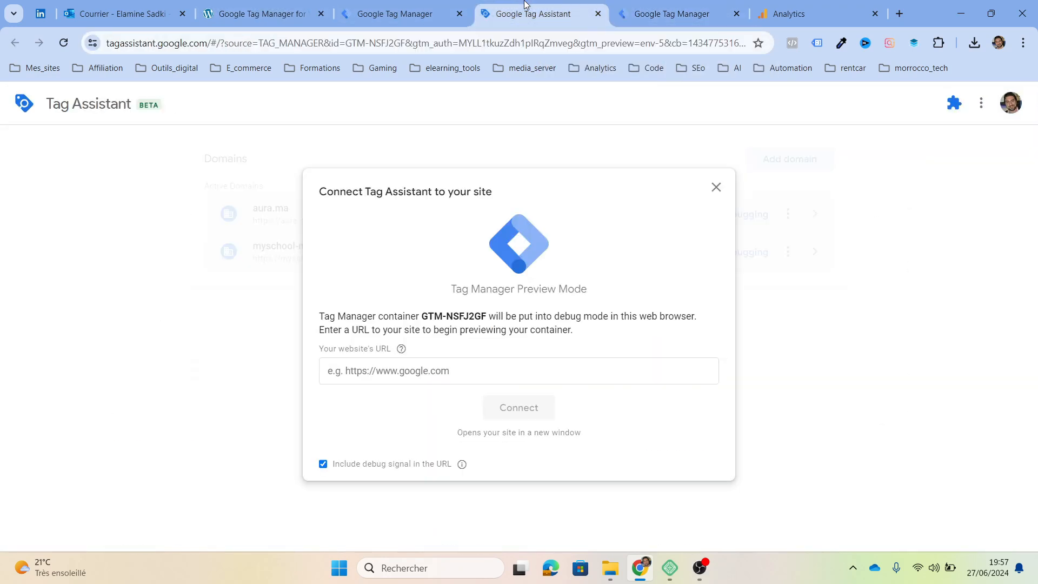
click(406, 370)
text(http://demotracking.local/)
click(519, 407)
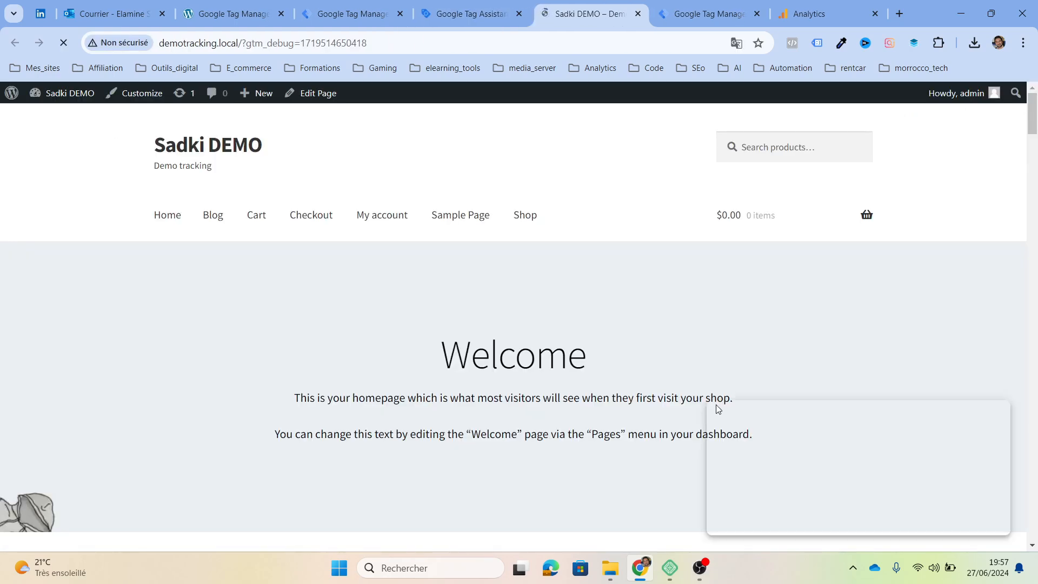
Look over the shop homepage's products, then return to Tag Assistant and open the debug summary for demotracking.local.
scroll(699, 405, down, 10)
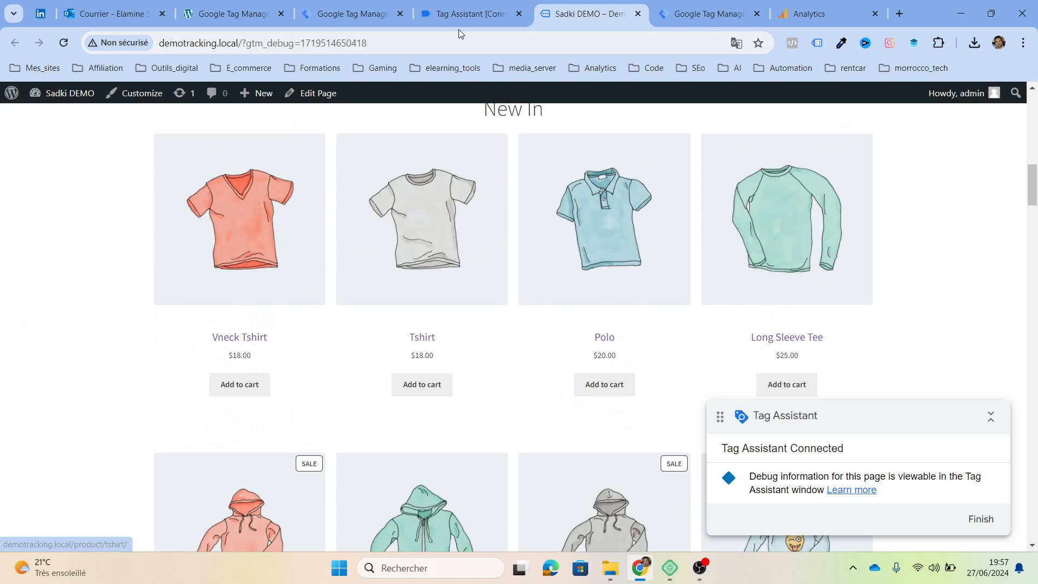
click(467, 22)
click(519, 339)
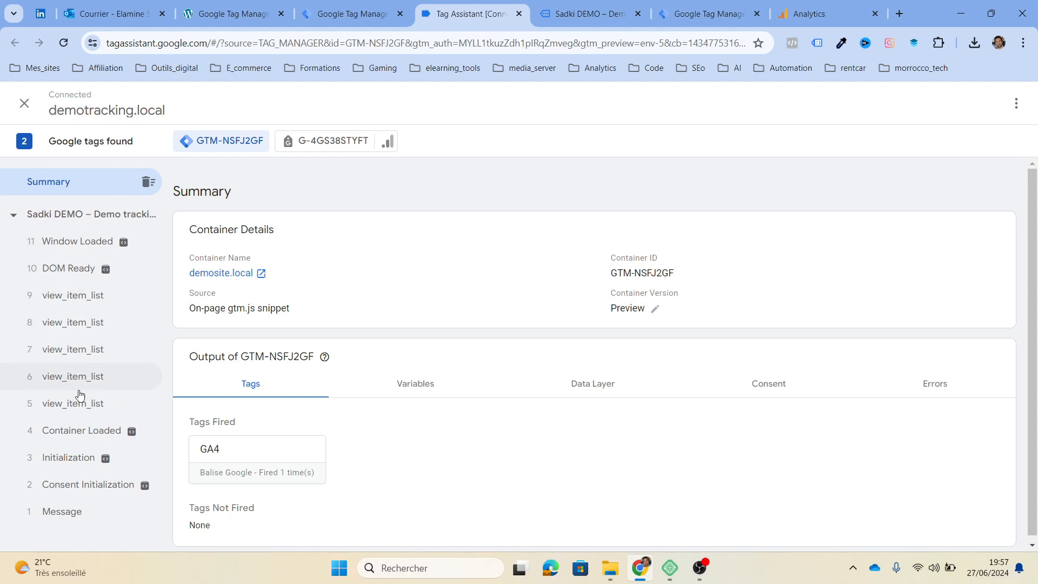
Inspect the API call of the latest view_item_list event in Tag Assistant, reading through its e-commerce item data.
click(82, 295)
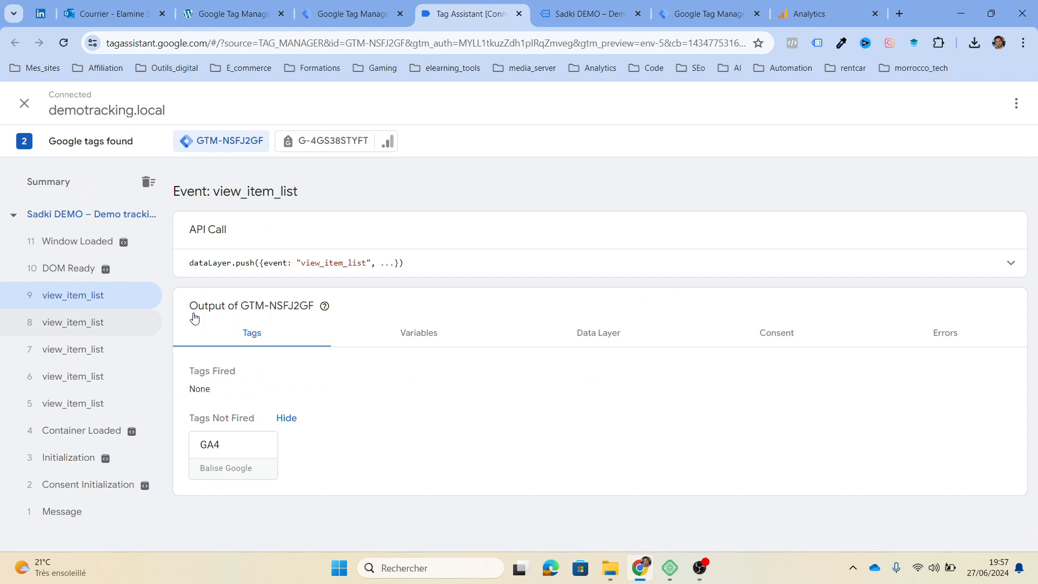
click(437, 270)
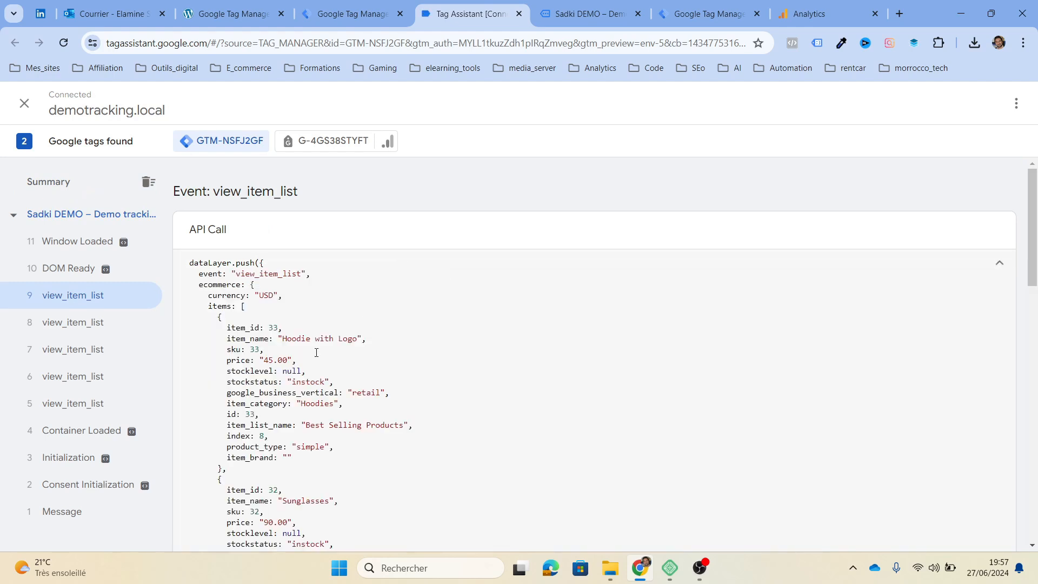
scroll(316, 352, down, 7)
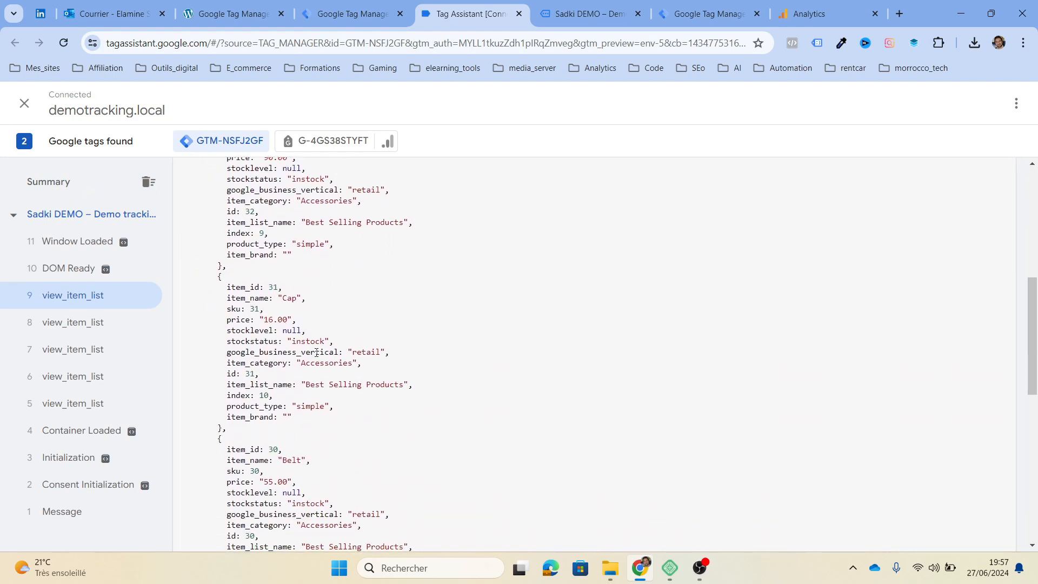
scroll(316, 352, down, 1)
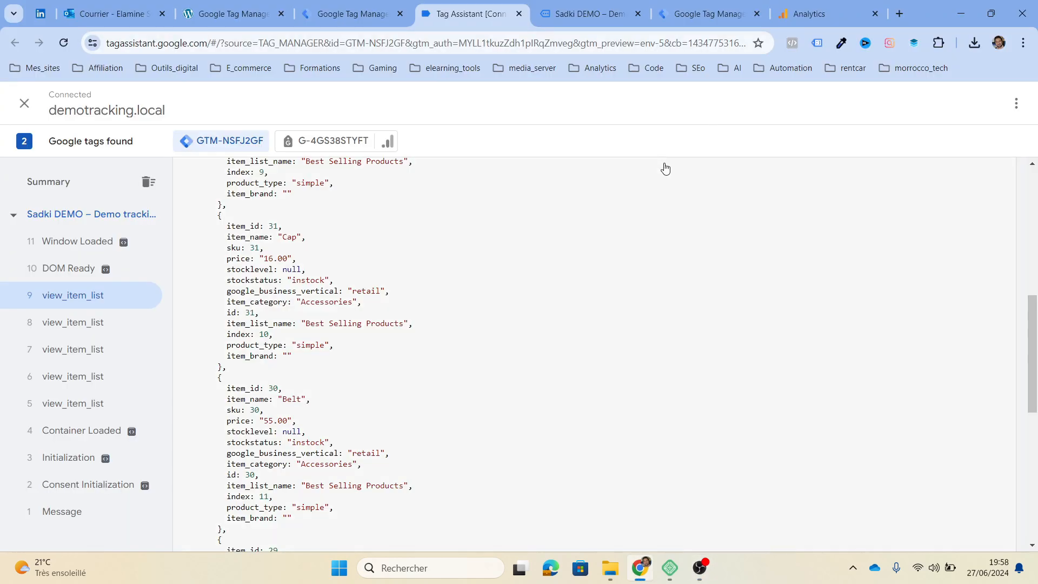
key(alt+Tab)
key(alt+Tab)
key(alt+Tab)
key(alt+Tab)
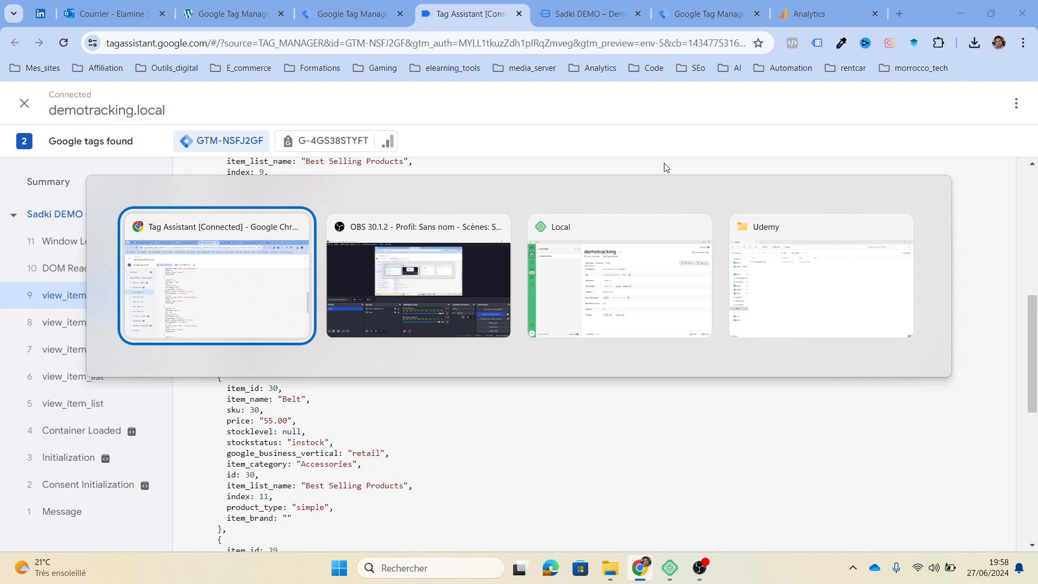
Review the product sections on the demo shop homepage, from Shop by Category through New In and We Recommend to On Sale.
click(613, 9)
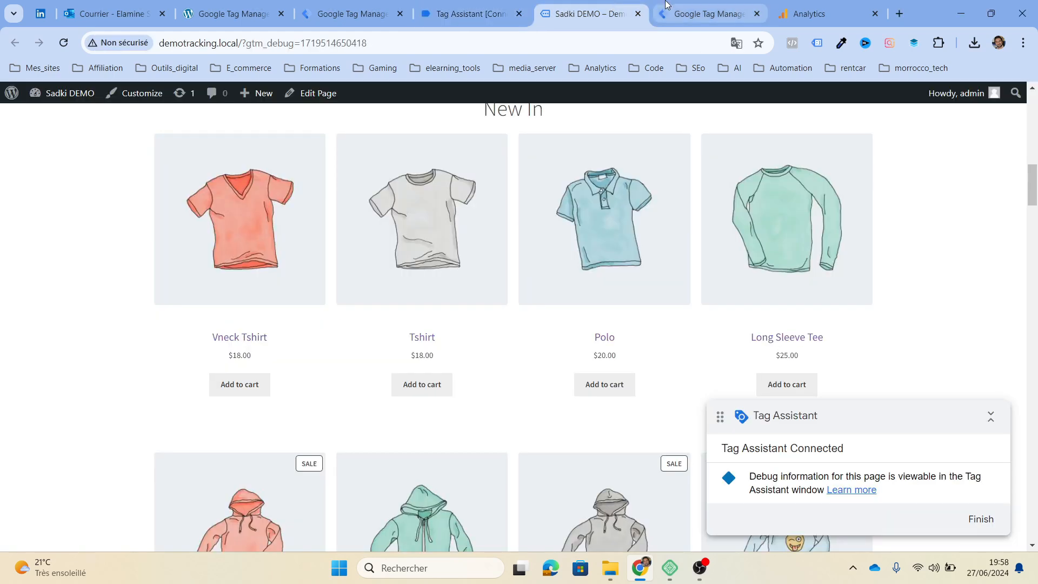
scroll(483, 326, up, 8)
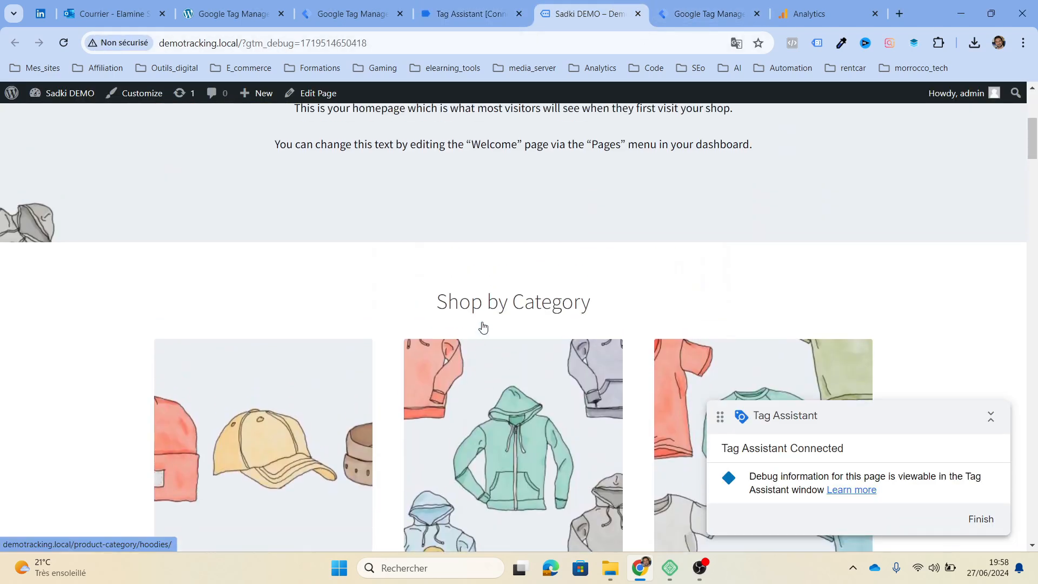
scroll(483, 326, down, 9)
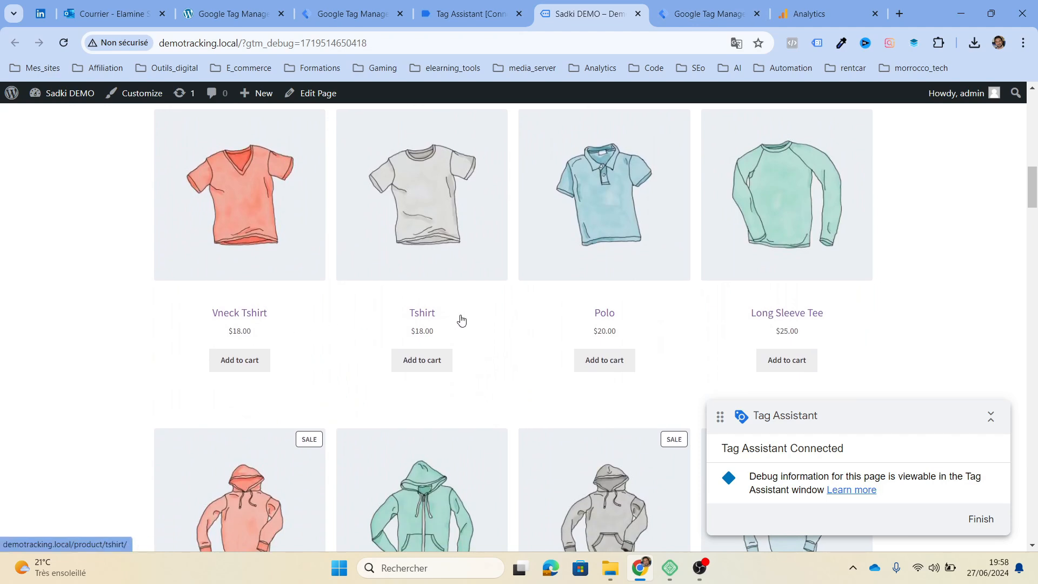
scroll(756, 310, down, 4)
scroll(755, 310, down, 3)
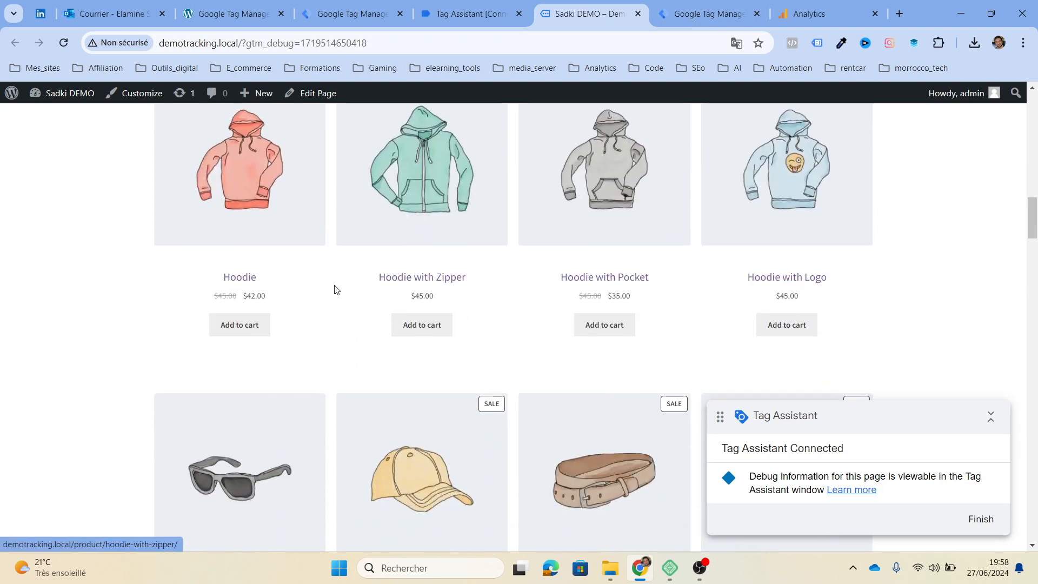
scroll(599, 286, down, 6)
scroll(599, 285, down, 9)
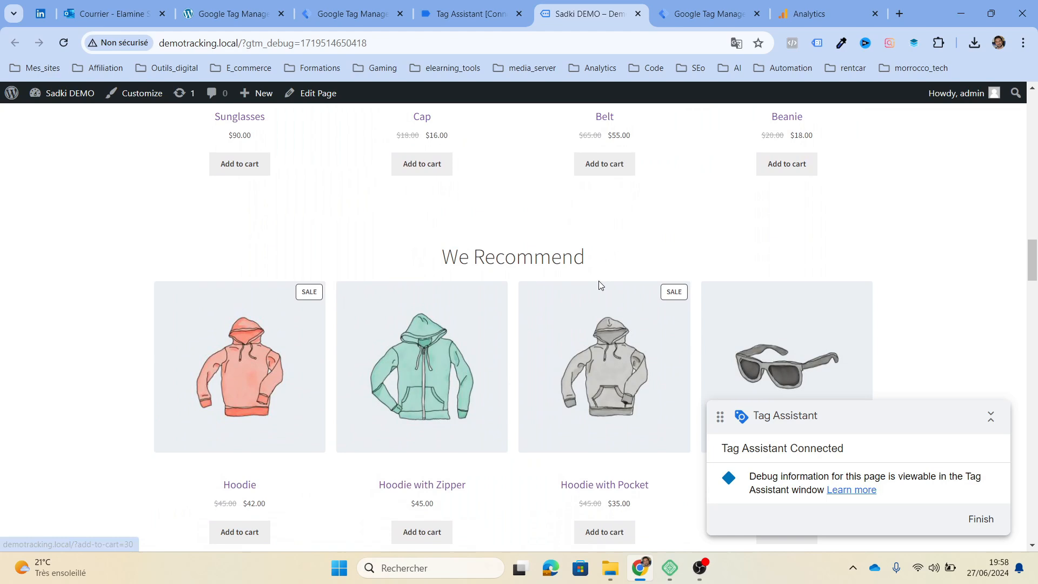
scroll(599, 286, down, 13)
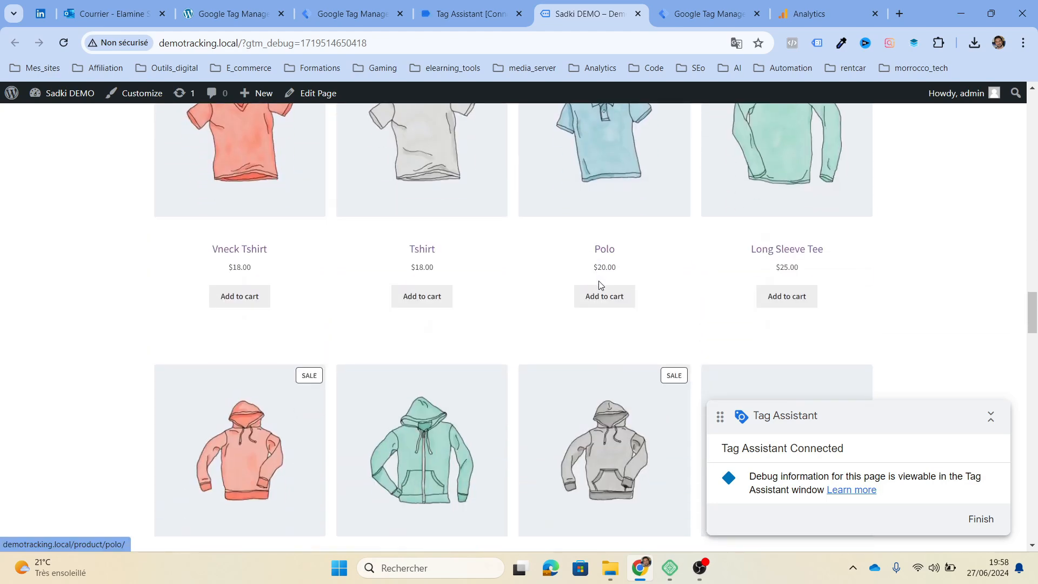
scroll(599, 286, down, 19)
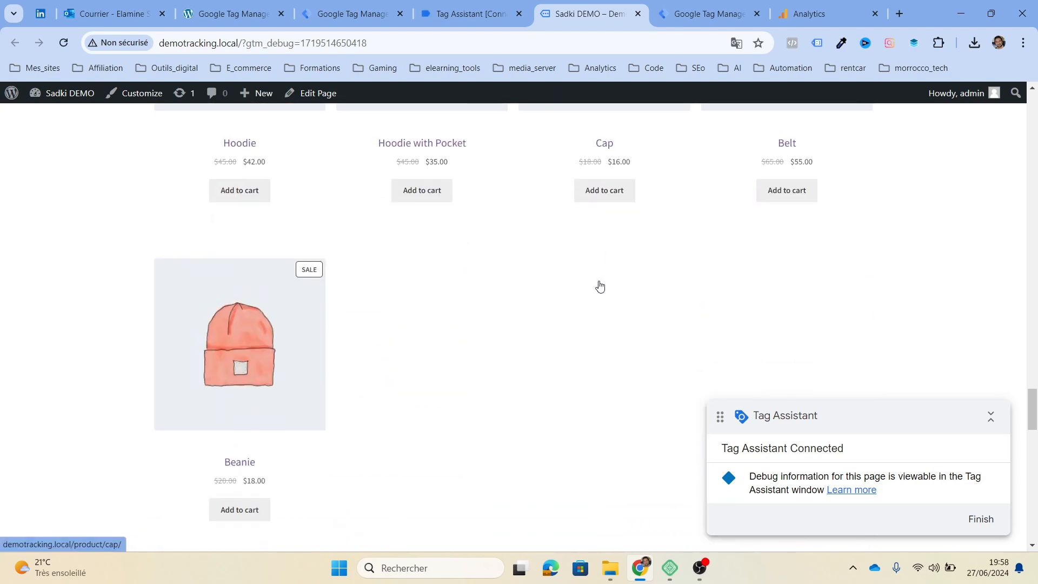
scroll(600, 286, down, 3)
scroll(600, 285, up, 14)
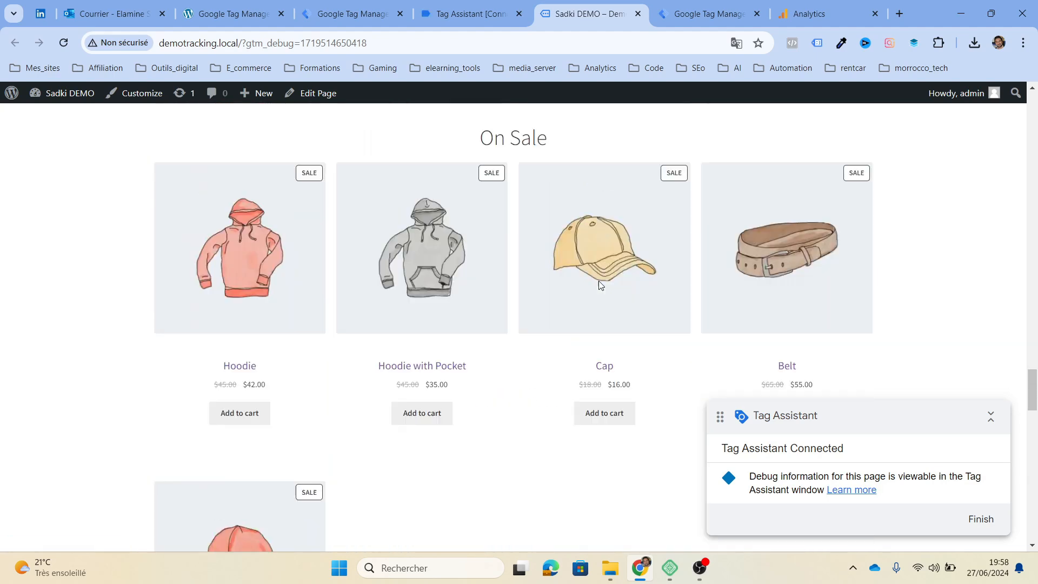
Return to Tag Assistant and examine the view_item_list event's data layer push, including item names, prices, categories and list names.
click(435, 8)
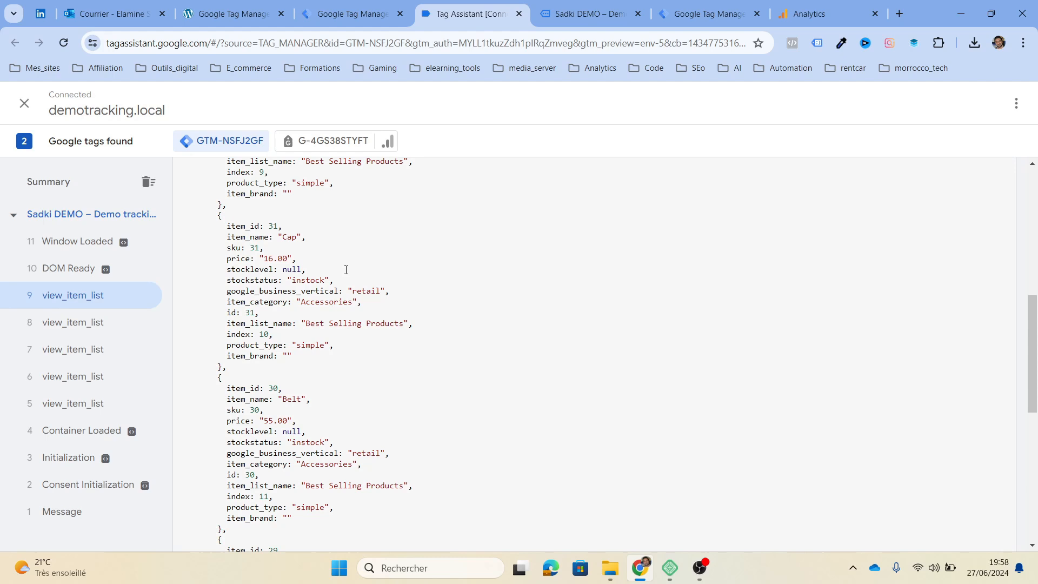
scroll(346, 269, up, 6)
scroll(346, 269, up, 2)
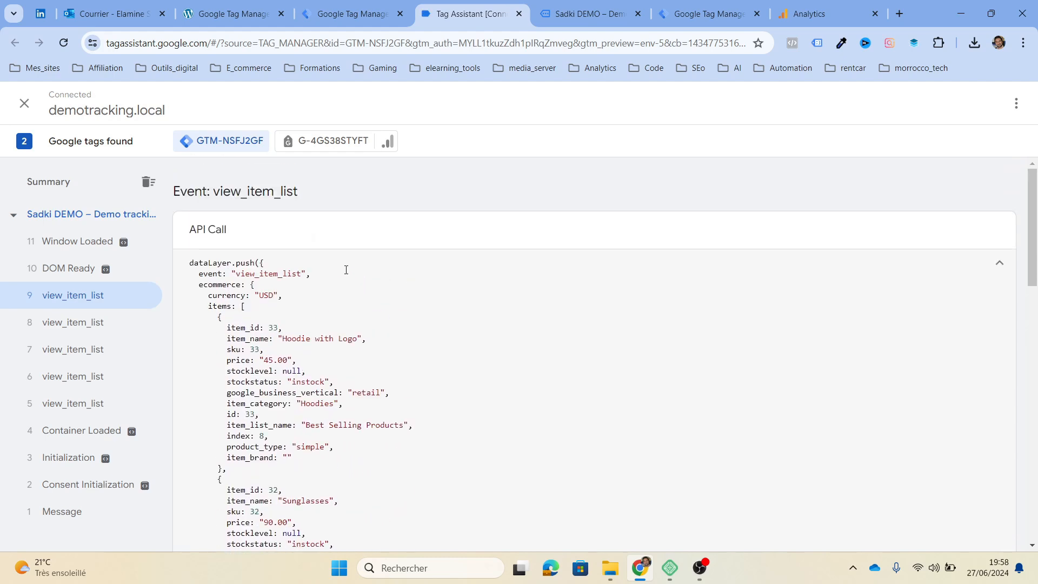
click(1005, 264)
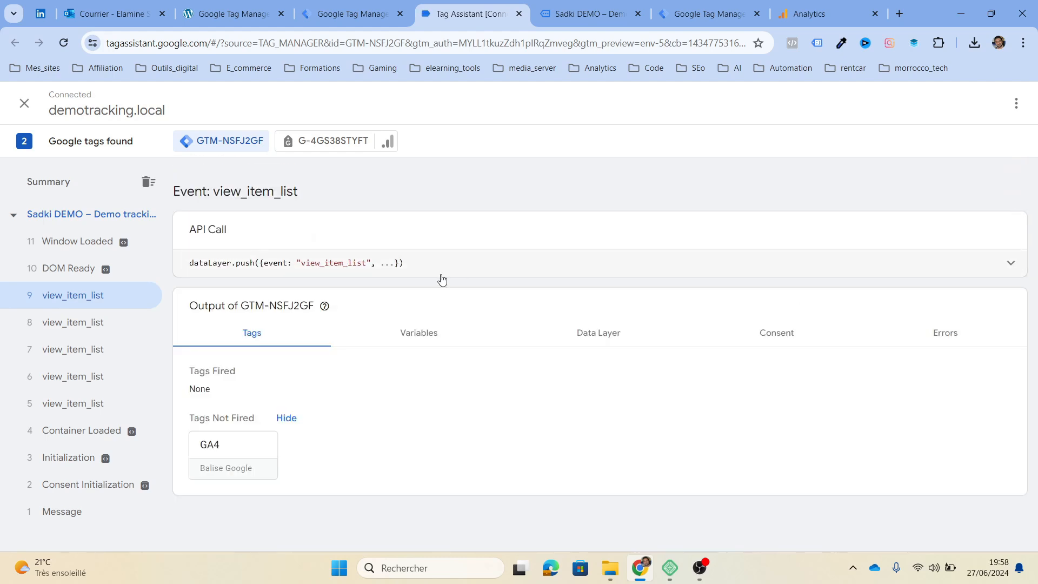
click(407, 264)
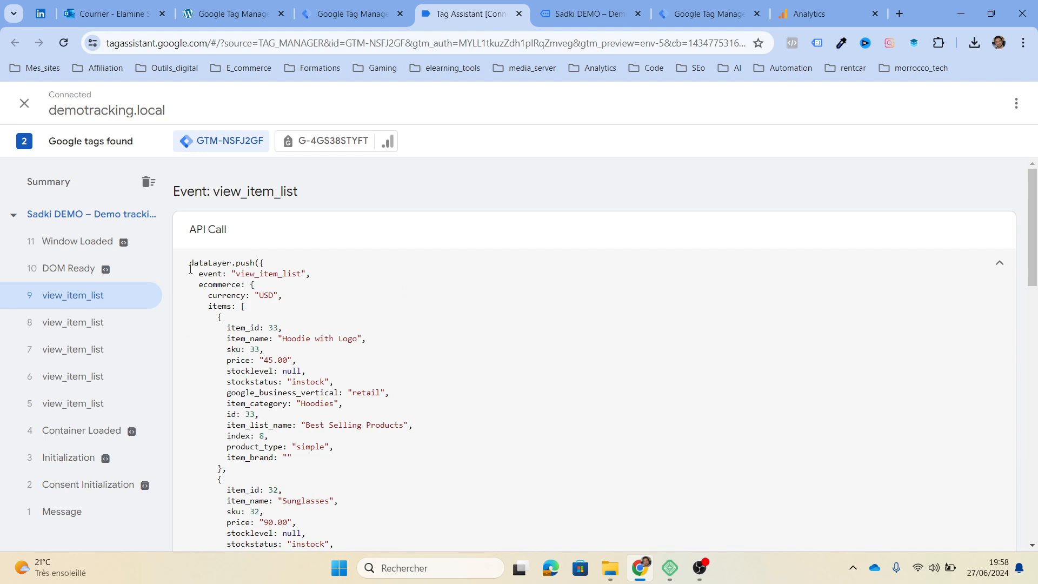
scroll(302, 406, down, 5)
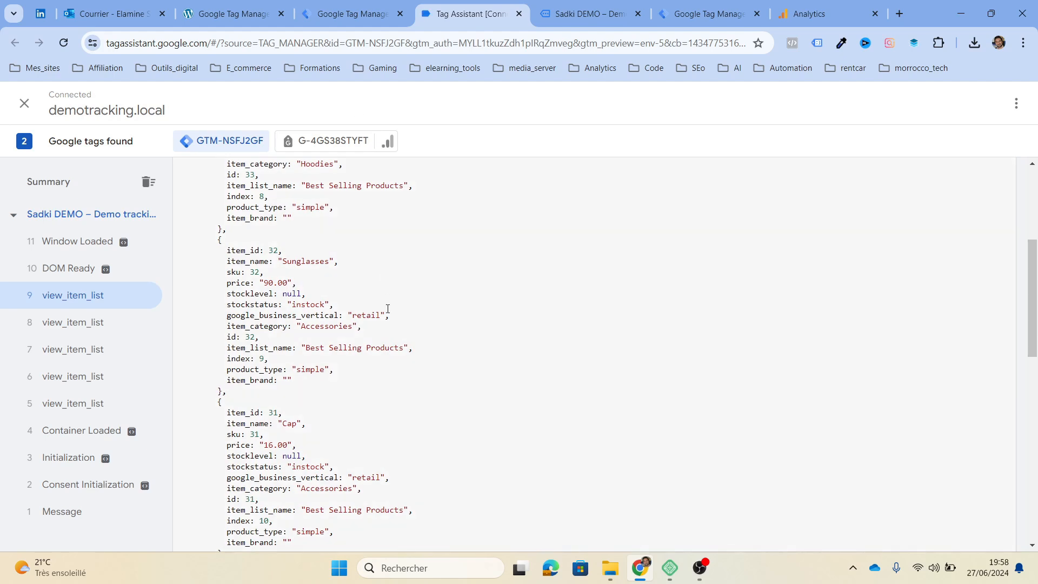
scroll(387, 309, down, 10)
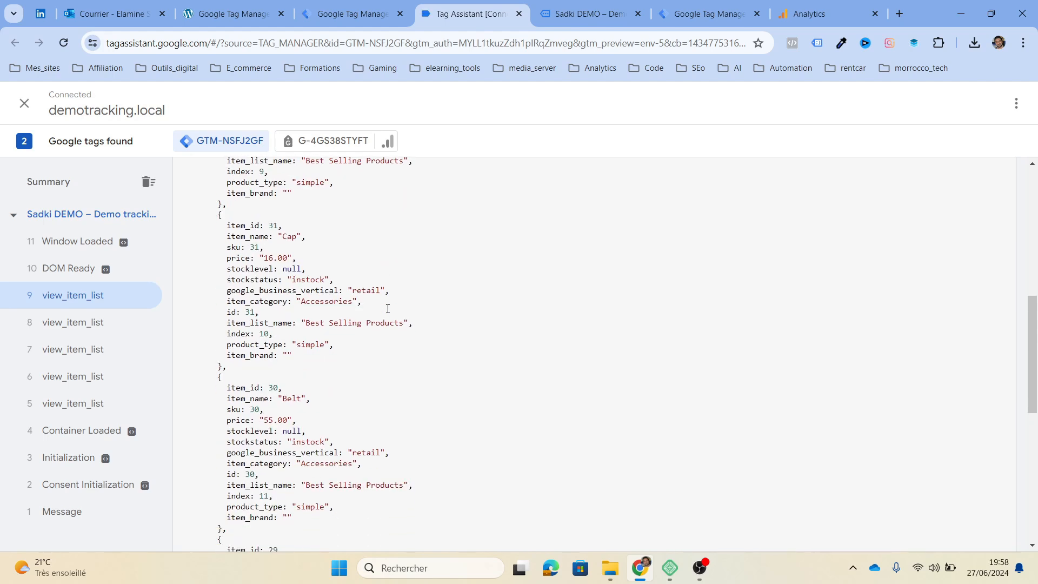
scroll(387, 308, up, 12)
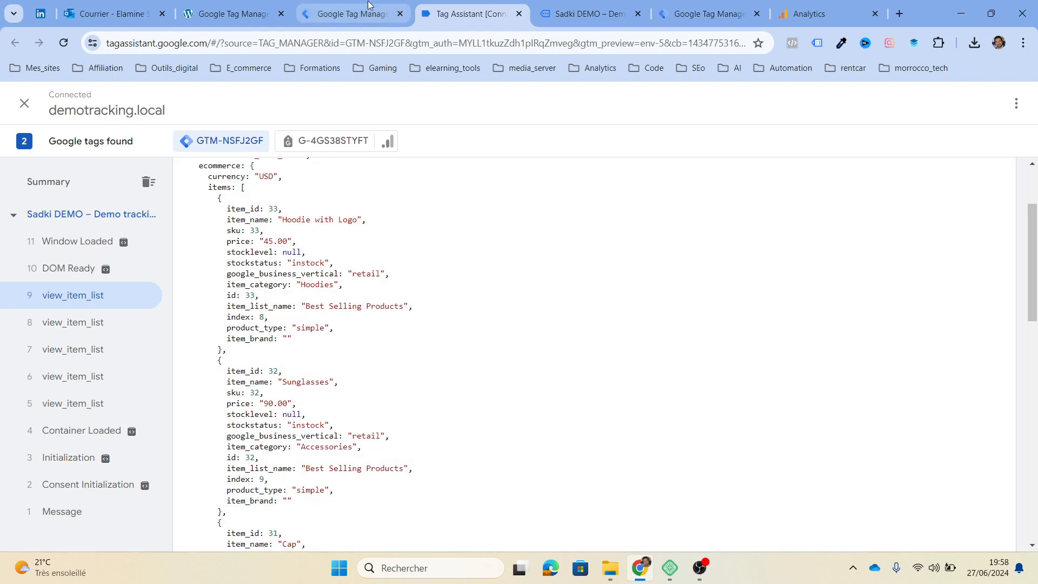
End the Tag Assistant debug session, closing its tabs, and return to the tag list (Balises) of the demosite.local container.
click(359, 14)
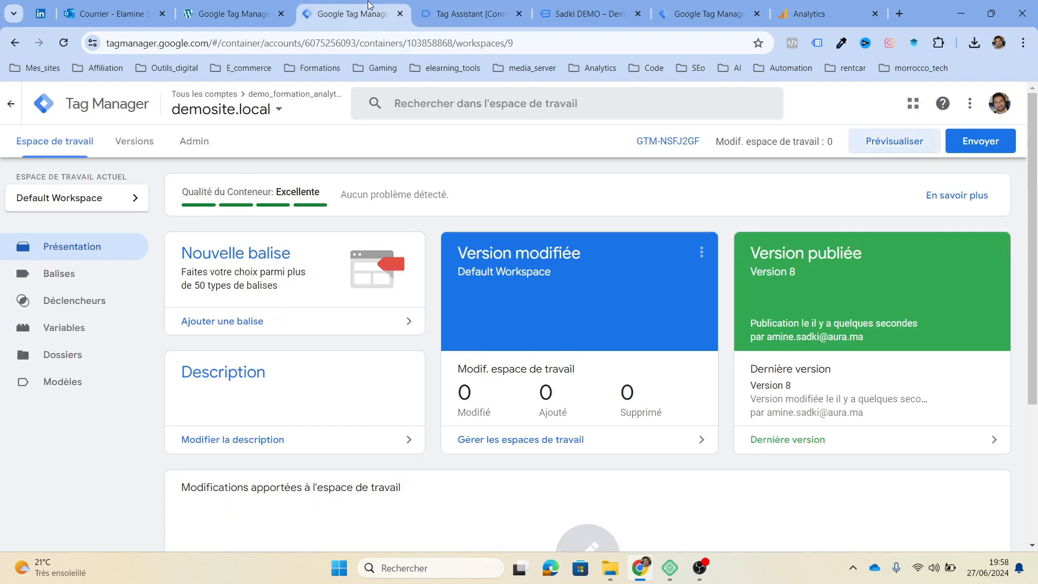
click(472, 20)
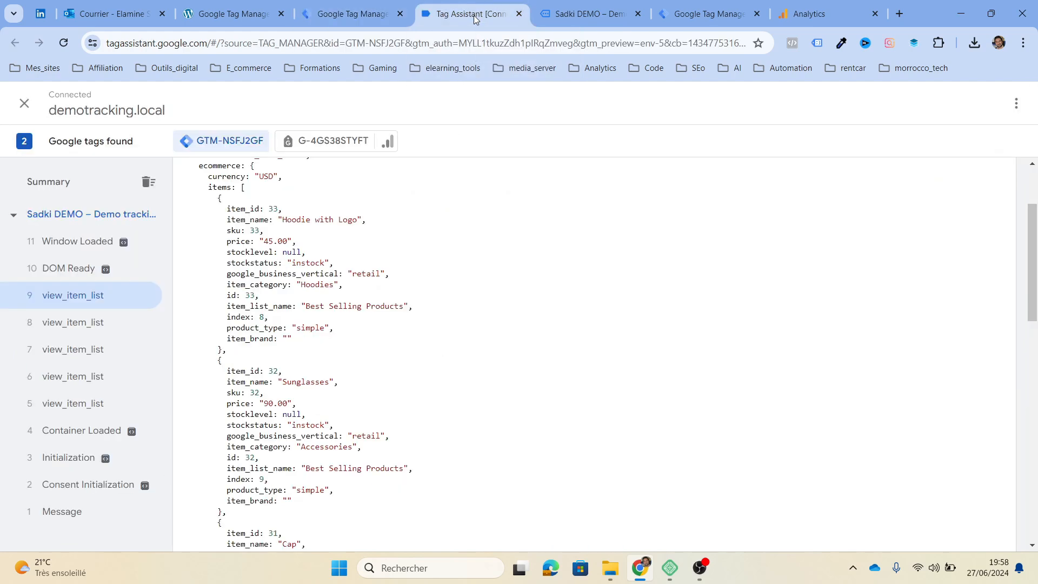
click(518, 14)
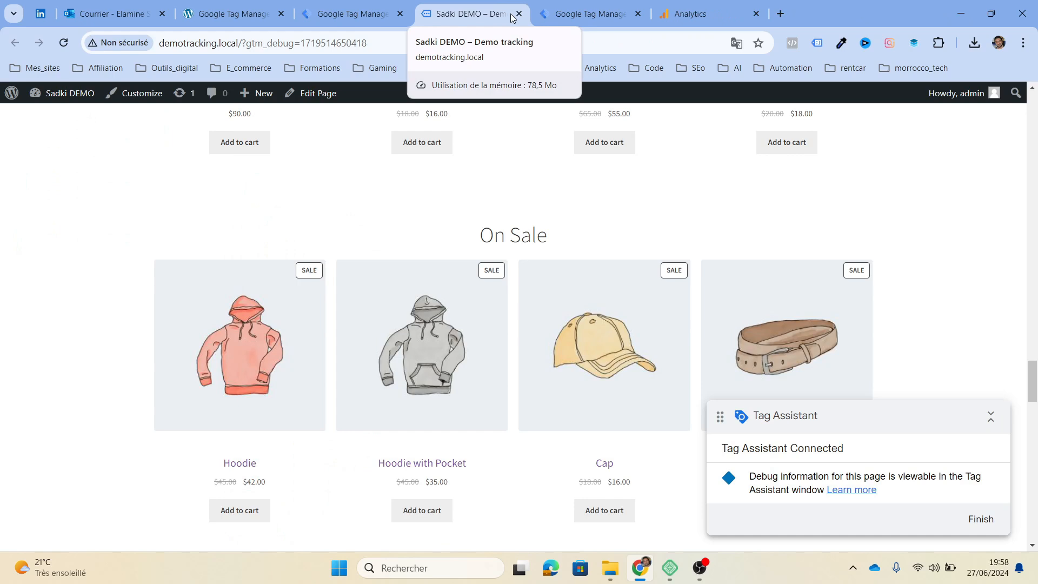
click(981, 520)
click(470, 7)
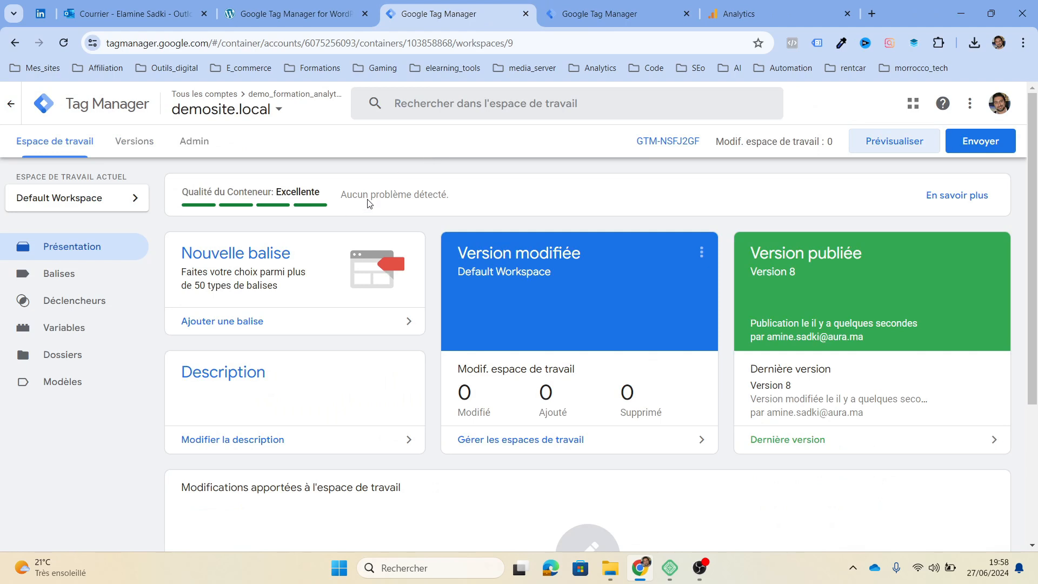
click(102, 283)
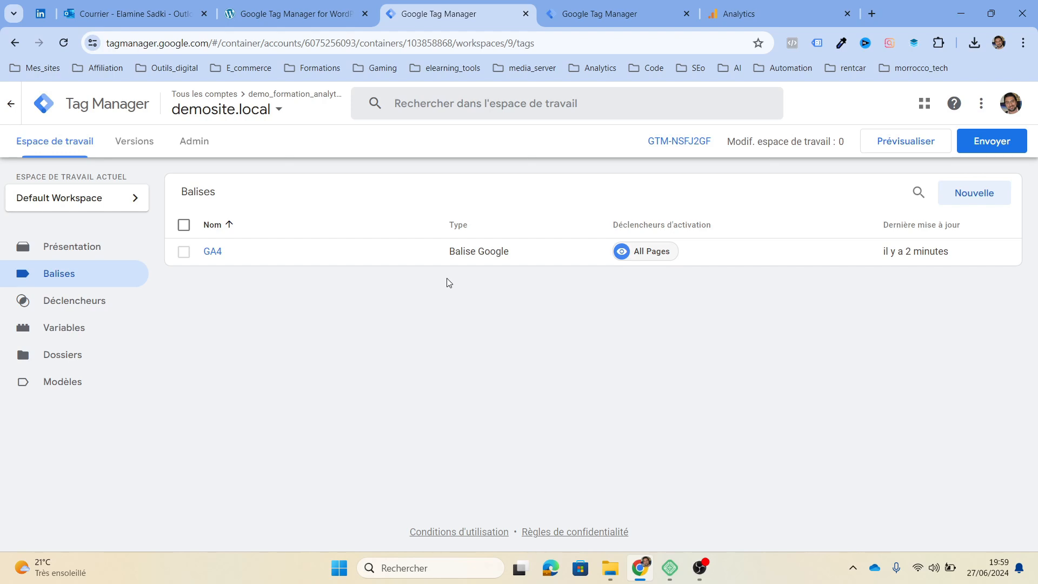
Search Google for "google analytics event list" in a new browser tab and open the "[GA4] Recommended events" Analytics Help article.
click(875, 10)
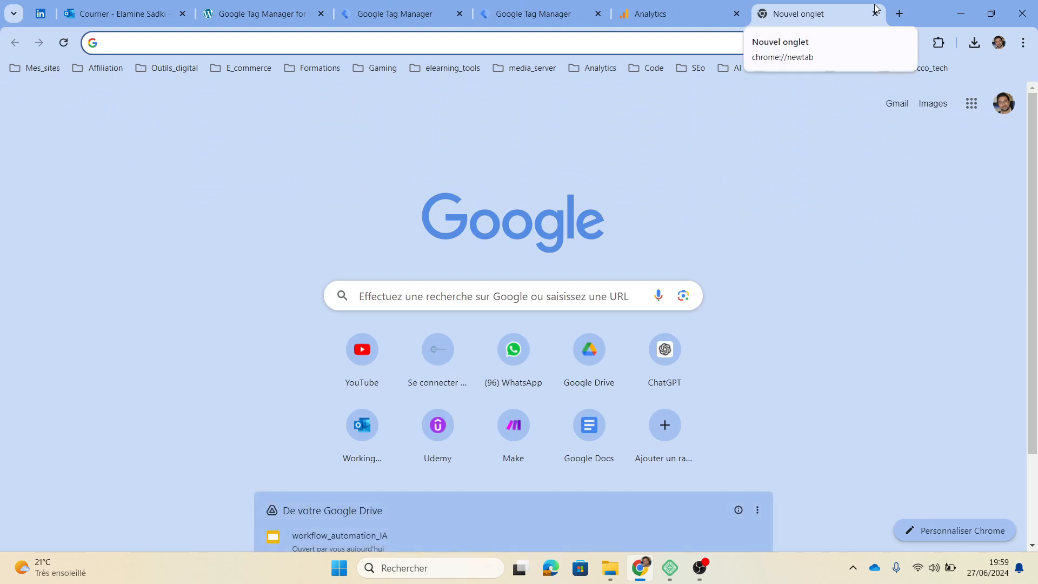
text(google)
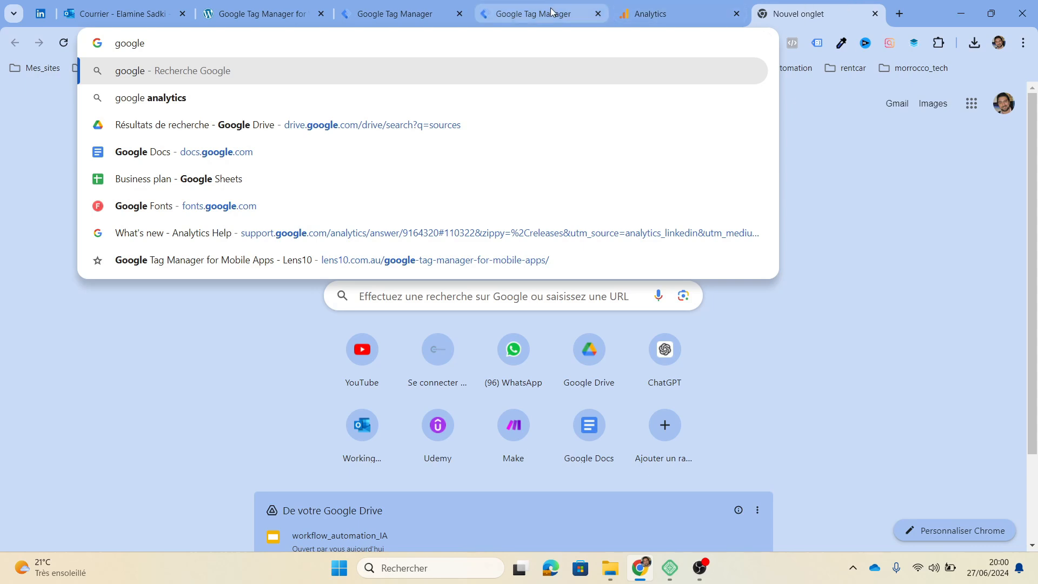
click(273, 4)
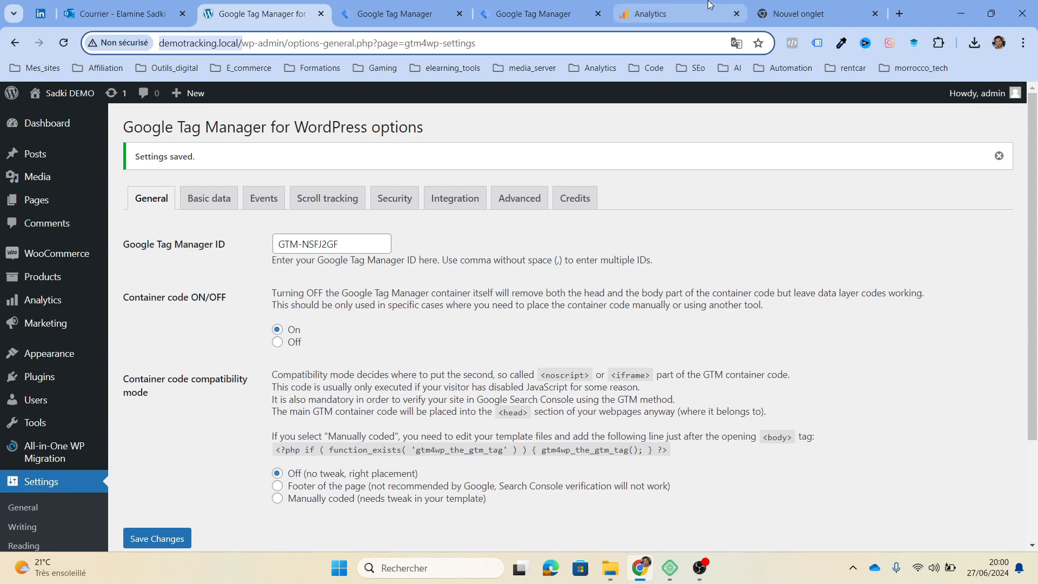
click(801, 13)
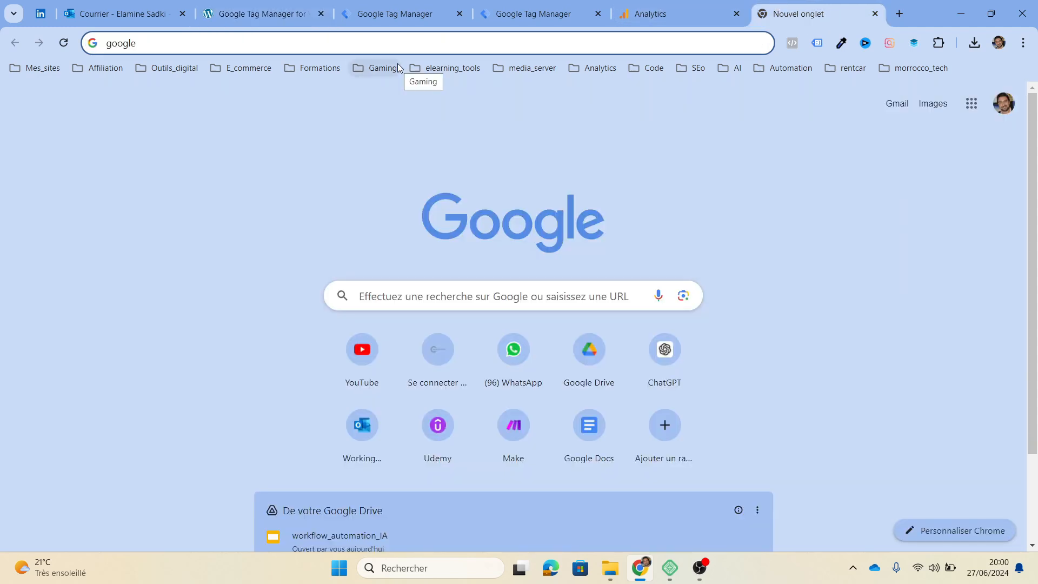
text(ev)
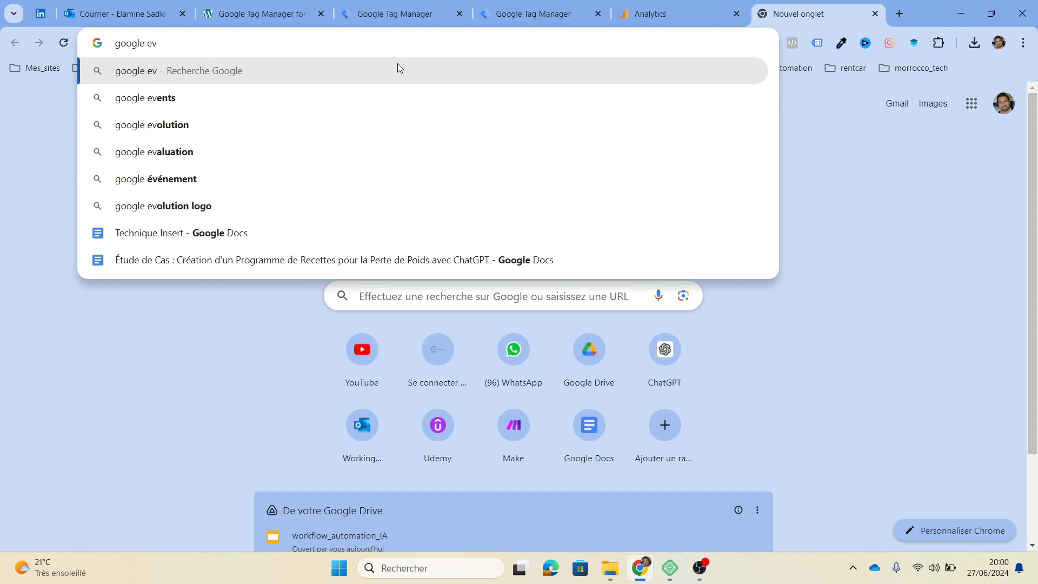
text(ent)
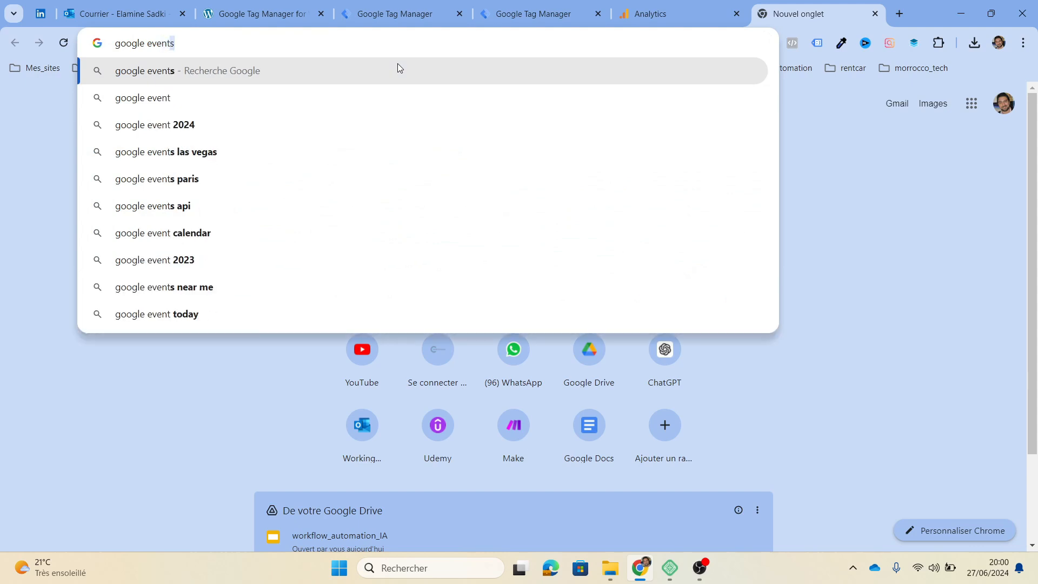
text( li)
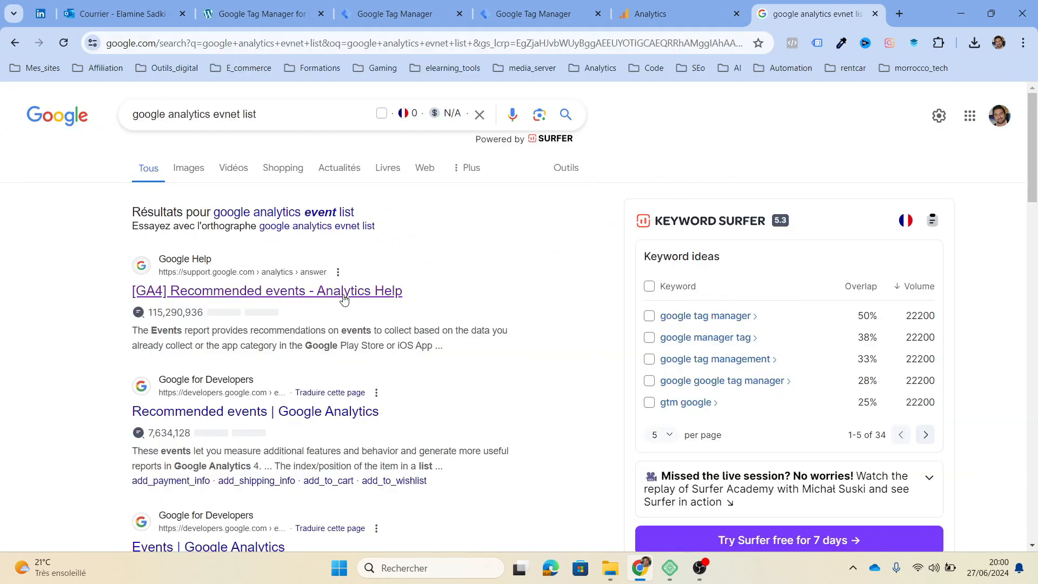
click(344, 295)
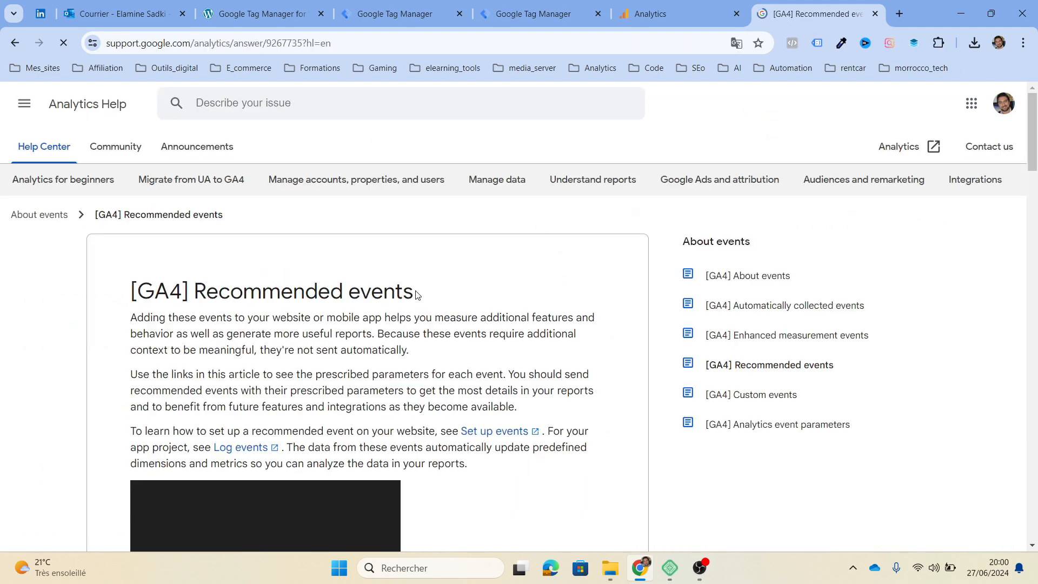
Examine the article's tables of recommended events for all properties and for online sales.
scroll(507, 343, down, 15)
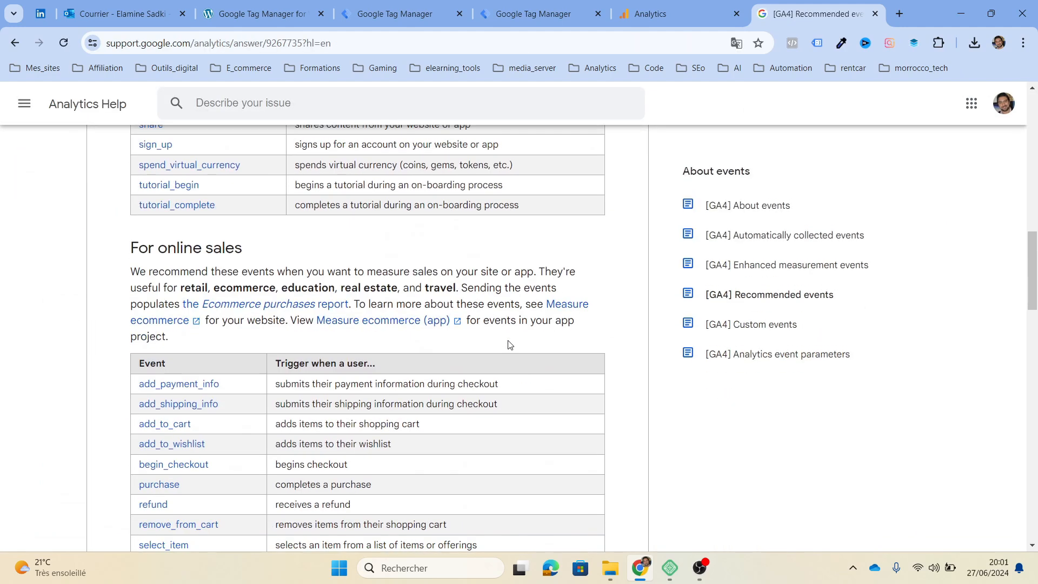
scroll(509, 341, up, 3)
scroll(509, 341, up, 2)
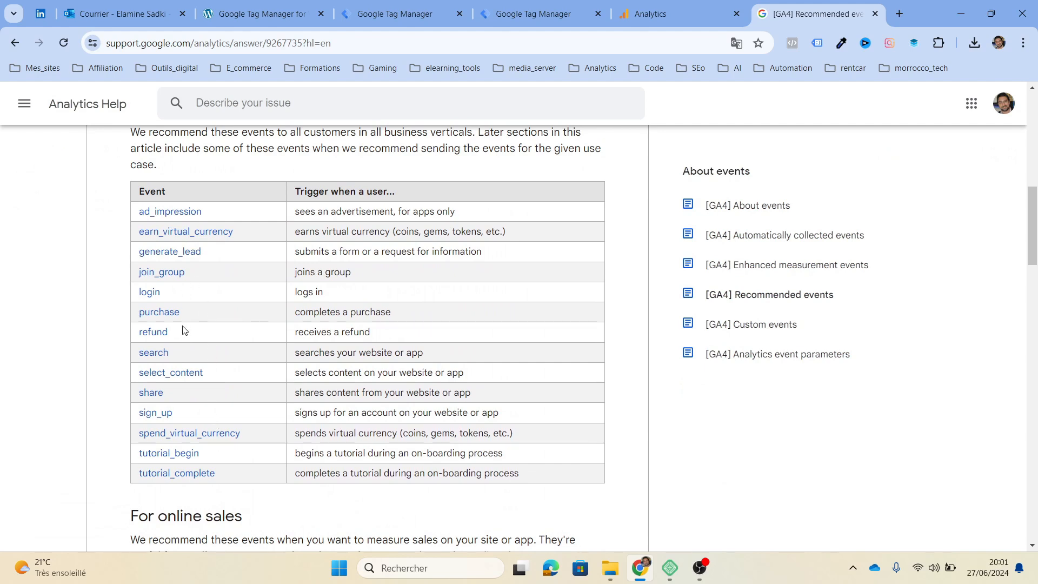
Examine the "For online sales" table of recommended events and return to the Tag Manager tag list of demosite.local.
scroll(194, 312, down, 6)
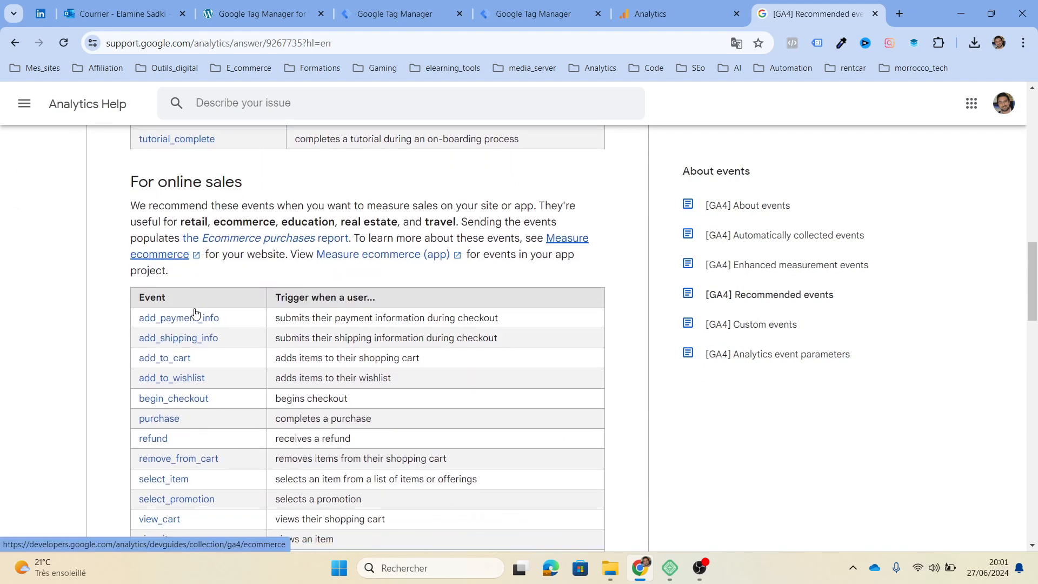
scroll(184, 442, down, 1)
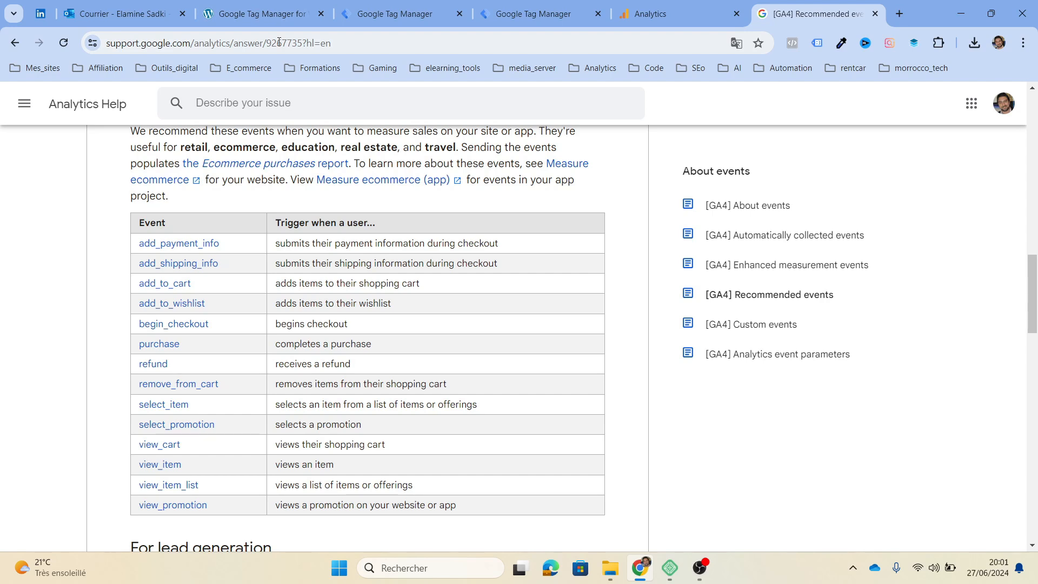
click(389, 9)
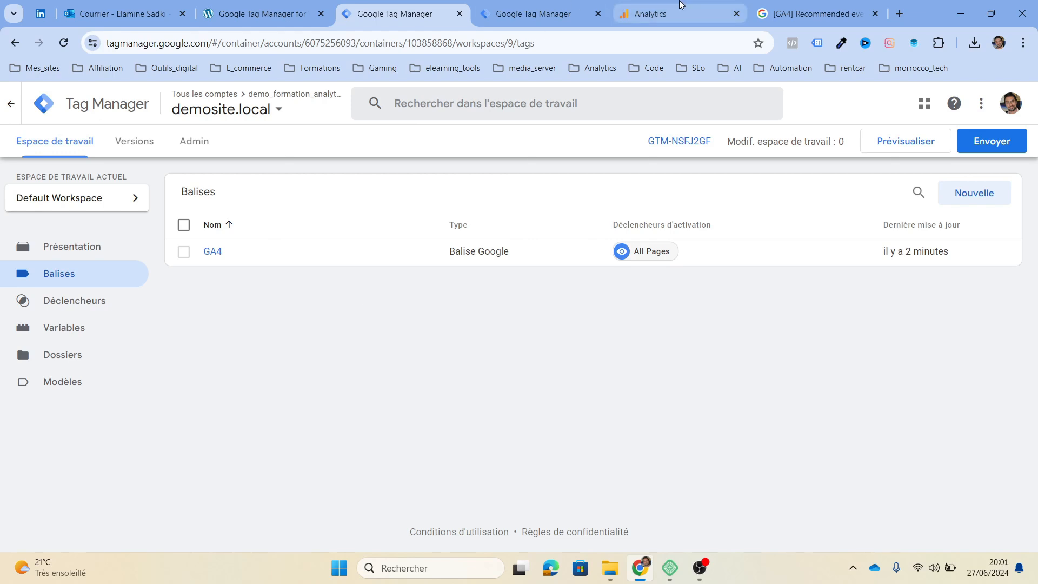
Switch to Google Analytics, close the demotracking web stream details and finish the account setup through to the demolocal home page.
click(648, 14)
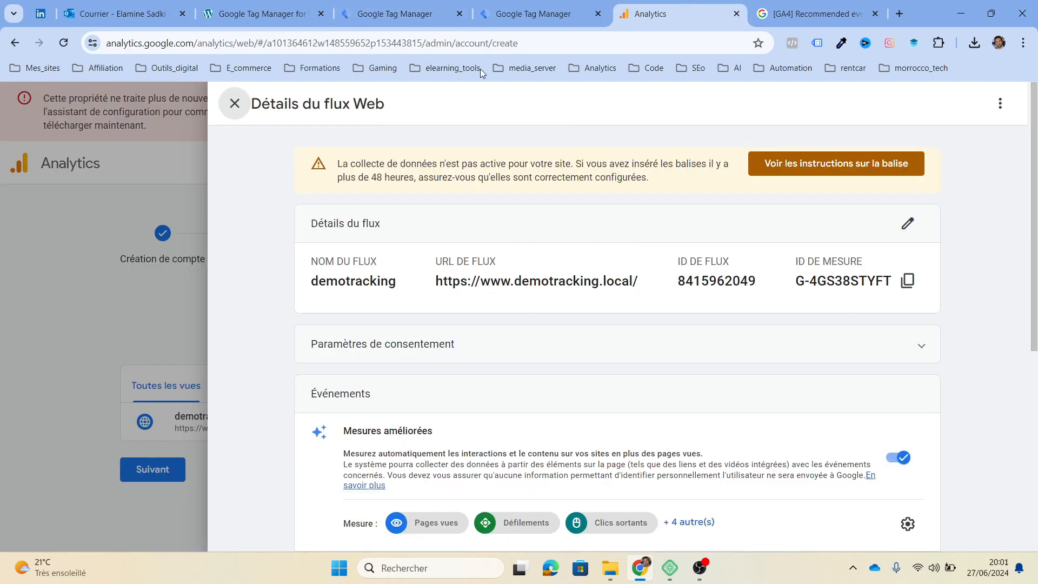
triple_click(252, 128)
click(234, 103)
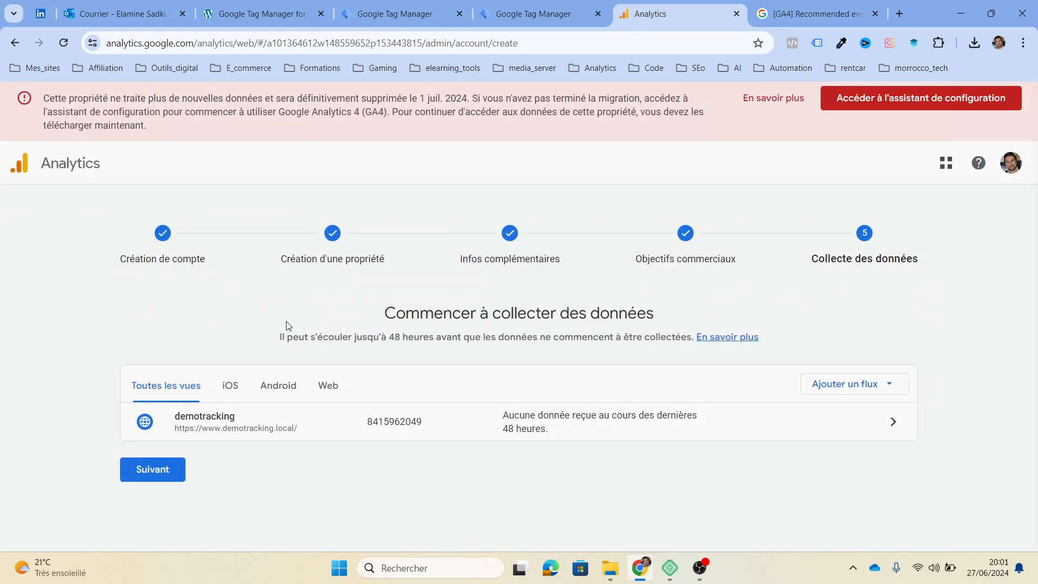
click(171, 470)
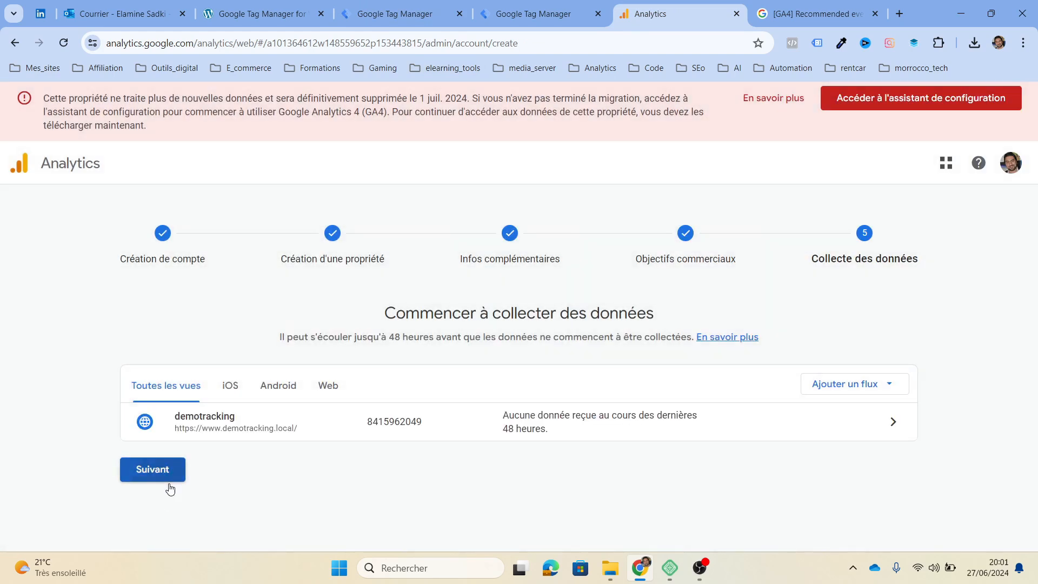
click(167, 479)
scroll(394, 434, down, 2)
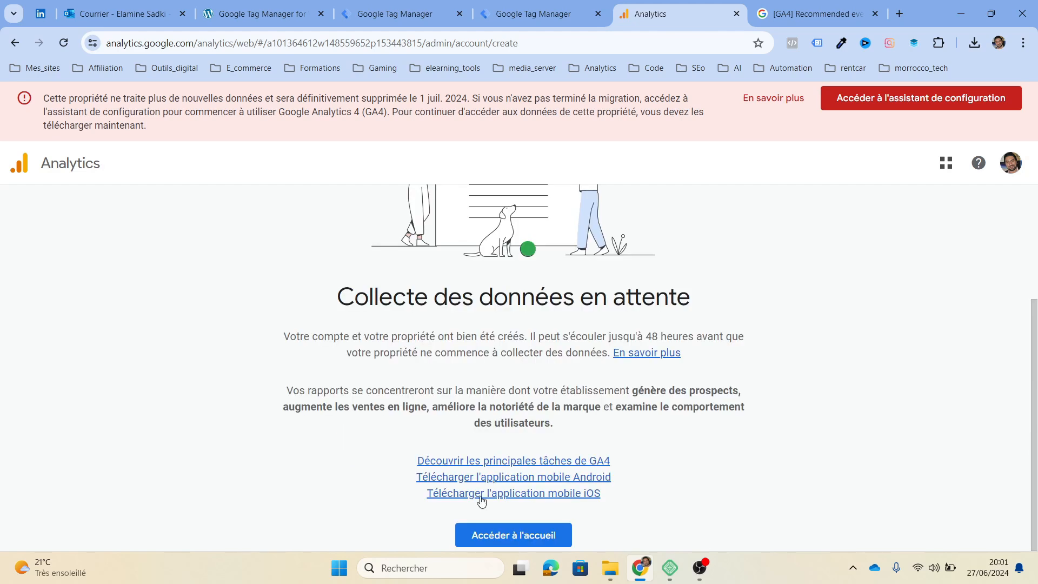
click(501, 535)
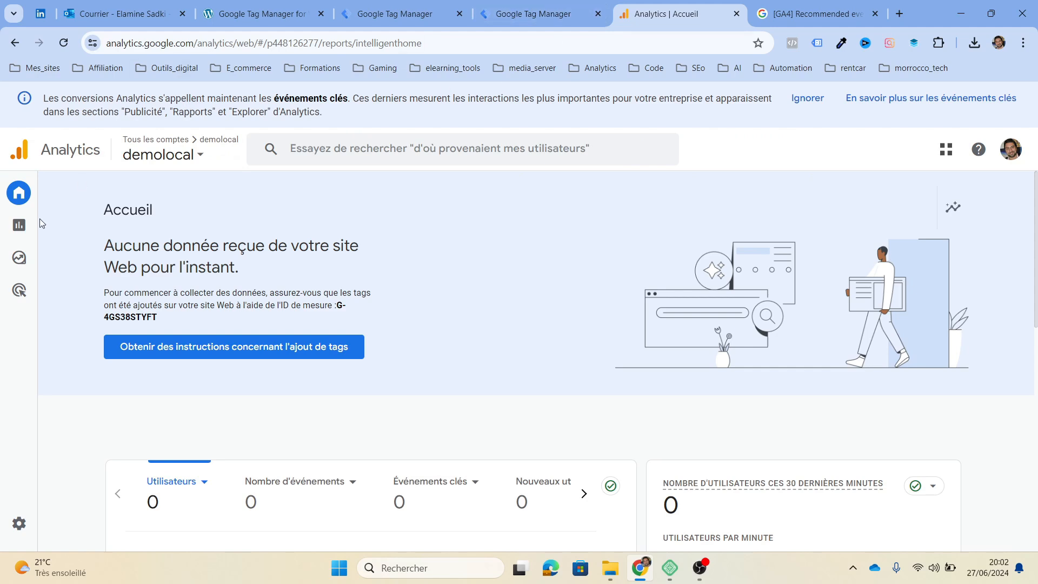
Open the demolocal property's reports and expand the "Accroître les ventes en ligne" collection to view its e-commerce reports.
click(65, 230)
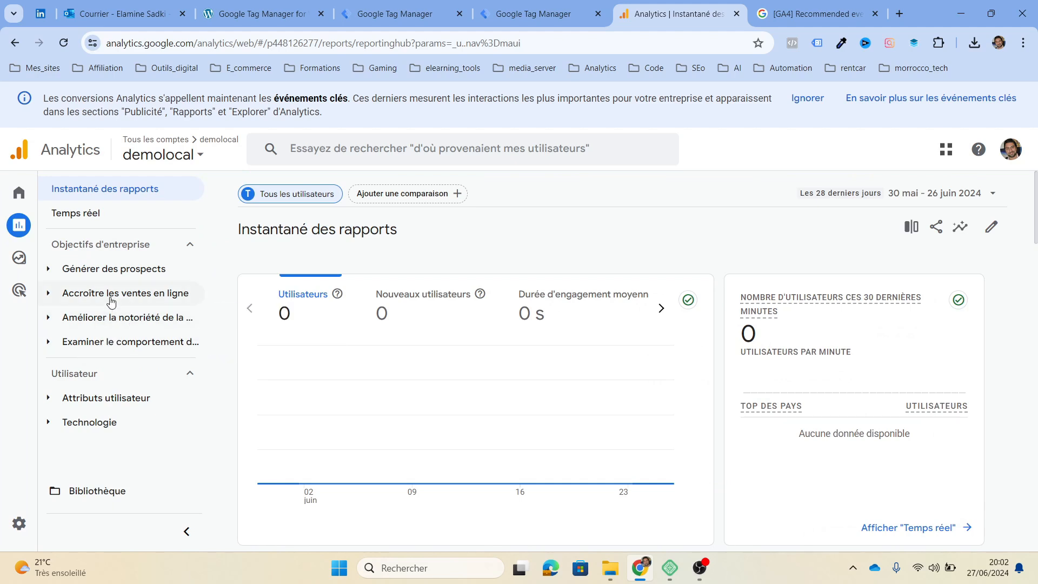
click(47, 301)
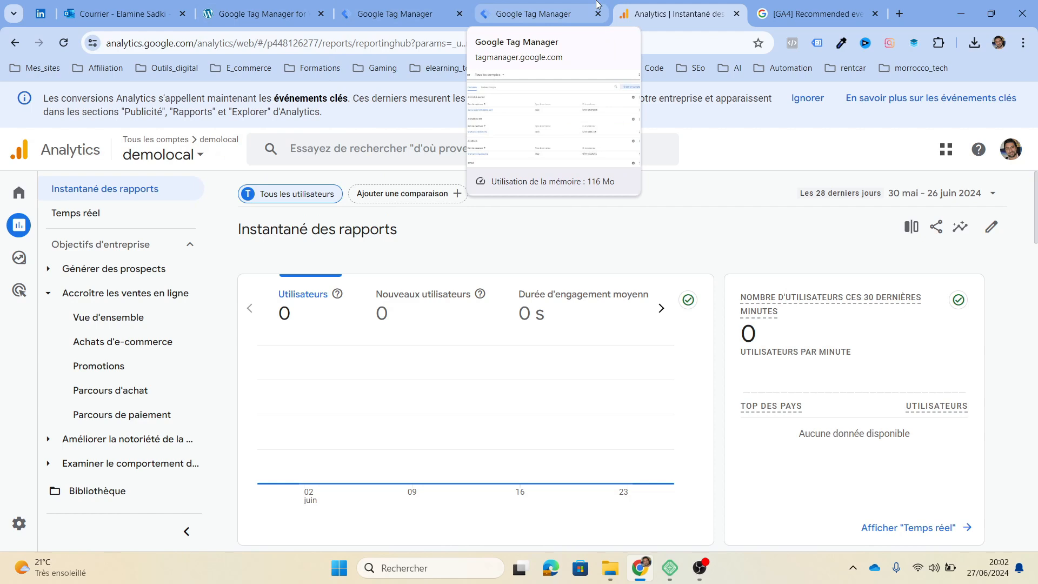
Return to the demosite.local container in Tag Manager and create a new tag named "Ecommerce_events".
click(400, 9)
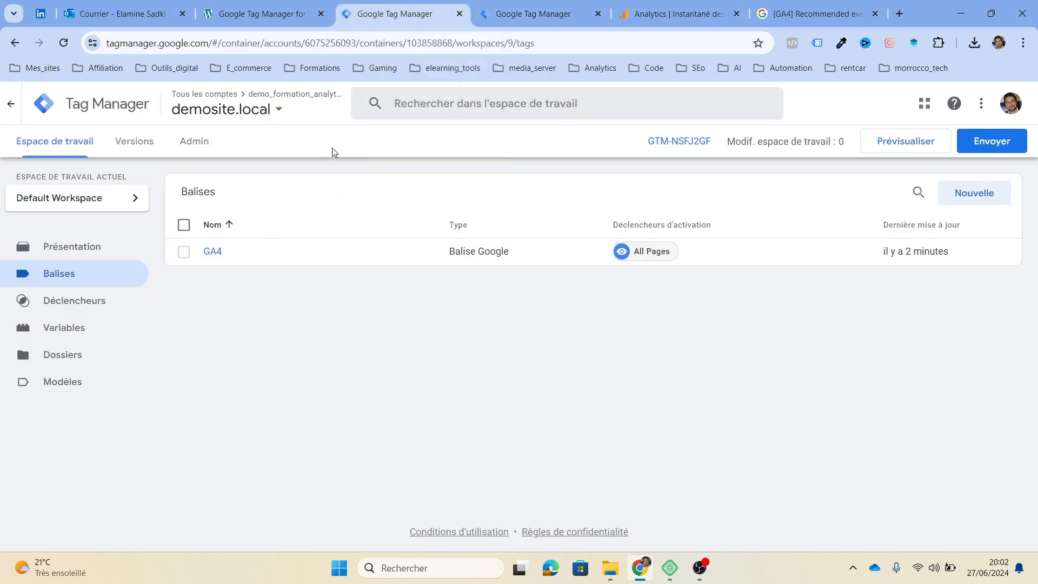
click(960, 195)
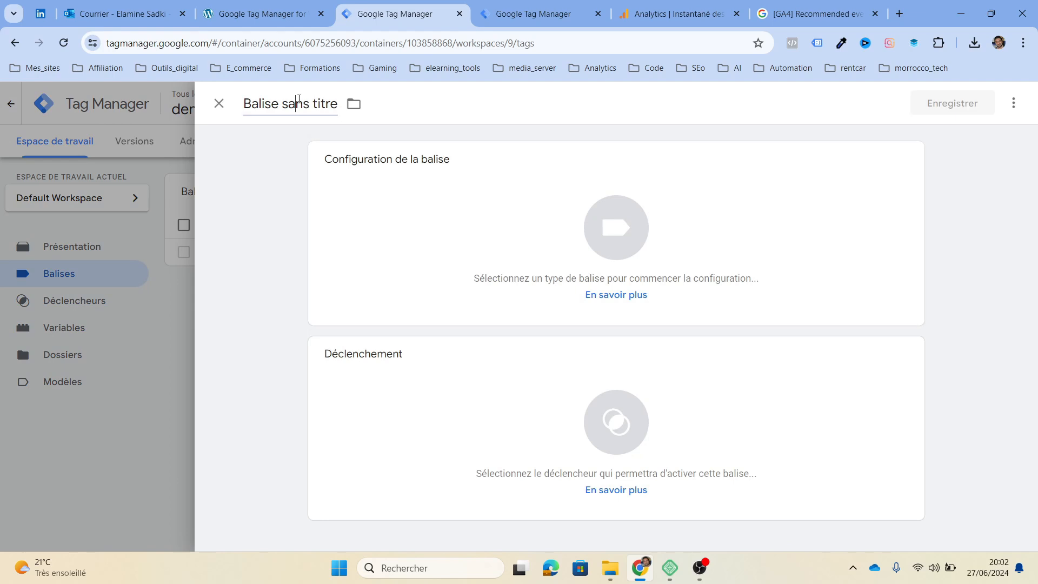
click(298, 99)
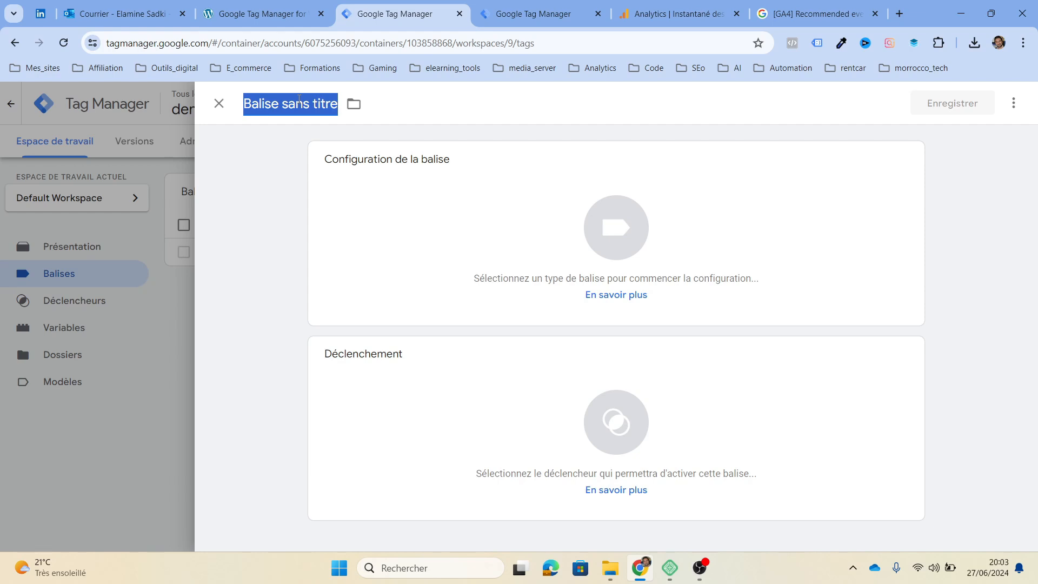
text(Even)
key(BackSpace)
key(BackSpace)
key(BackSpace)
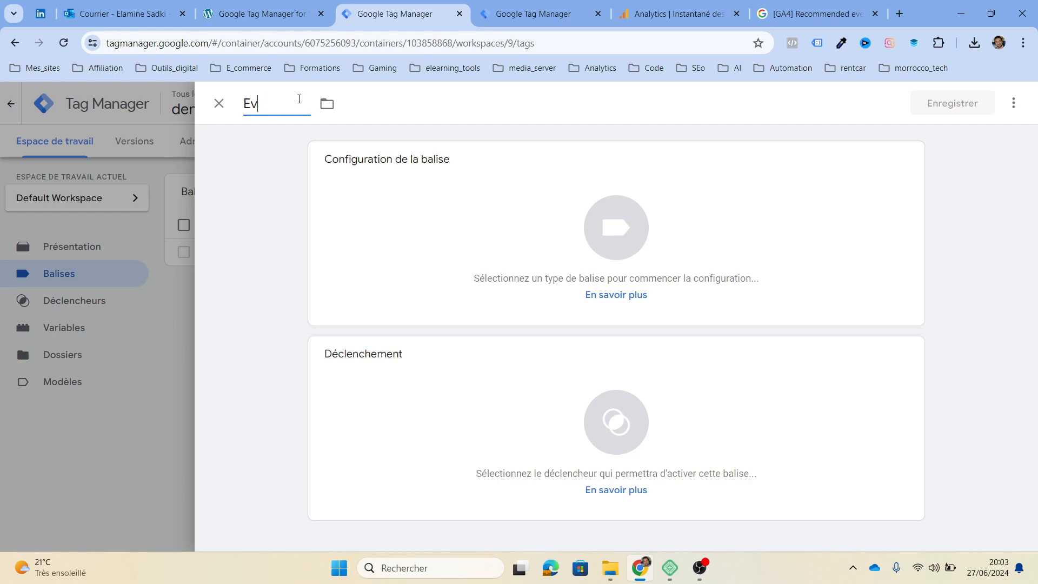
text(commerce_events)
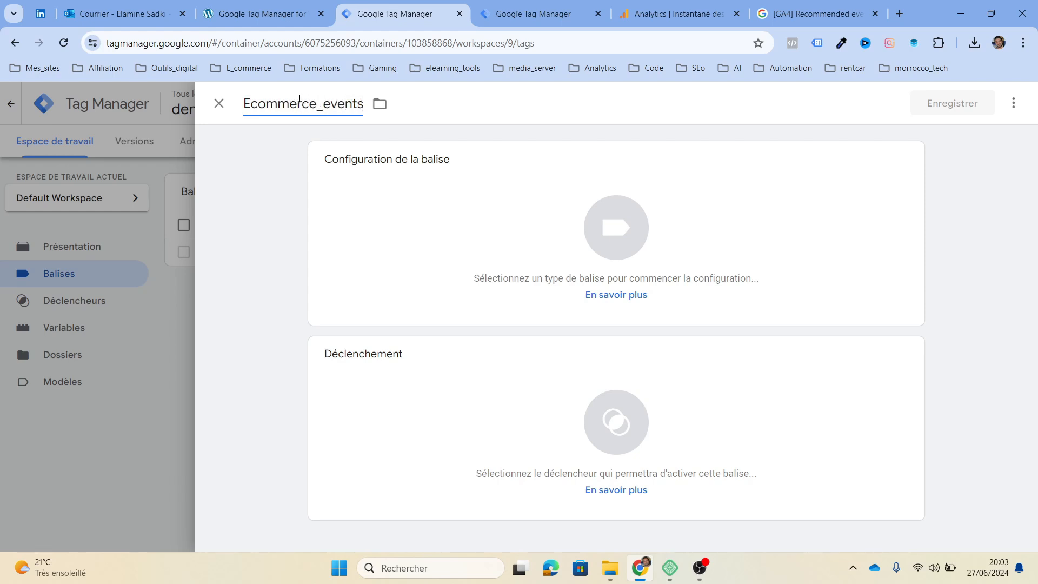
Set the Ecommerce_events tag type to "Google Analytics : Événement GA4".
click(607, 216)
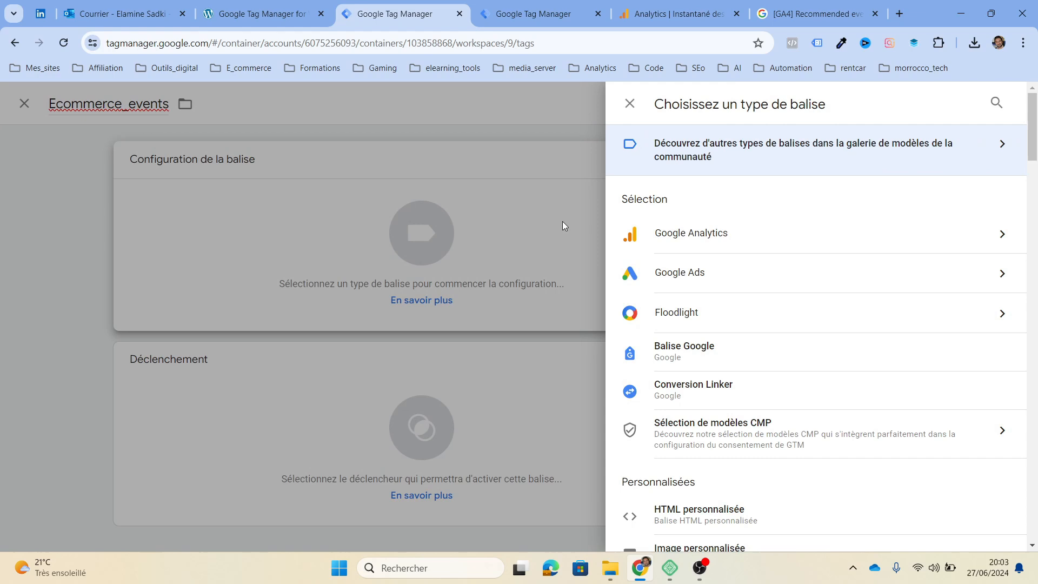
click(726, 232)
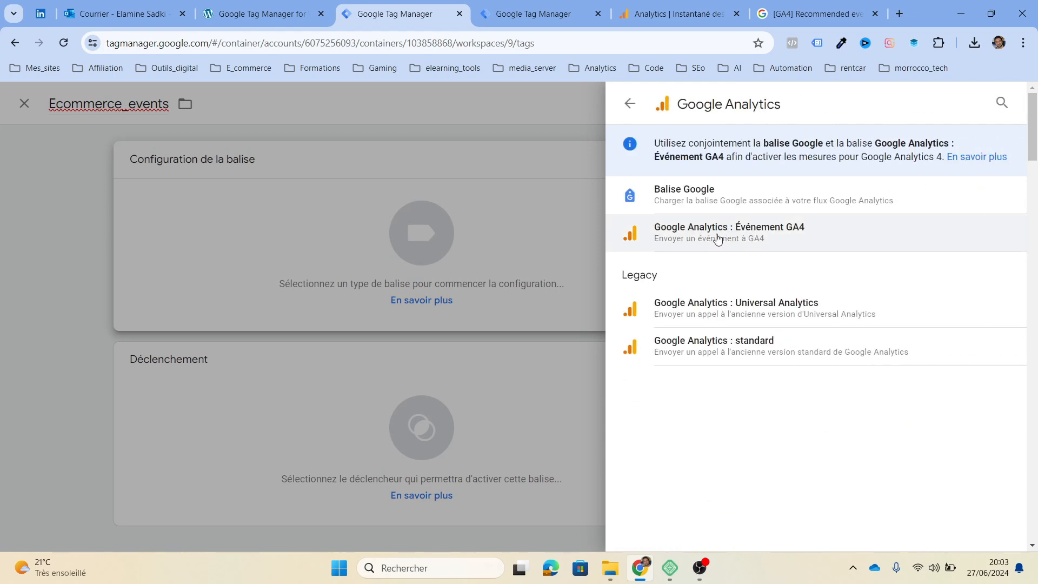
click(755, 234)
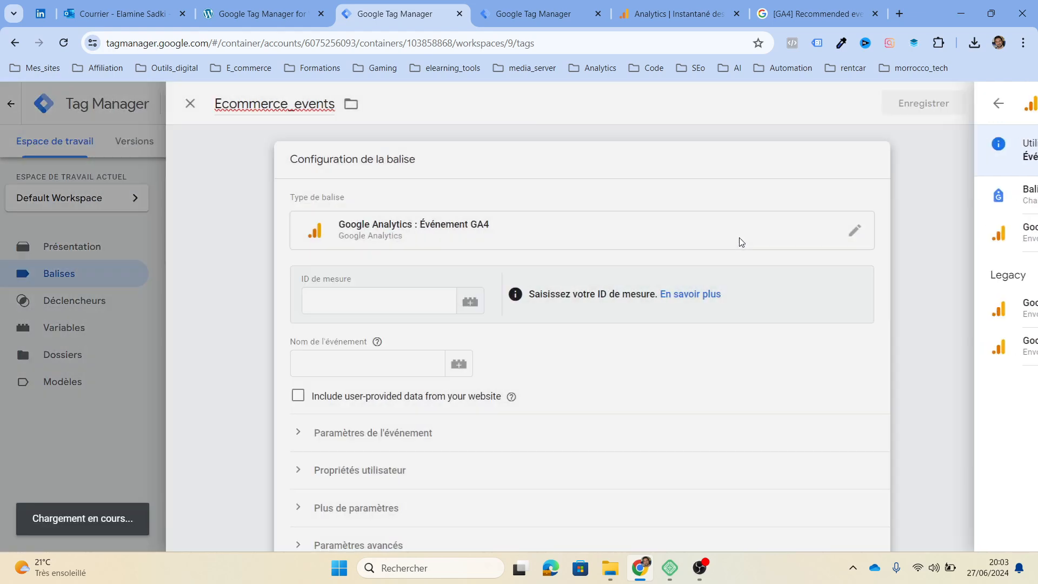
Set the tag's measurement ID to the {{ID_GA4_2}} variable and its event name to {{Event}}.
click(387, 283)
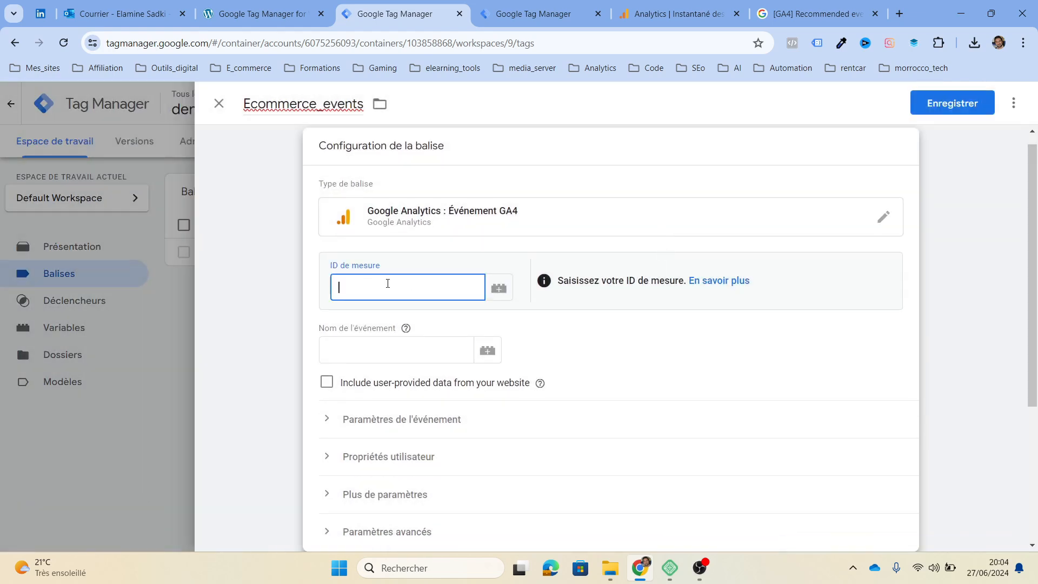
click(498, 290)
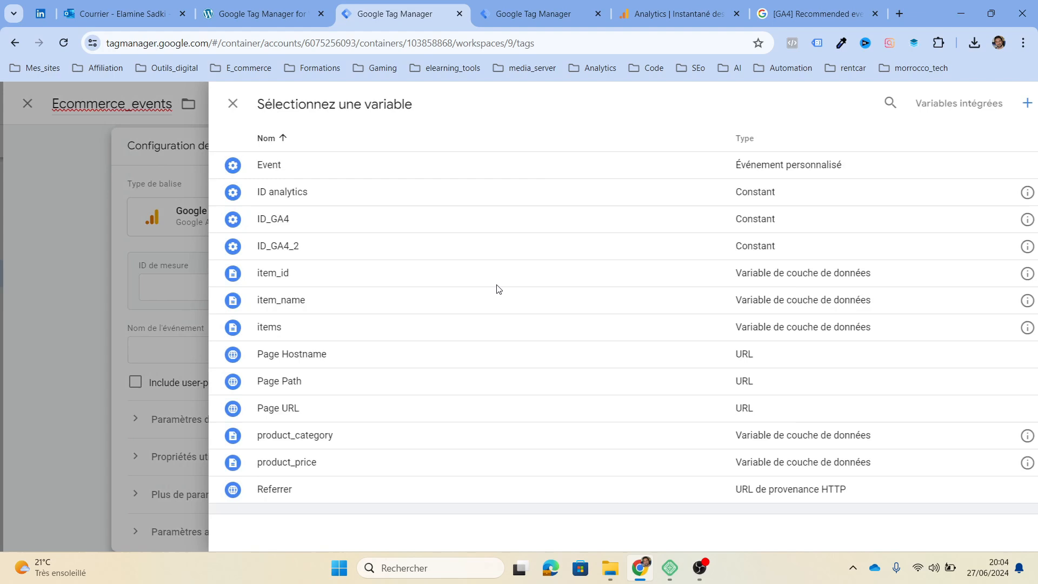
click(287, 248)
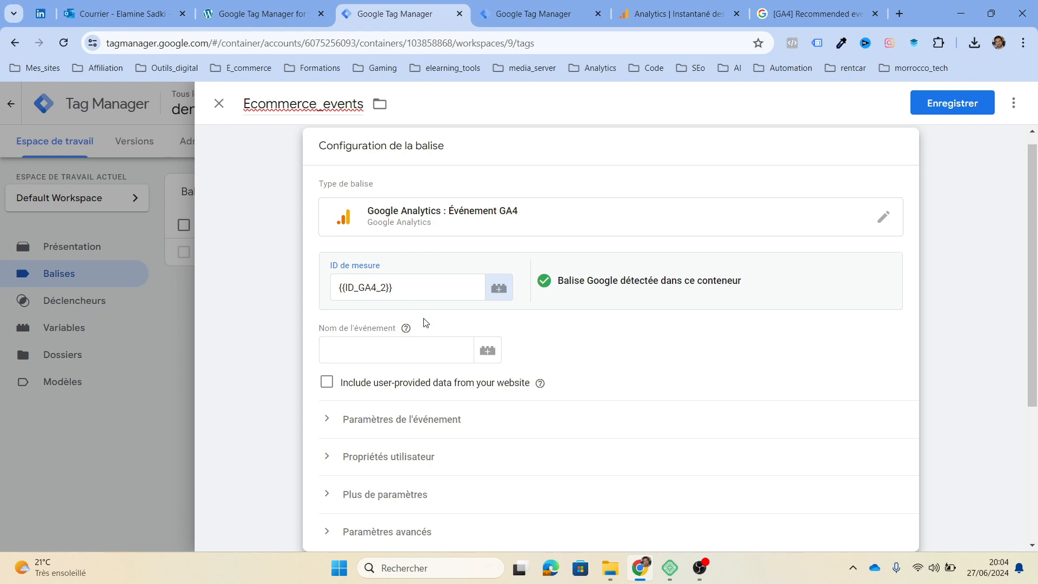
click(382, 348)
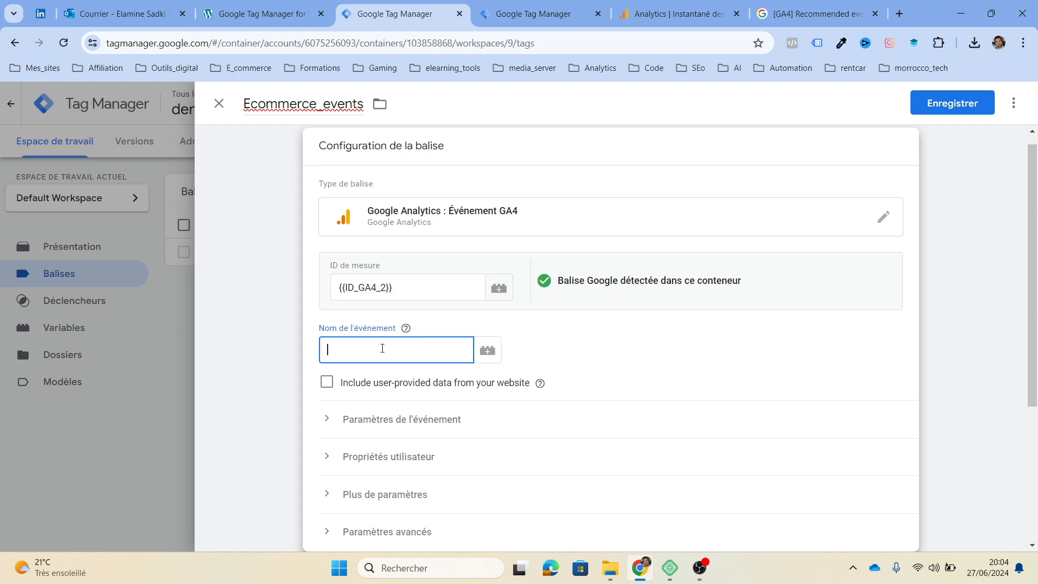
text({{)
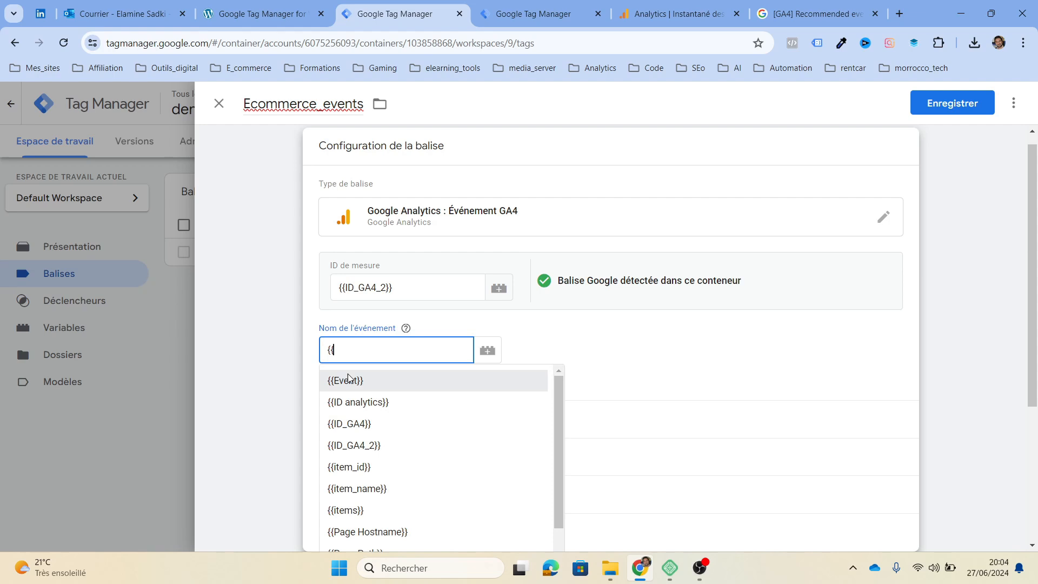
click(348, 379)
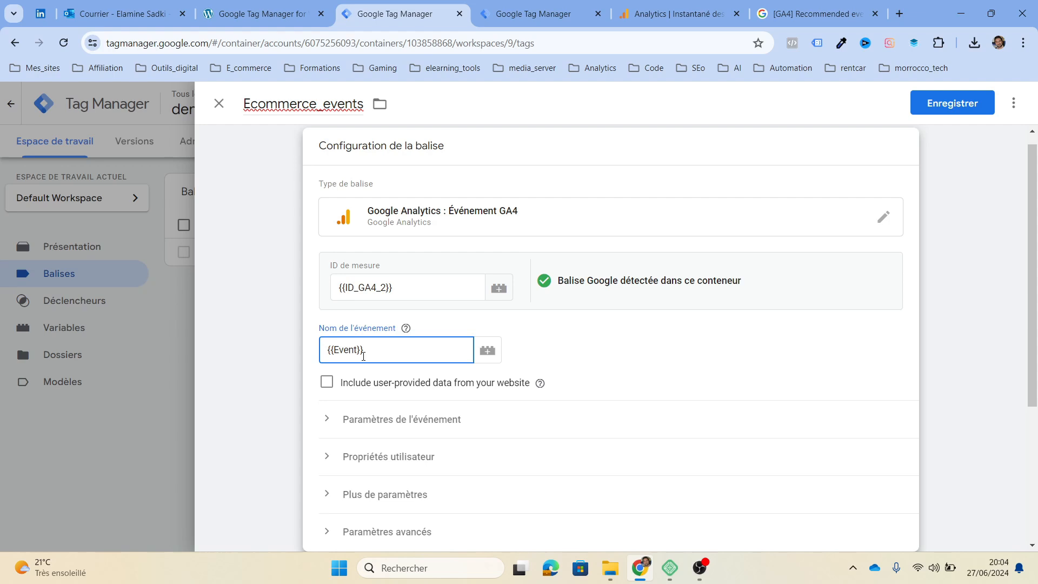
Check the WooCommerce integration settings of the Google Tag Manager for WordPress plugin and return to the Ecommerce_events tag.
click(252, 12)
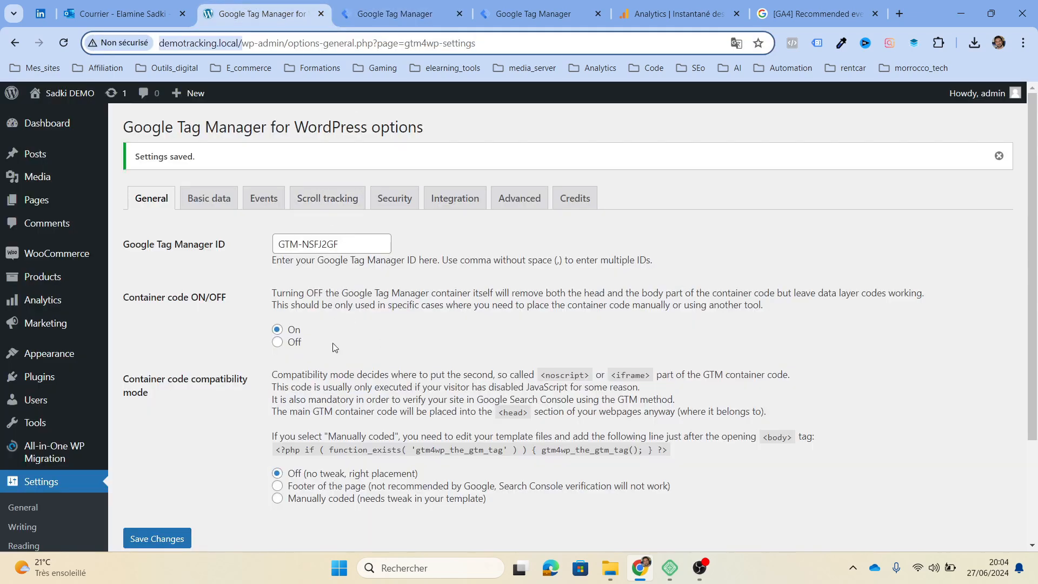
click(454, 199)
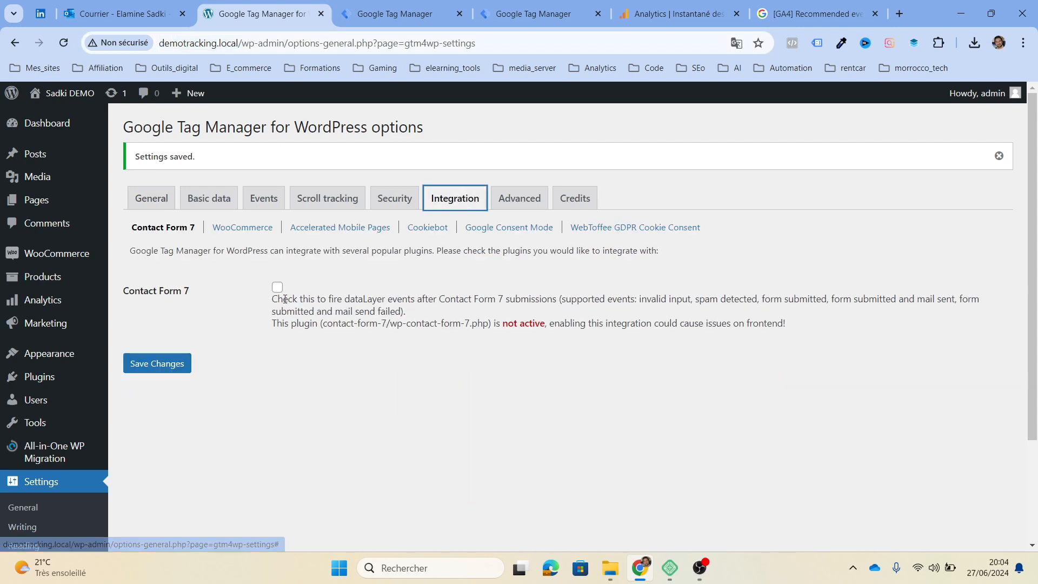
click(242, 228)
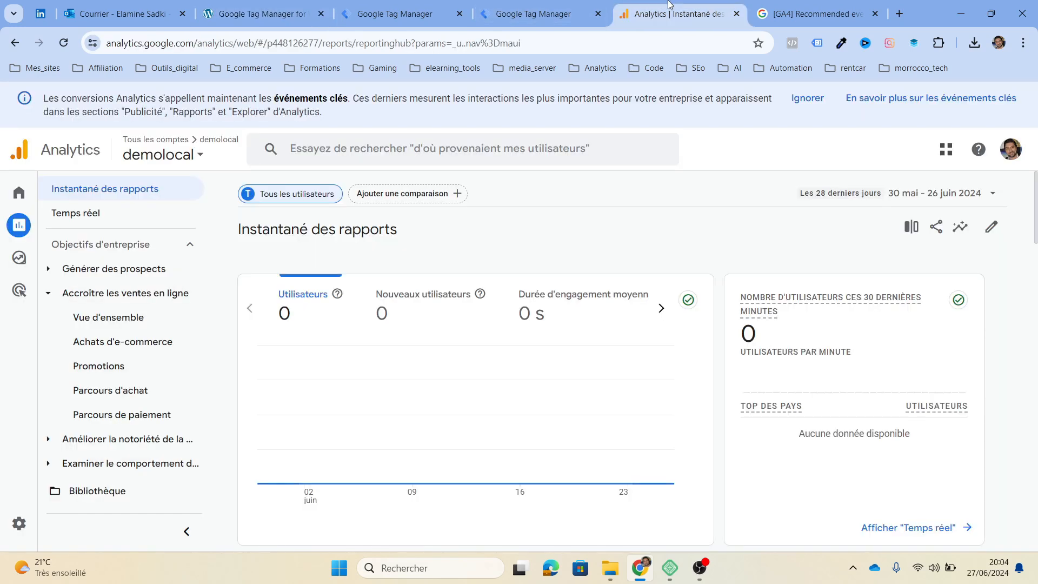
click(619, 6)
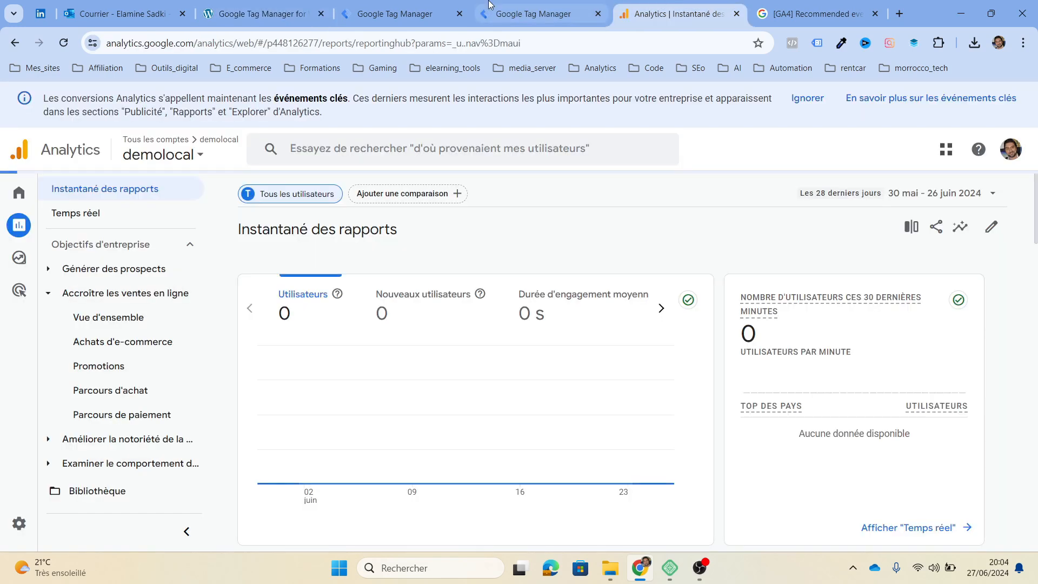
click(422, 13)
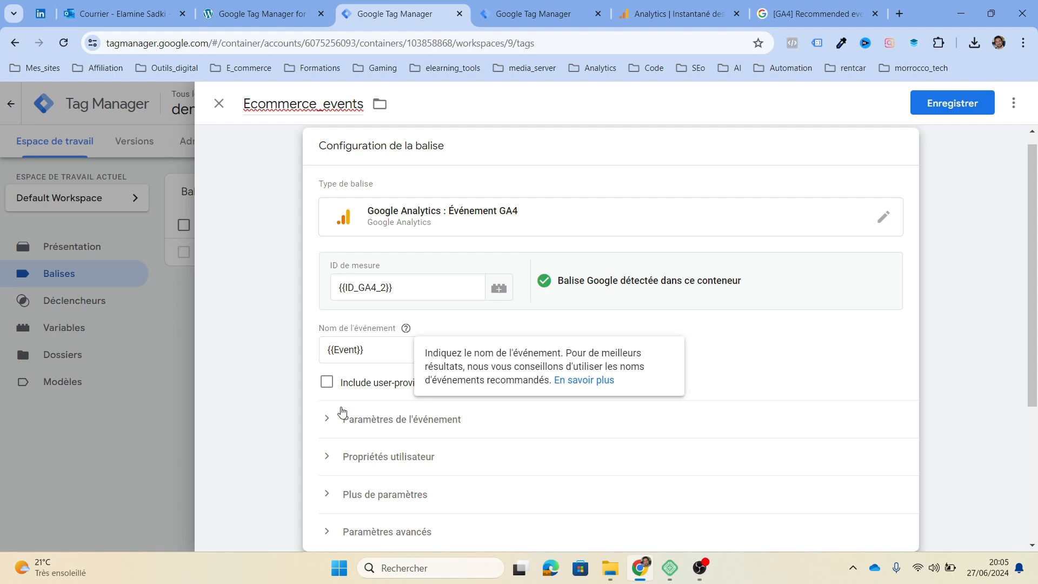
Enable "Envoyer des données d'e-commerce" in the tag's additional settings with Data Layer as the data source, and review the advanced settings.
click(326, 420)
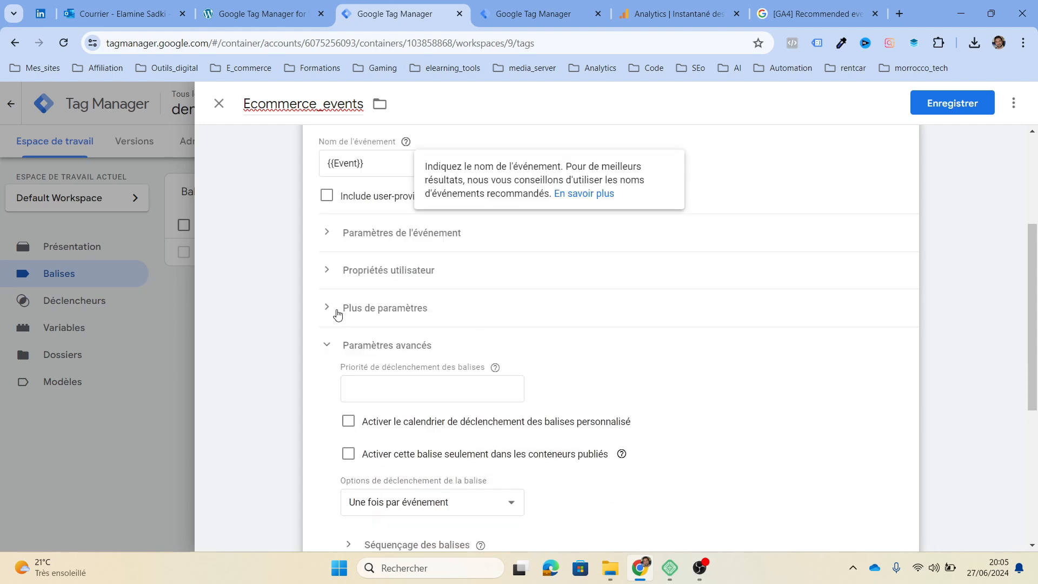
click(338, 314)
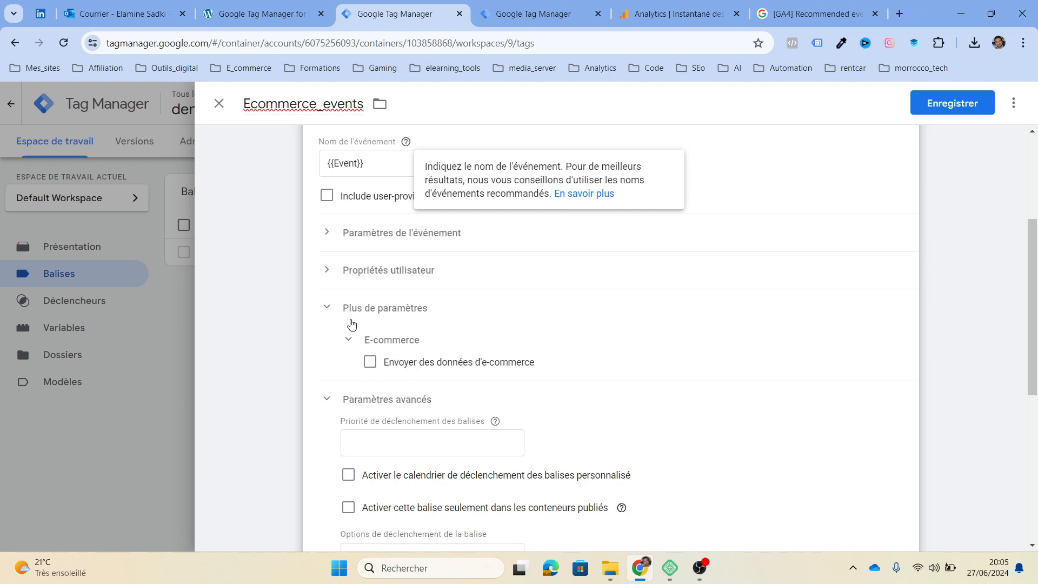
click(372, 364)
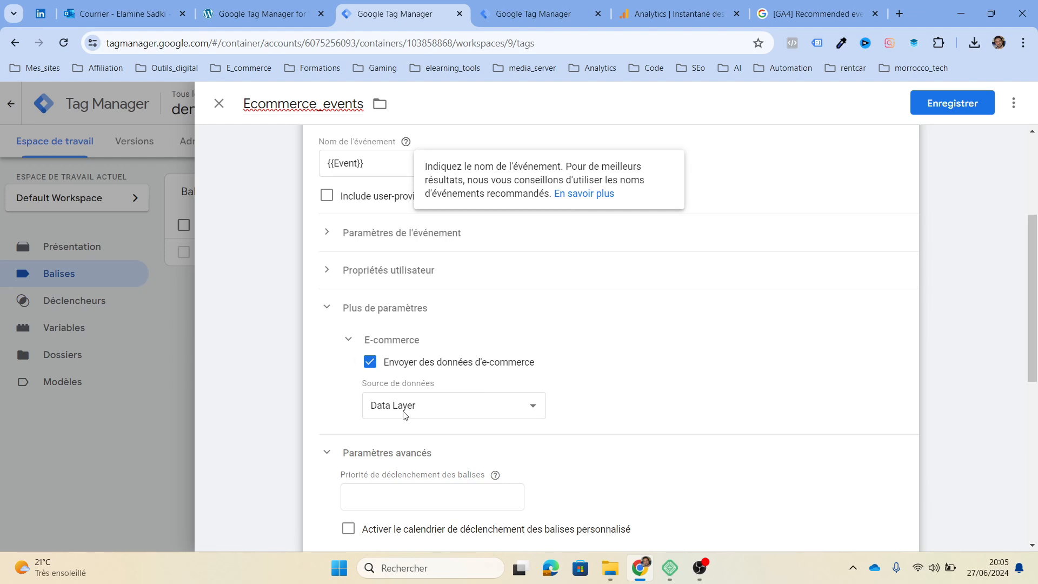
scroll(478, 395, down, 6)
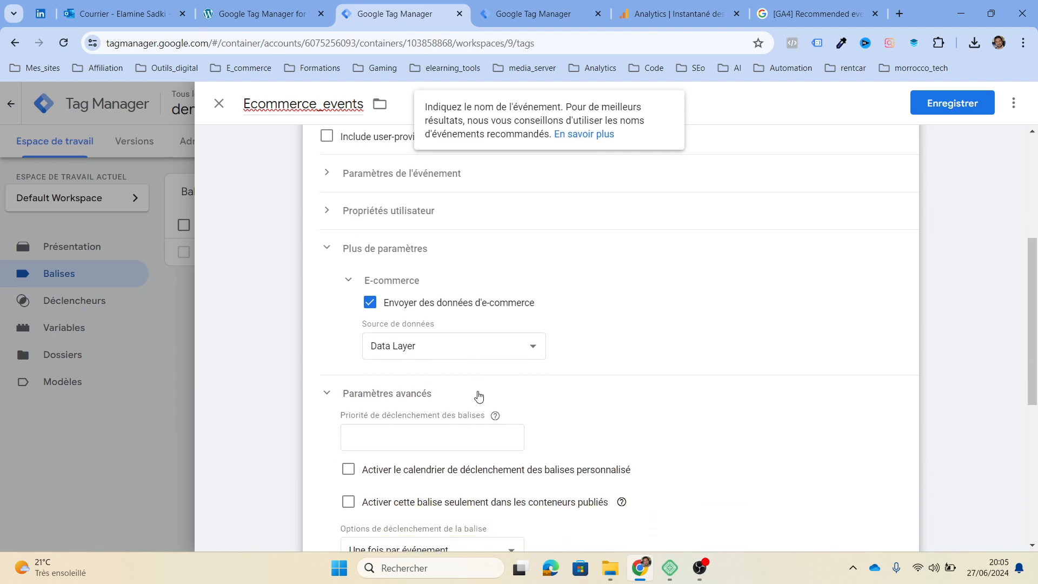
scroll(478, 395, up, 2)
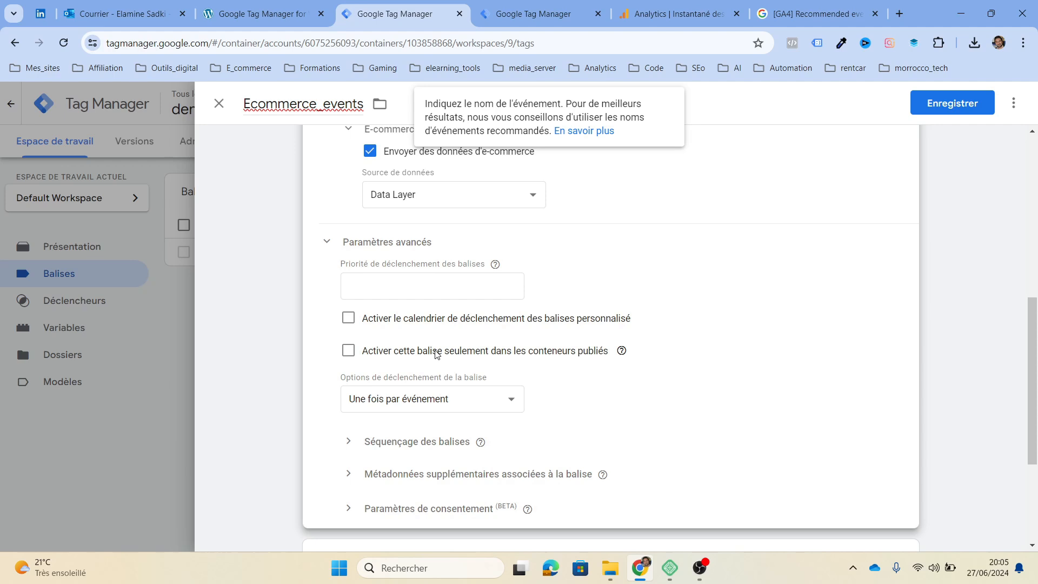
scroll(412, 339, up, 3)
scroll(413, 339, down, 2)
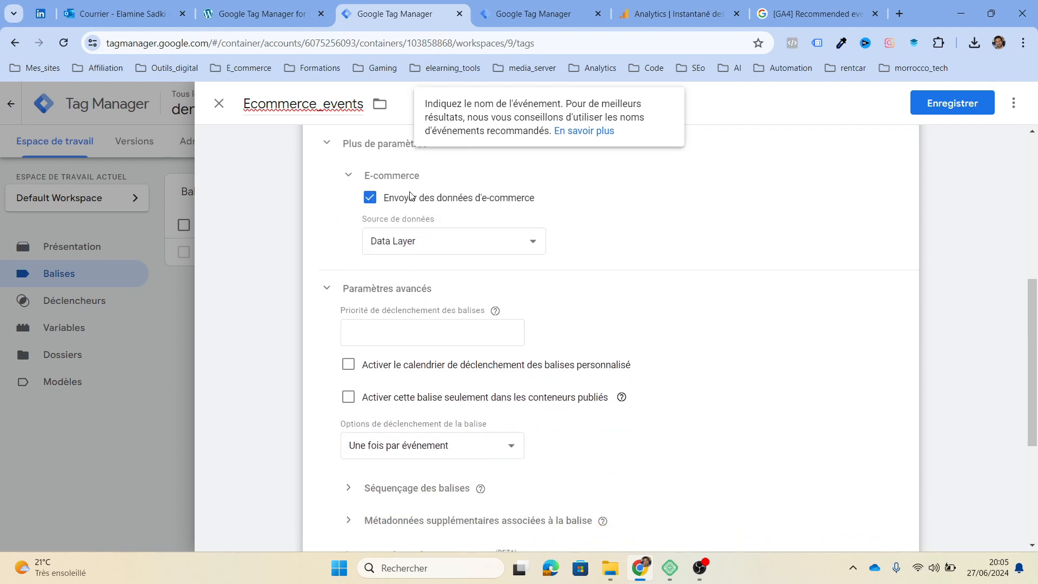
Review the tag's event parameters and the firing options in its advanced settings.
scroll(365, 286, up, 2)
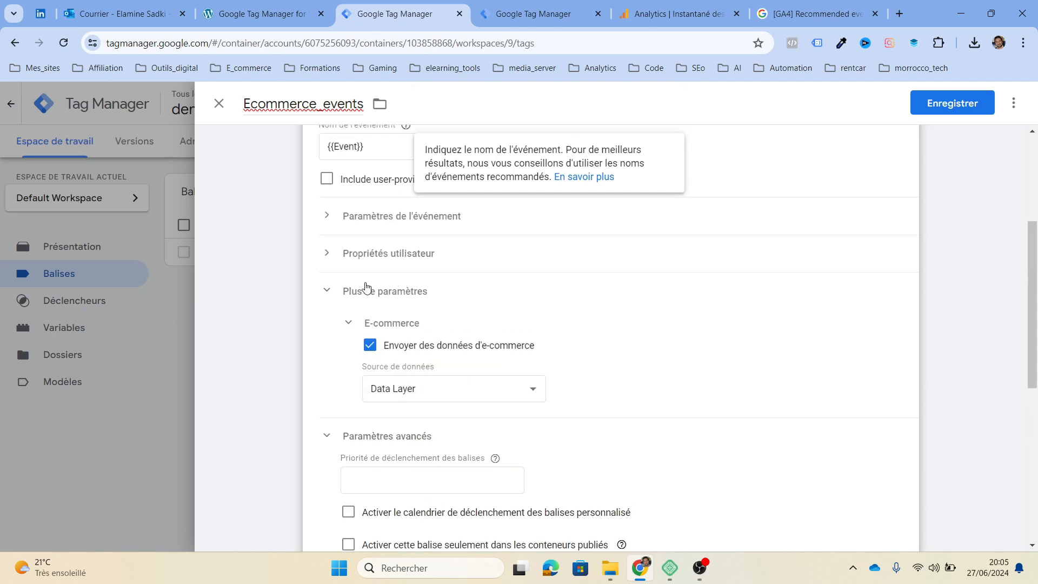
click(330, 293)
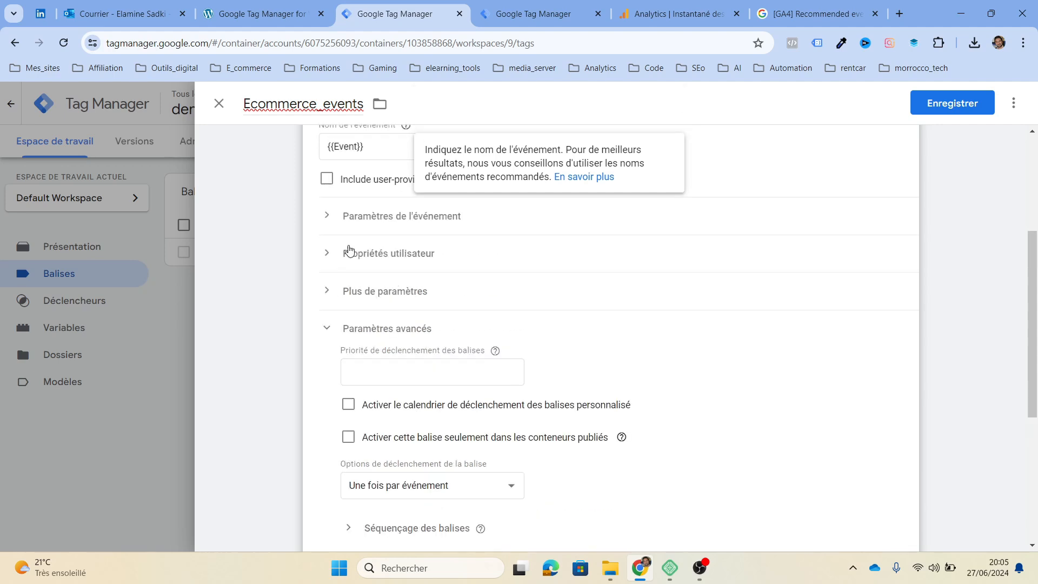
click(327, 217)
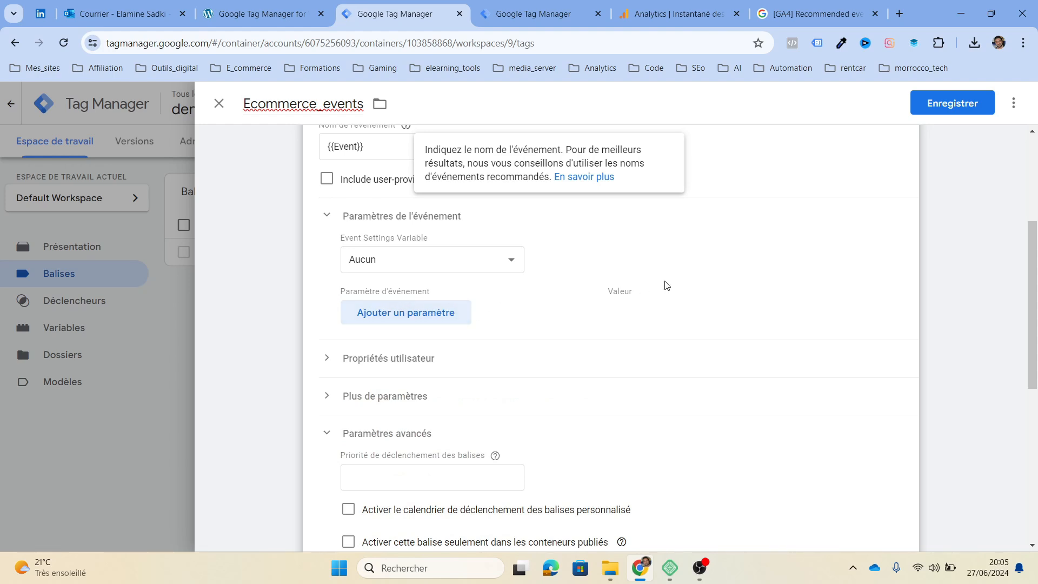
click(327, 217)
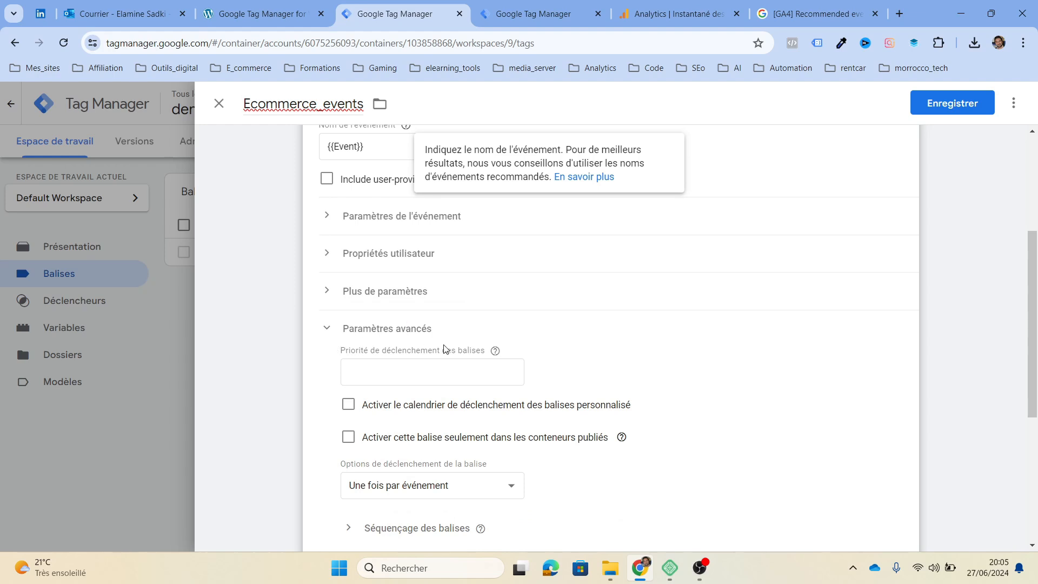
click(324, 329)
click(331, 328)
click(461, 491)
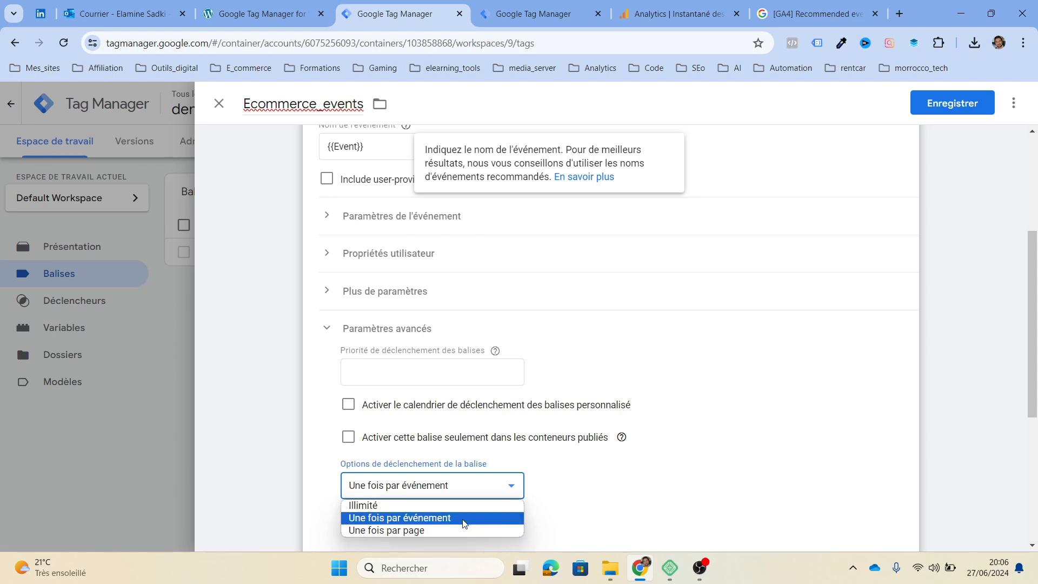
click(619, 500)
Create a new trigger for the Ecommerce_events tag and name it Event_ecommerce.
scroll(616, 498, down, 5)
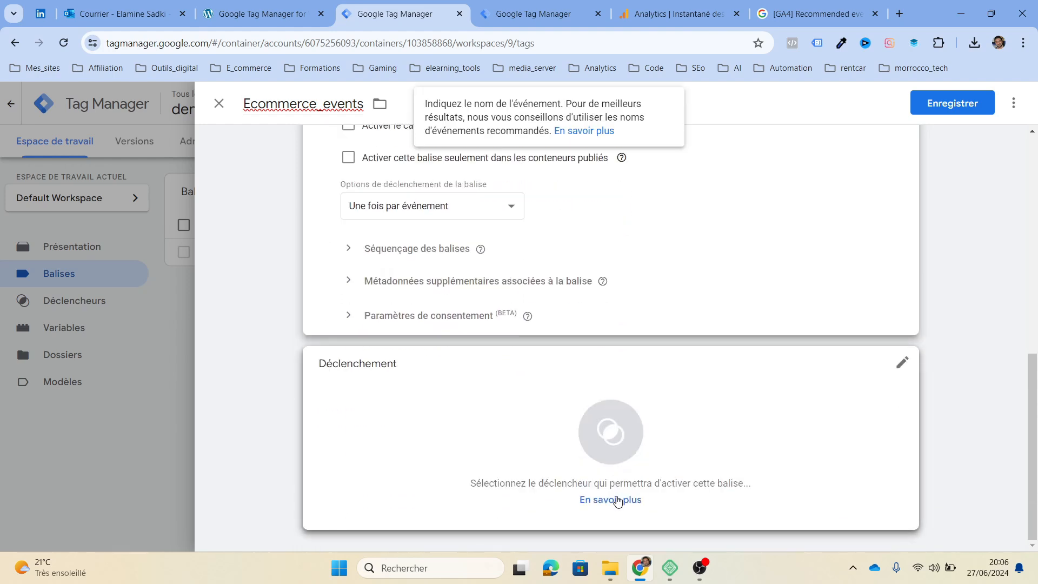
click(607, 444)
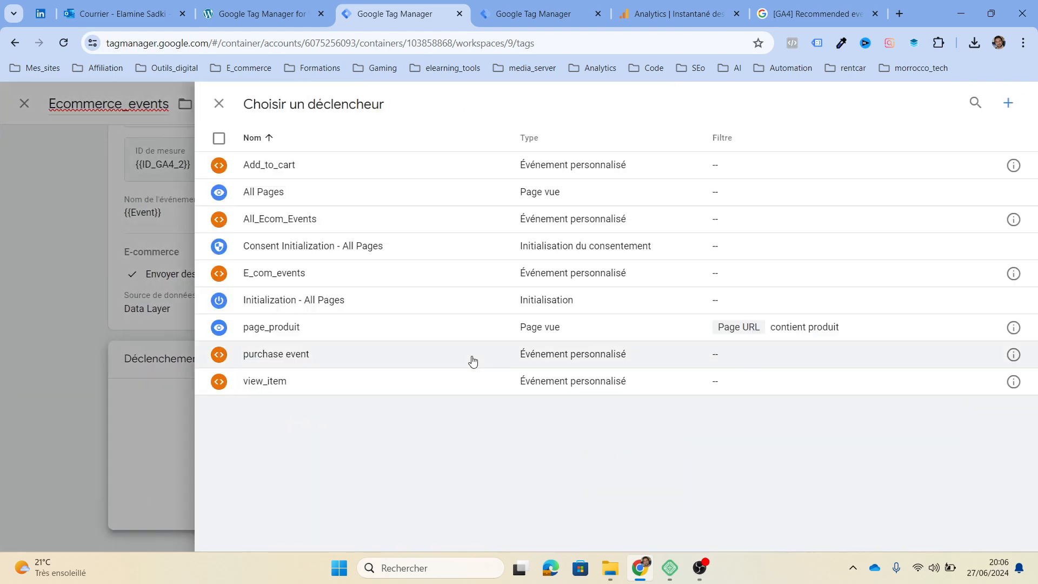
click(1008, 103)
click(347, 108)
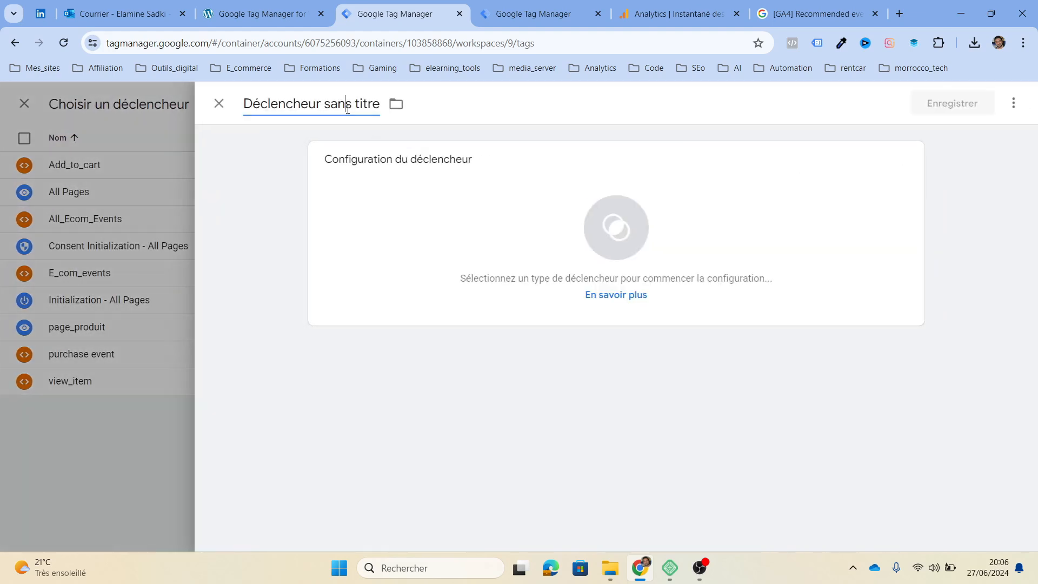
key(ctrl+a)
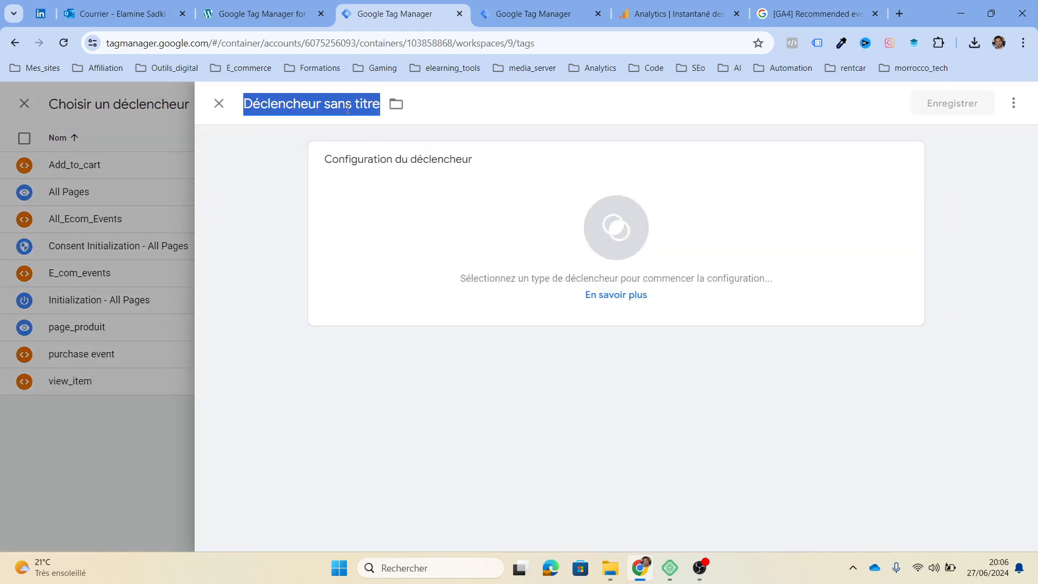
text(Event_ecommerce)
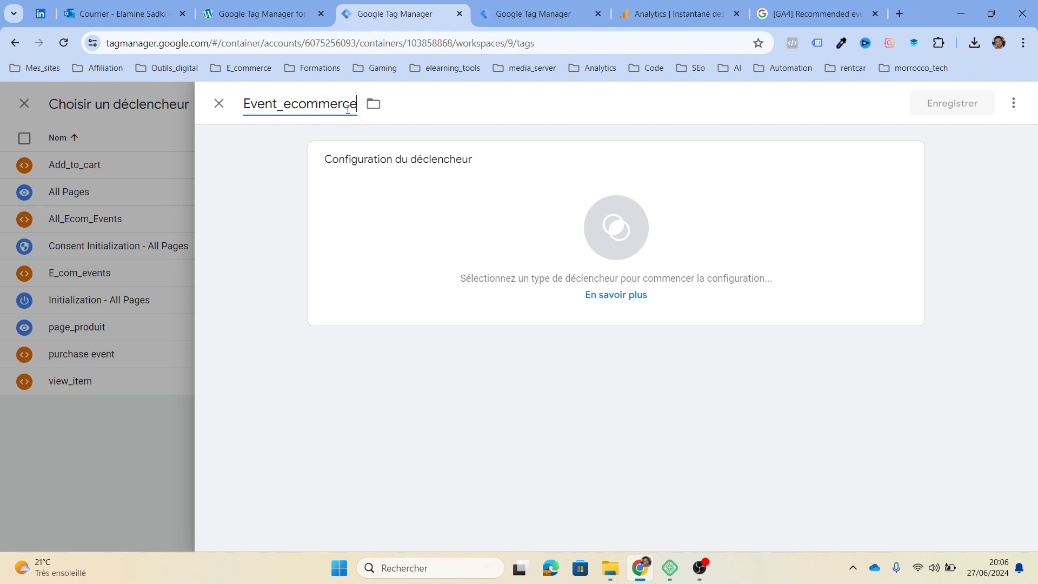
Set the trigger type to "Événement personnalisé" and the event name to the suggested select_item|add_to_cart|begin_checkout|purchase.
click(615, 227)
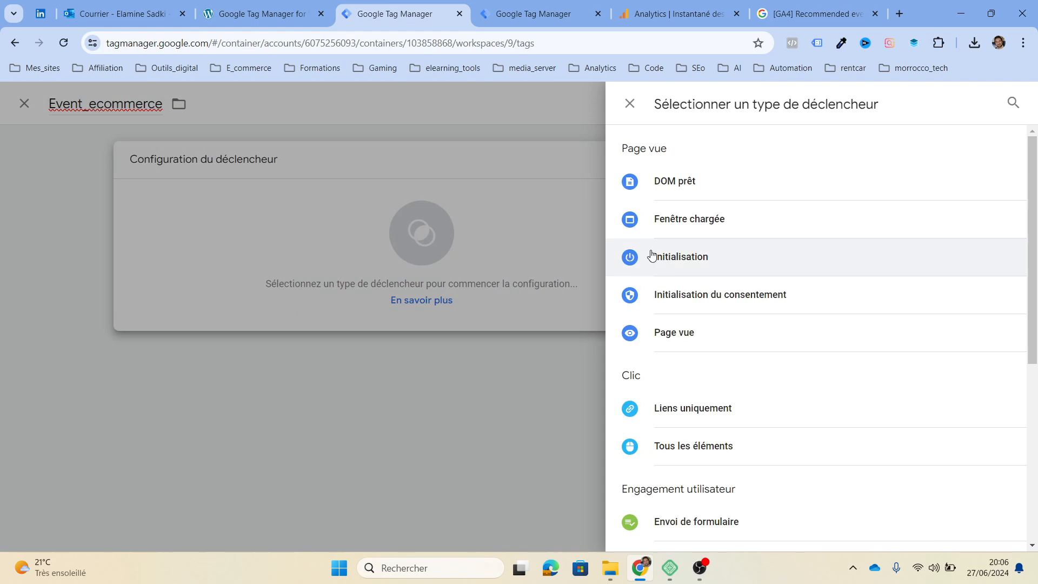
scroll(755, 317, down, 6)
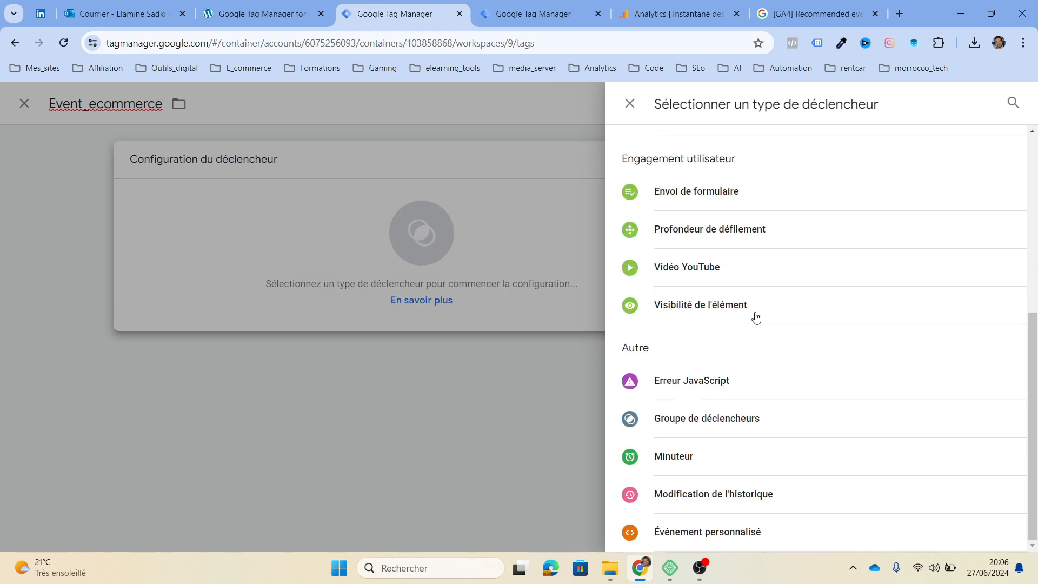
click(697, 532)
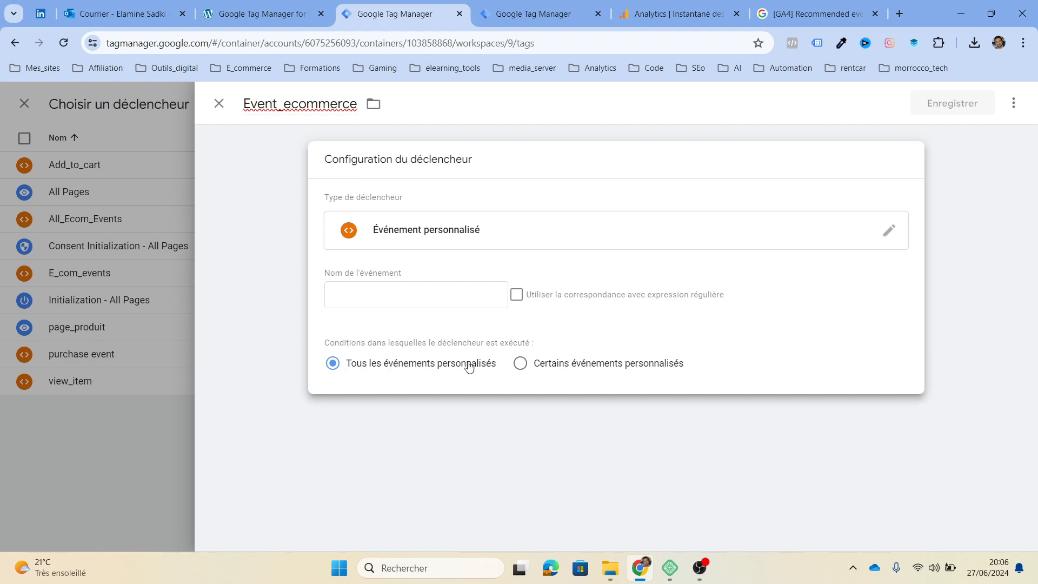
click(401, 307)
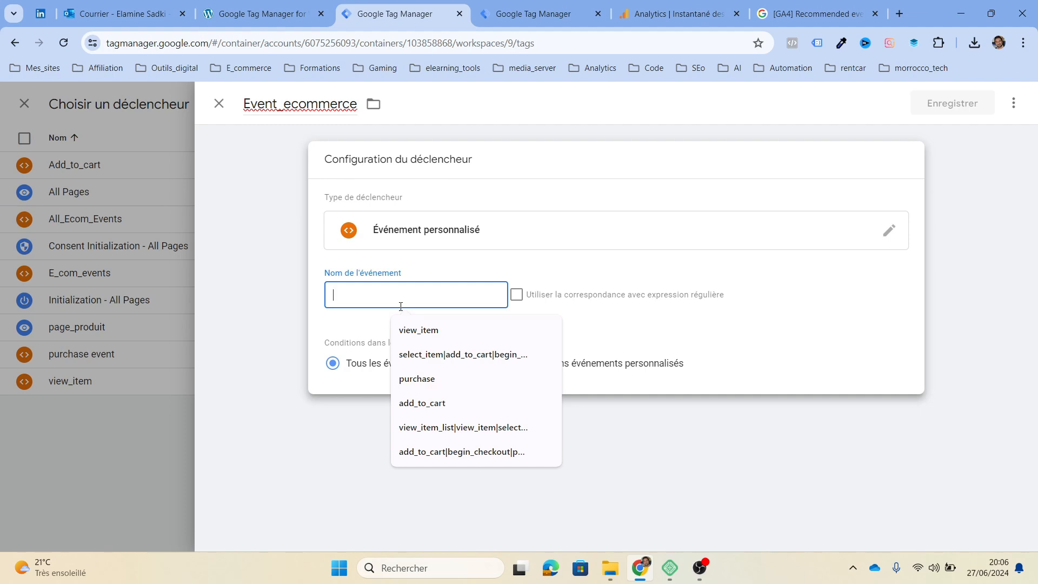
click(438, 356)
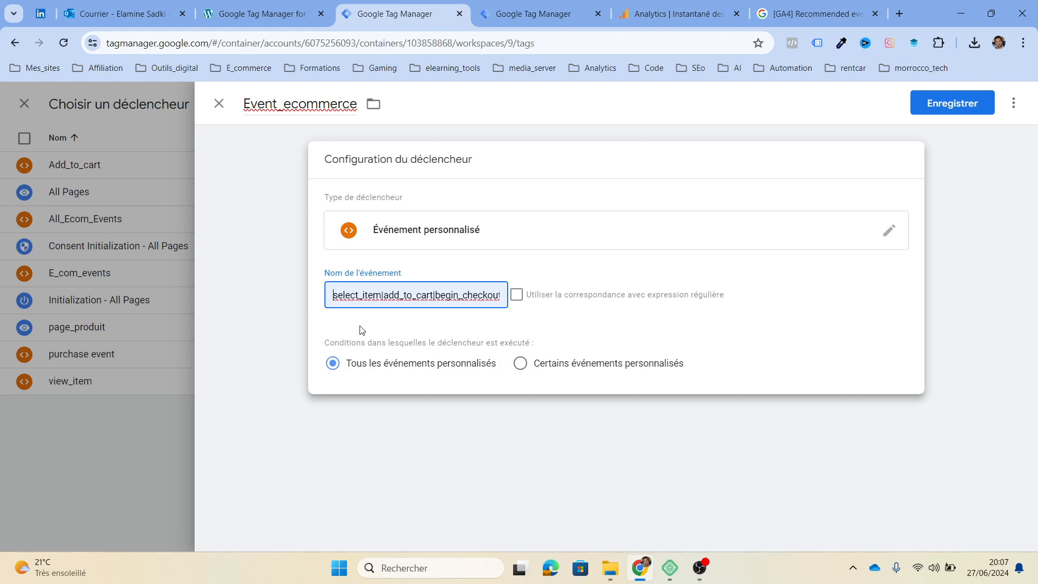
Try to insert view_item before select_item in the trigger's event name and check the whole expression.
text(`)
key(BackSpace)
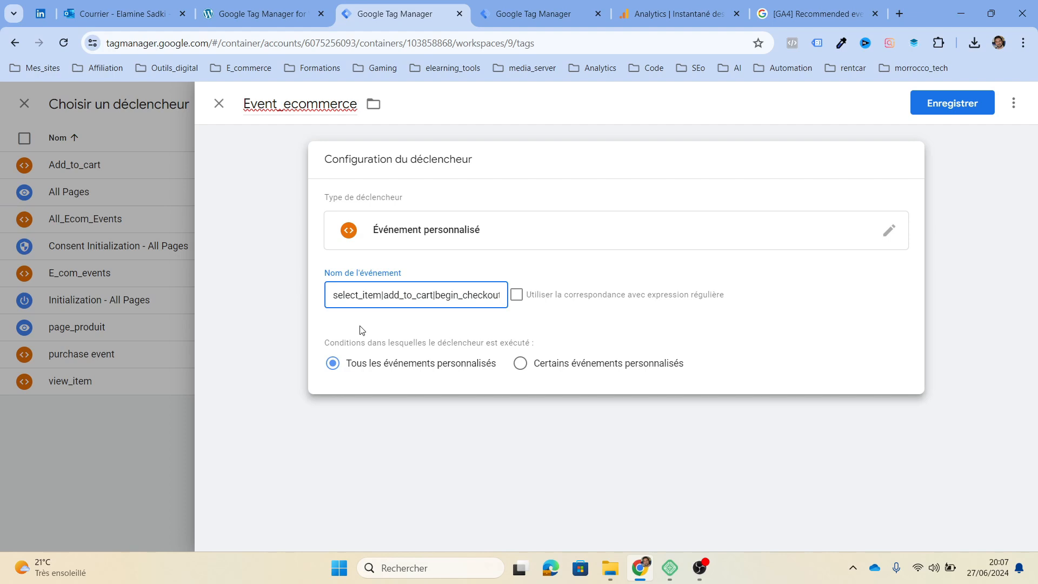
drag(333, 297, 398, 359)
click(333, 295)
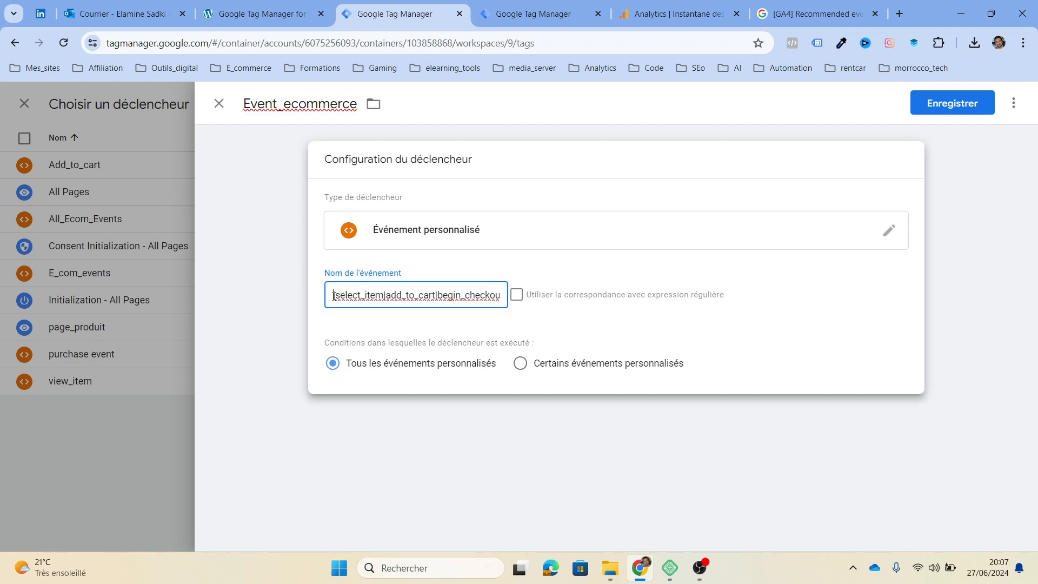
text(wie)
key(BackSpace)
key(BackSpace)
key(BackSpace)
text(view)
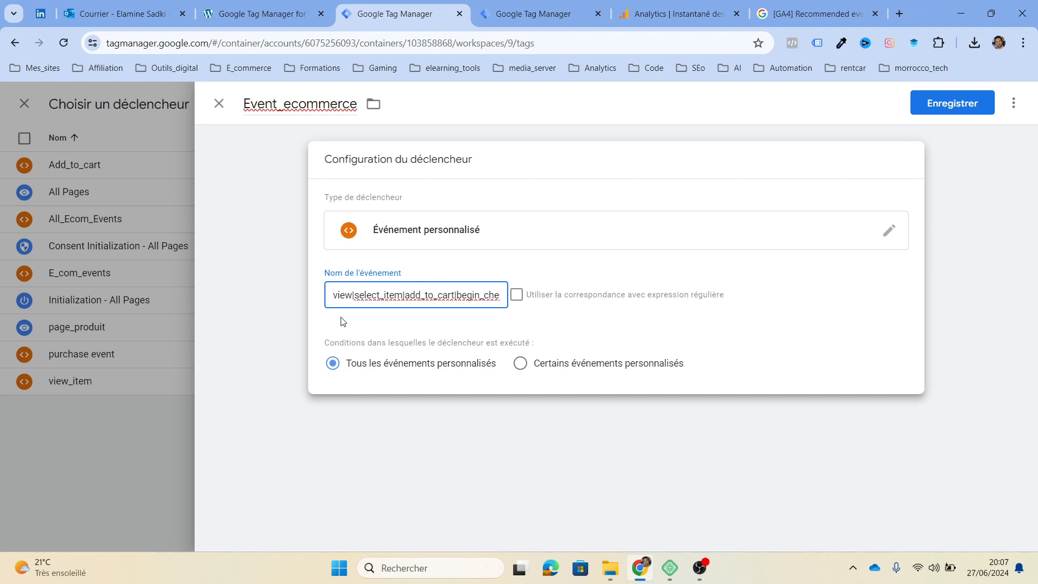
text(_item)
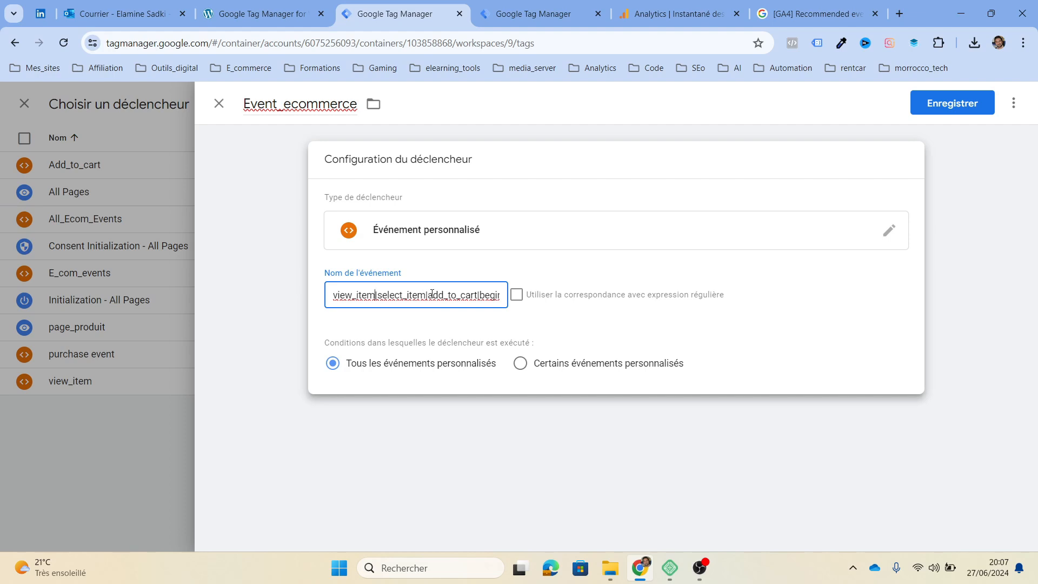
scroll(459, 293, right, 1)
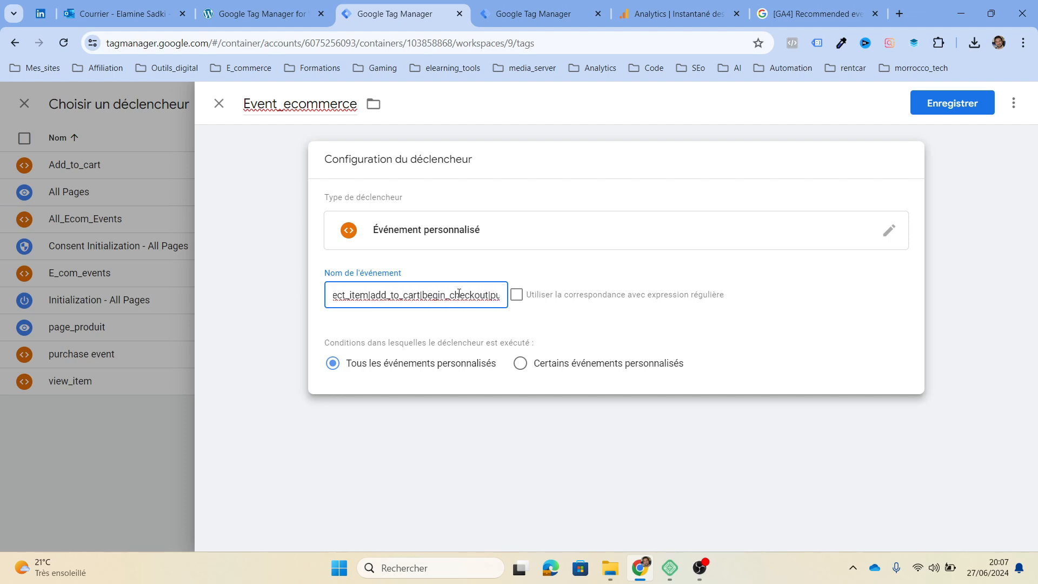
scroll(454, 301, right, 1)
scroll(459, 299, left, 2)
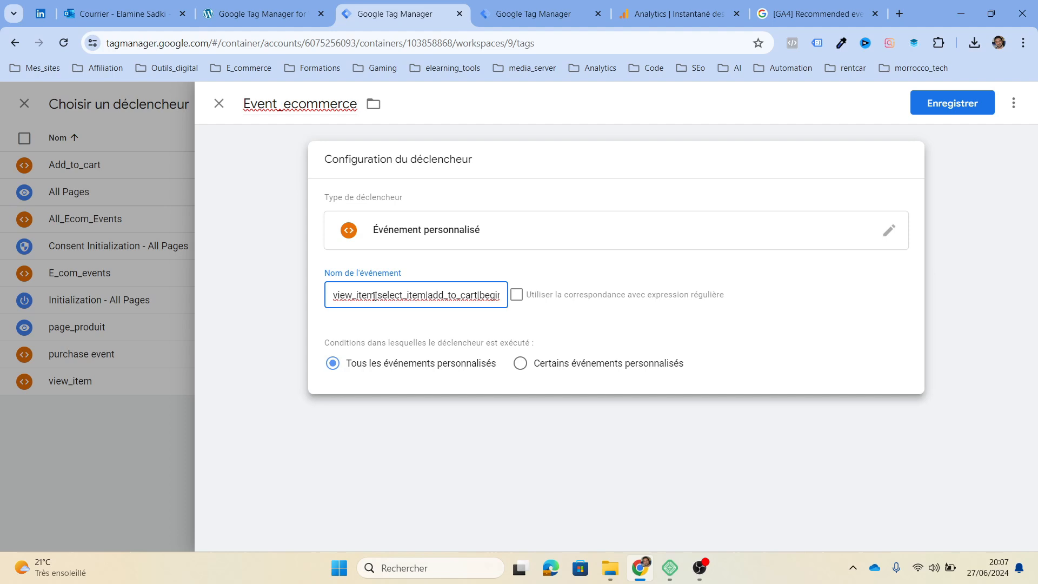
Move view_item after select_item so the event name reads select_item|view_item|add_to_cart|begin_checkout|purchase.
drag(375, 294, 326, 301)
key(BackSpace)
key(Delete)
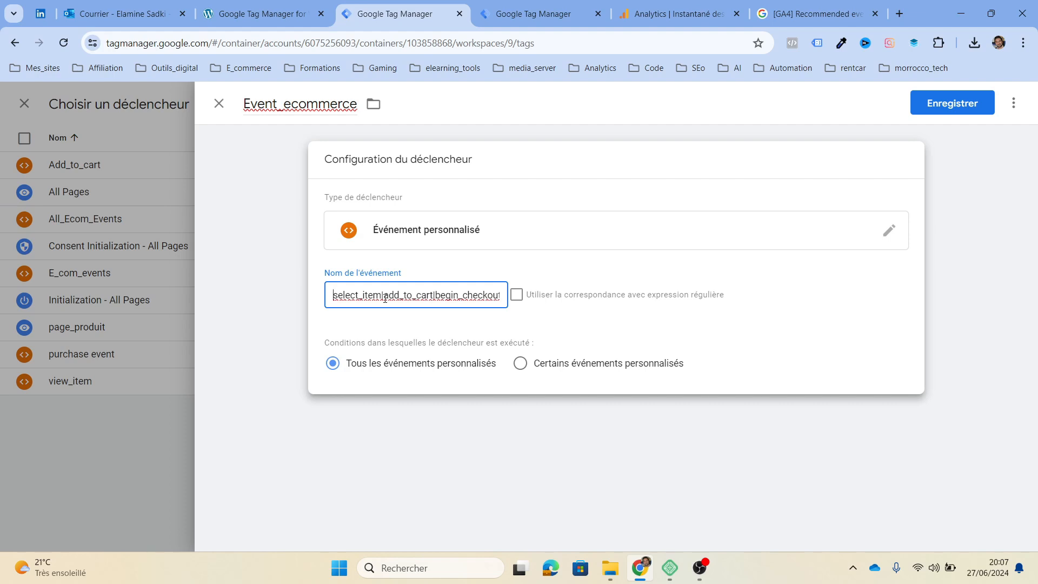
text(view_item|)
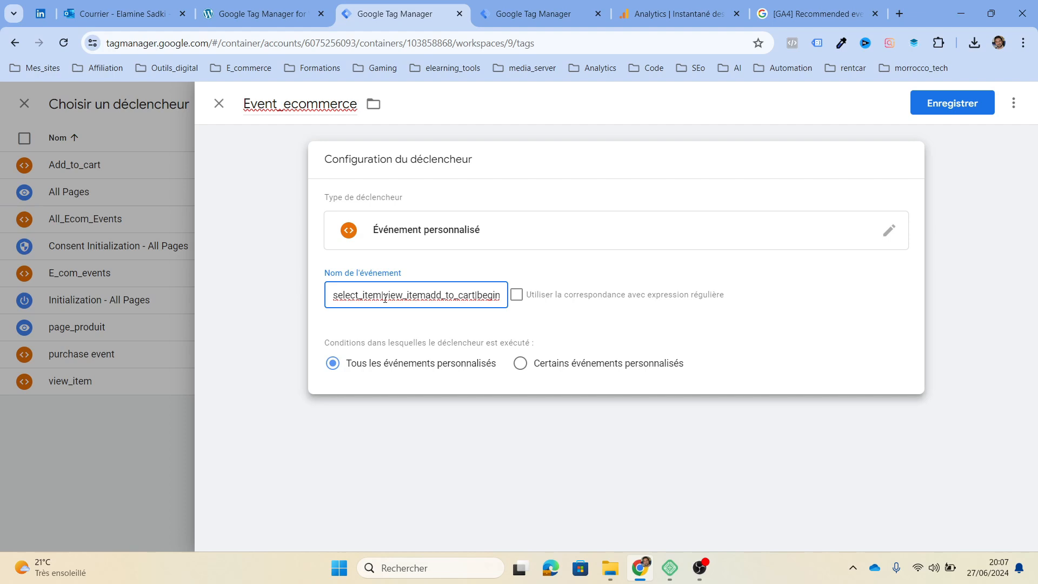
text(|)
scroll(480, 294, right, 2)
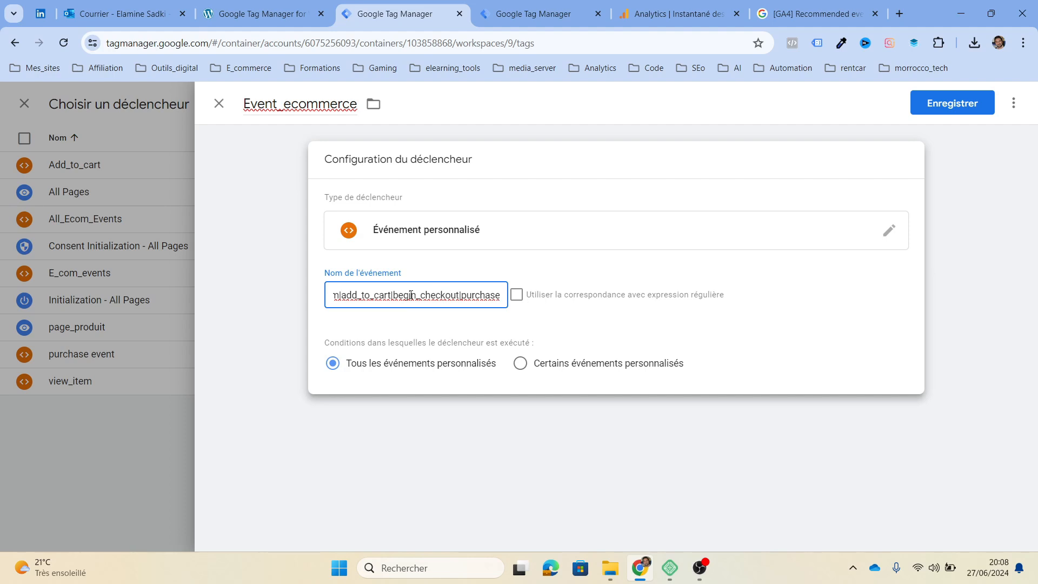
scroll(364, 295, left, 2)
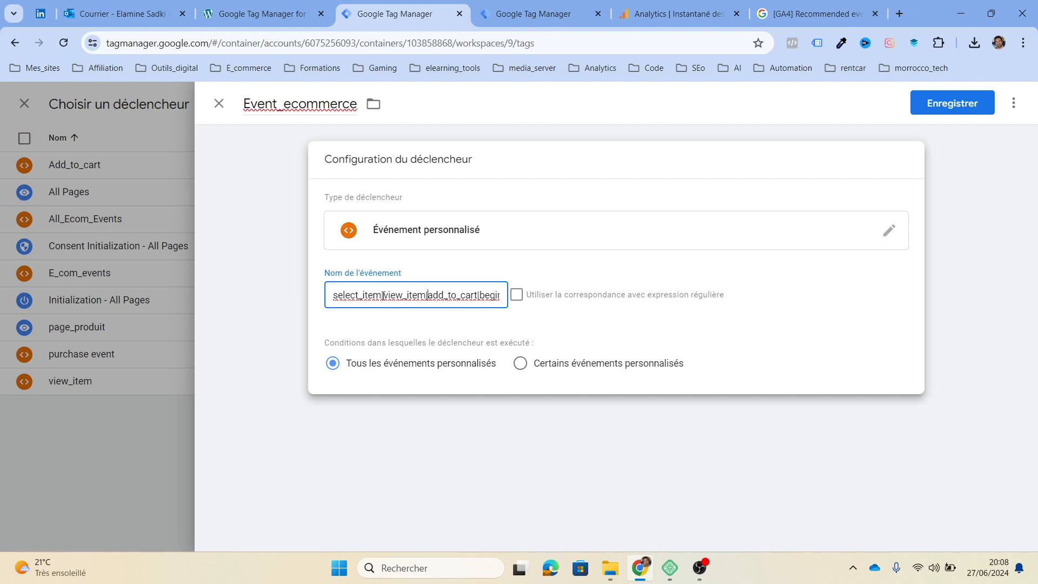
Enable "Utiliser la correspondance avec expression régulière" for the event name, and save the trigger and the Ecommerce_events tag.
click(517, 295)
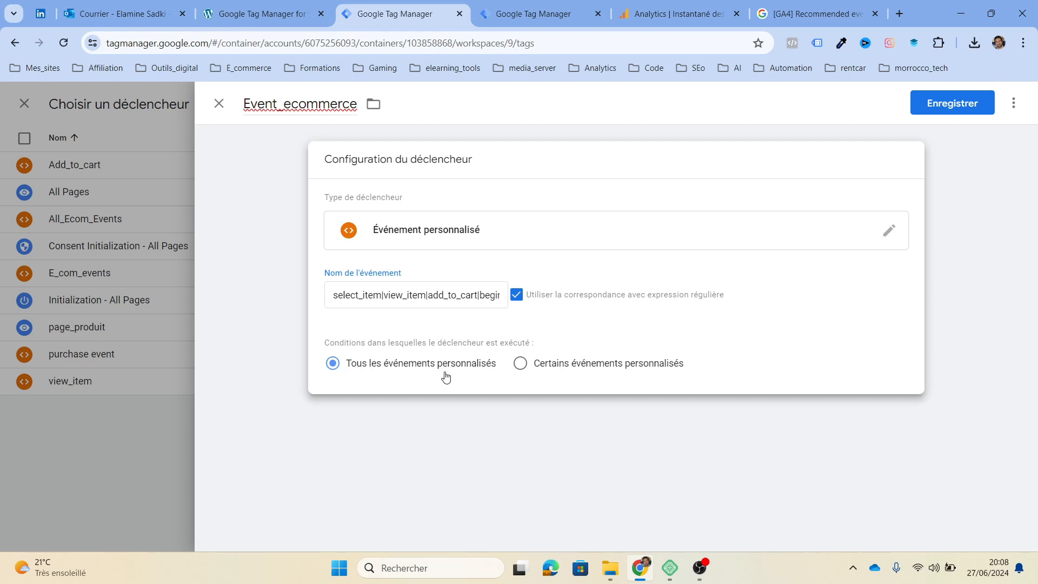
click(952, 104)
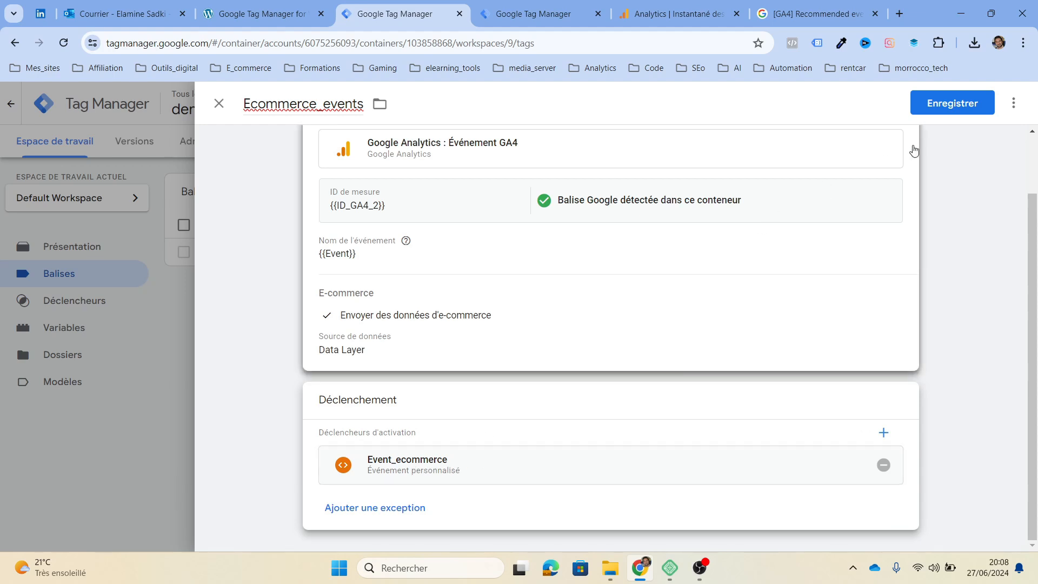
click(957, 115)
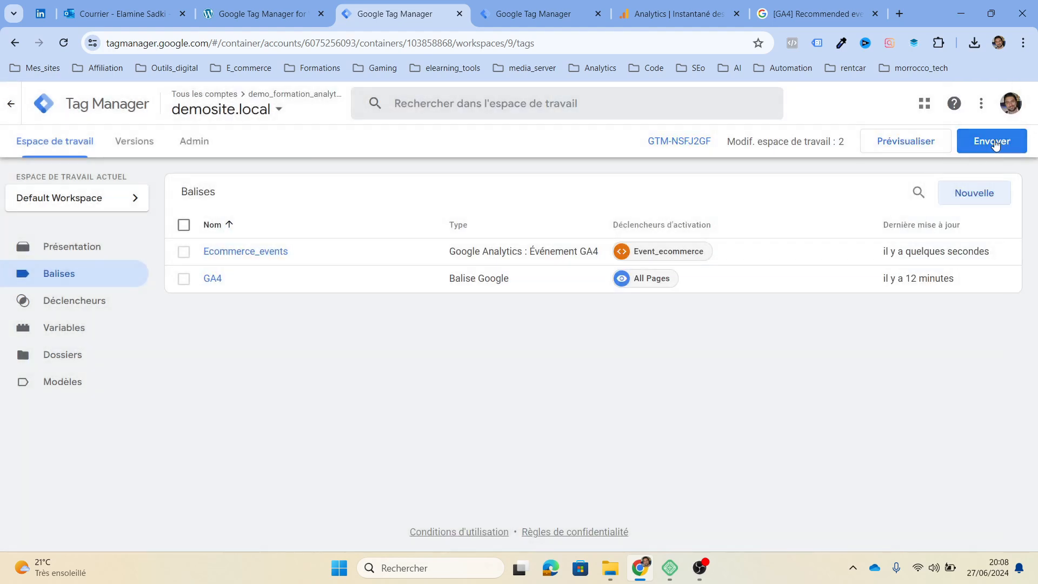
Publish the workspace changes as a version named V_ecommerce2.
click(995, 143)
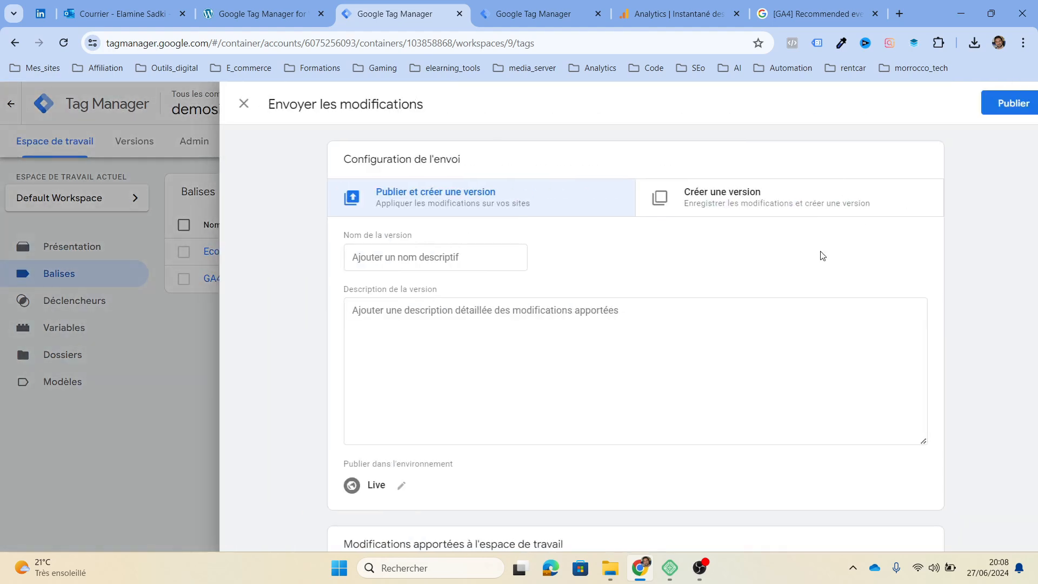
click(386, 250)
text(V)
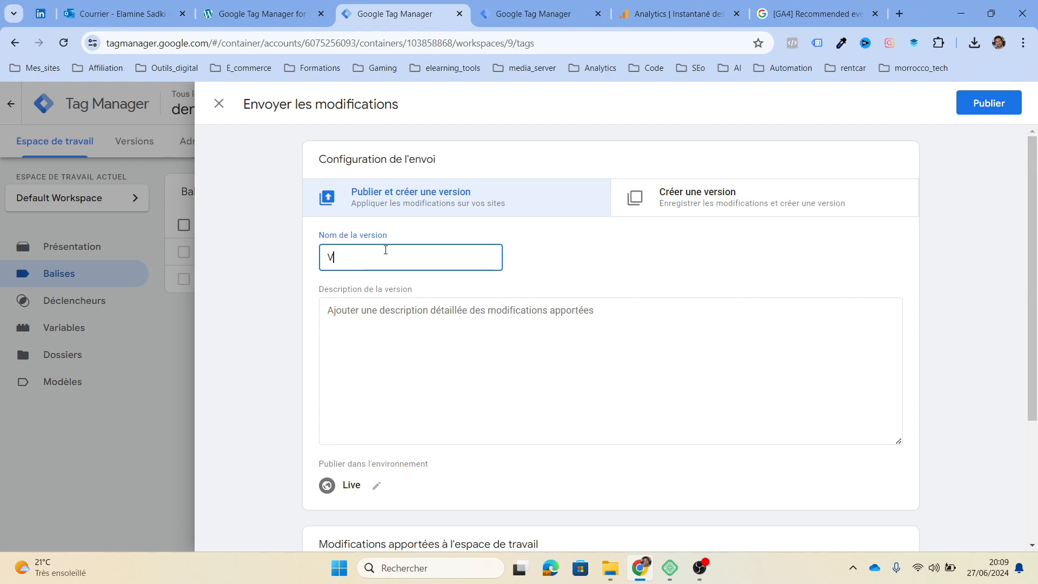
text(_ecommerce2)
click(979, 102)
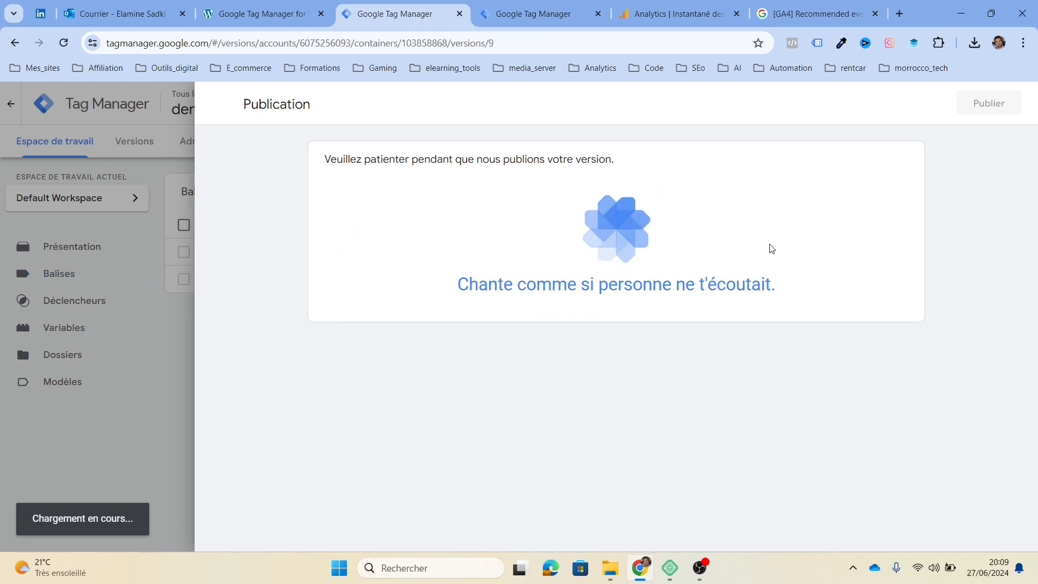
click(218, 103)
click(72, 151)
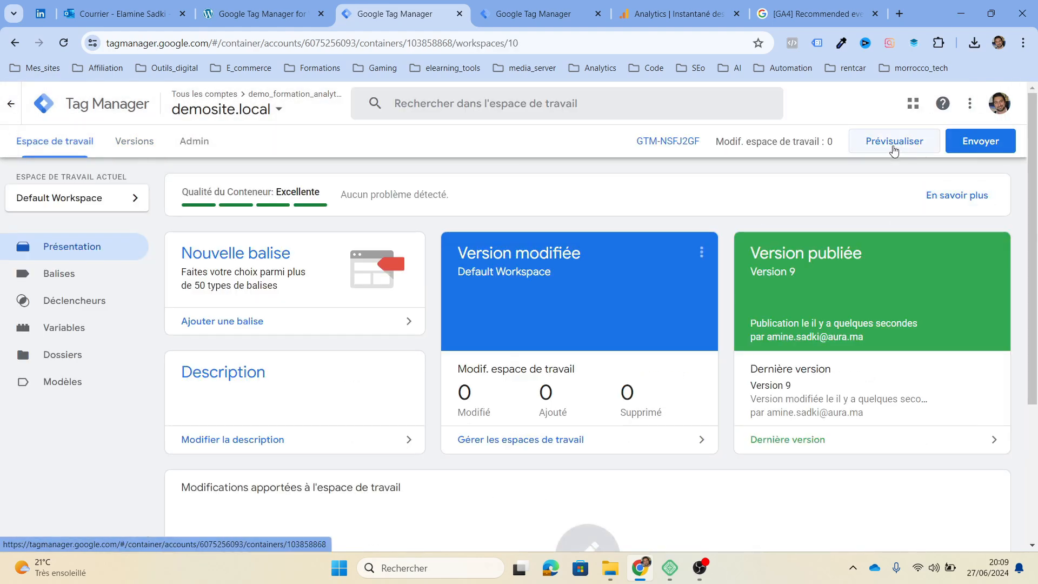
click(894, 147)
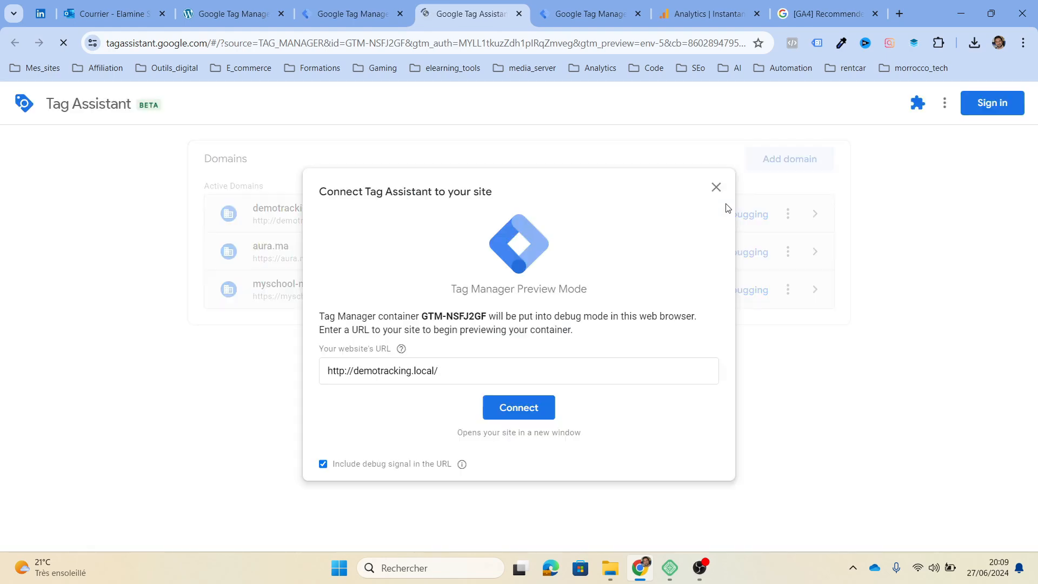
click(512, 410)
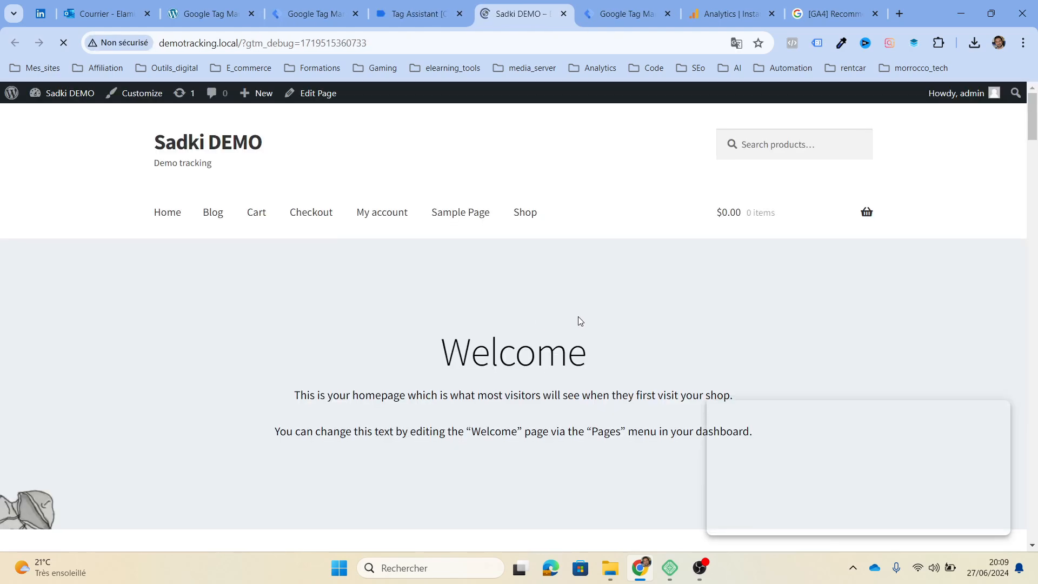
scroll(580, 321, down, 10)
scroll(579, 321, down, 3)
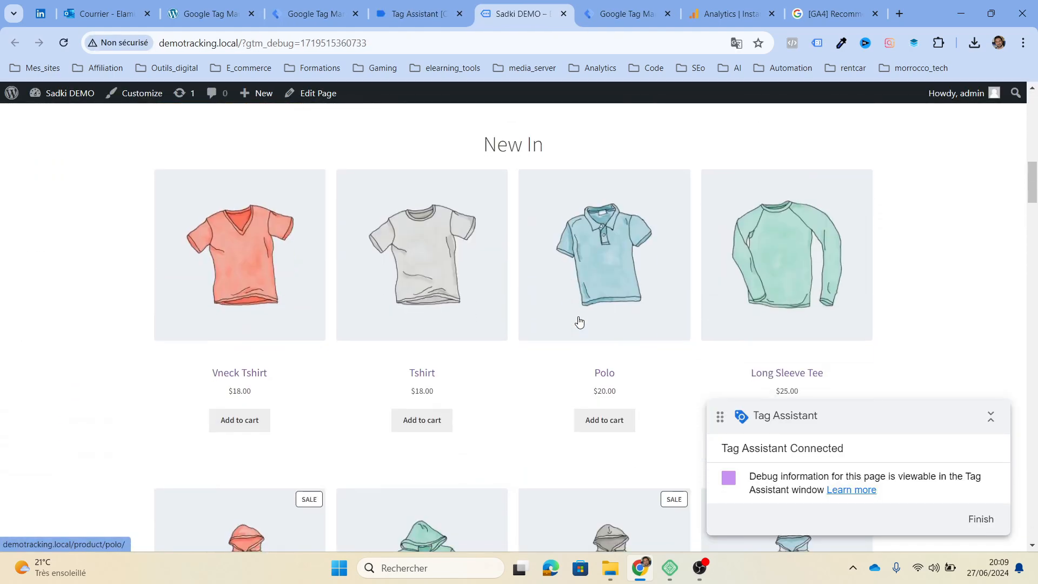
Open the Tshirt product page on the shop, and review the events it triggers in Tag Assistant.
click(448, 267)
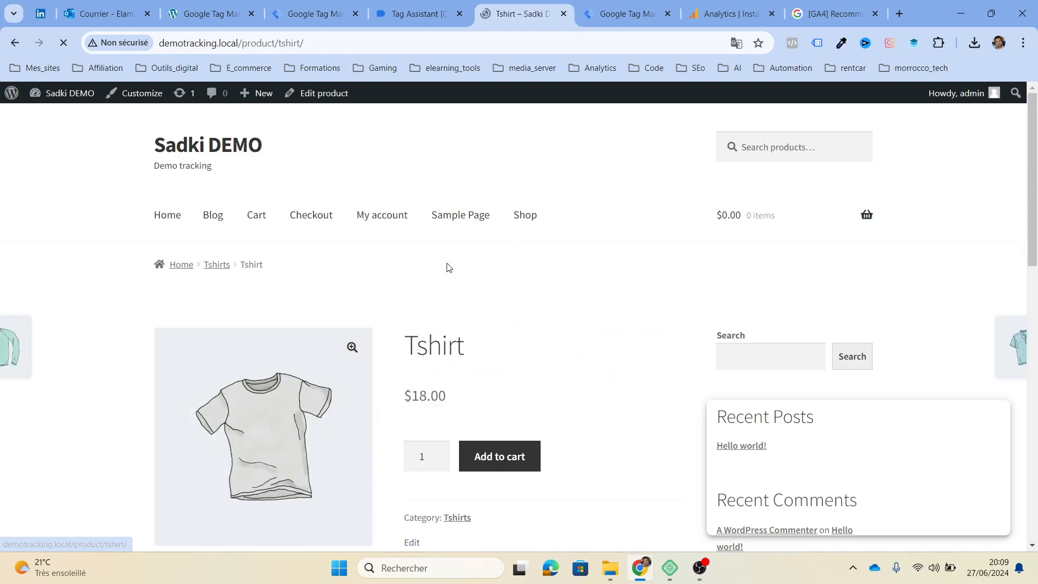
click(385, 8)
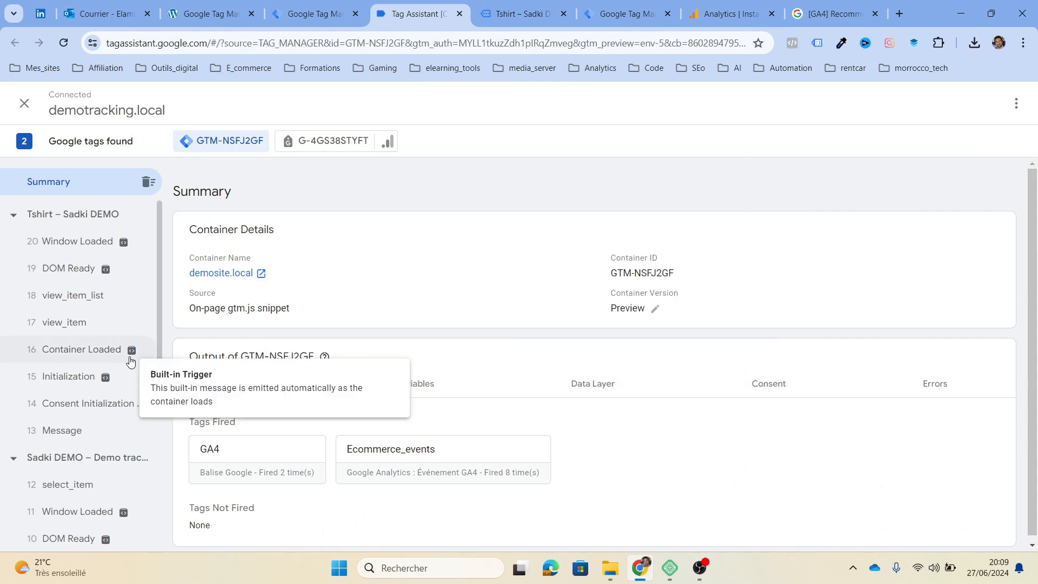
scroll(82, 393, down, 1)
scroll(82, 393, down, 4)
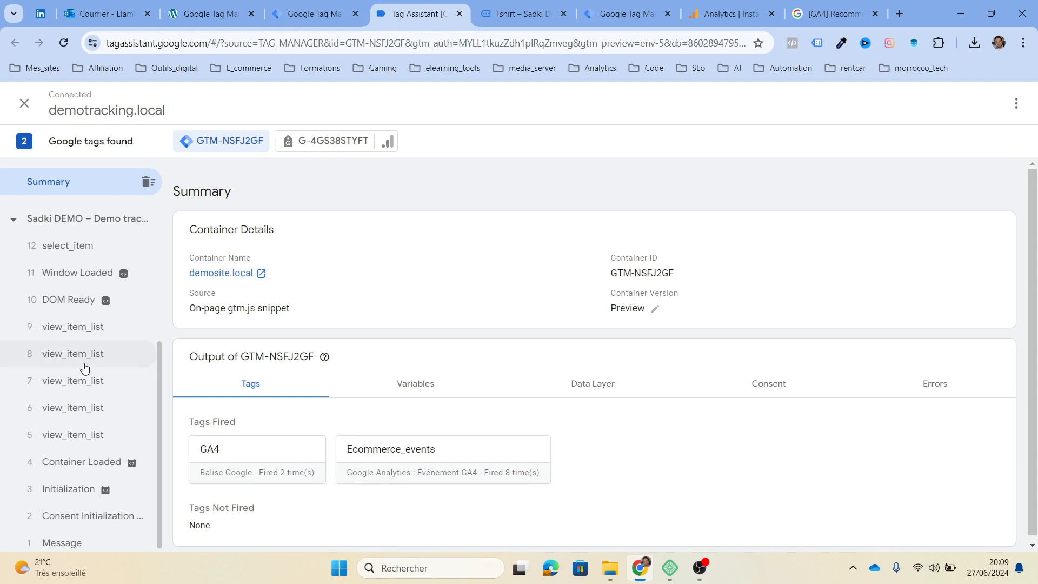
scroll(87, 363, up, 1)
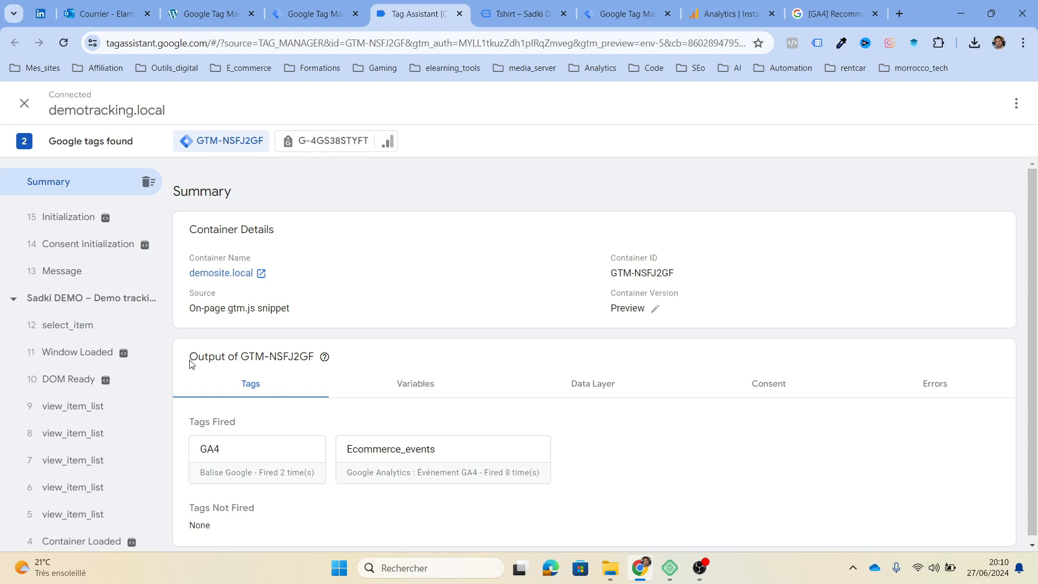
Examine the select_item event's full data layer push and the tags fired on it.
click(90, 325)
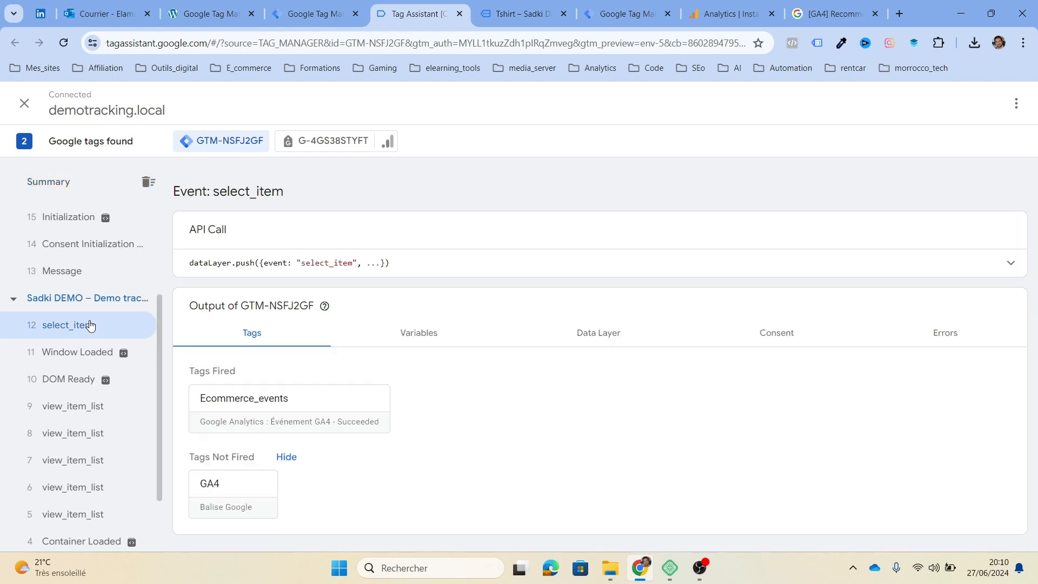
click(477, 271)
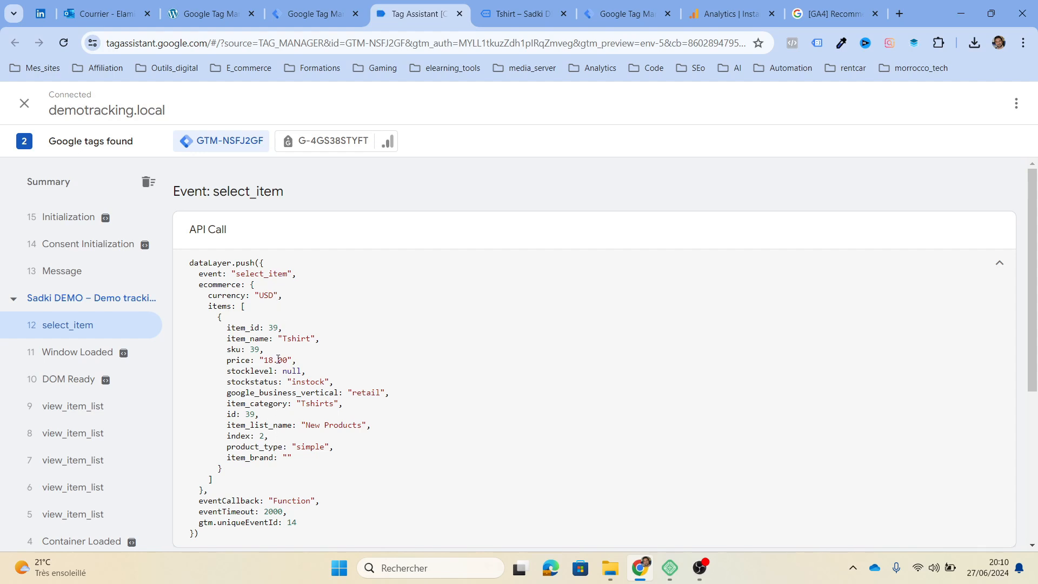
scroll(284, 401, down, 1)
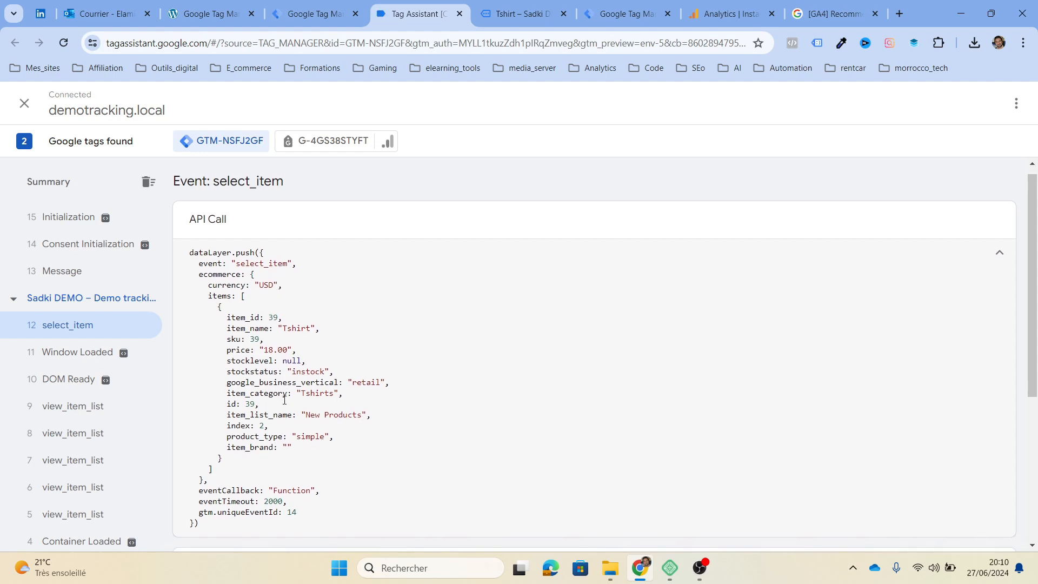
scroll(284, 400, down, 2)
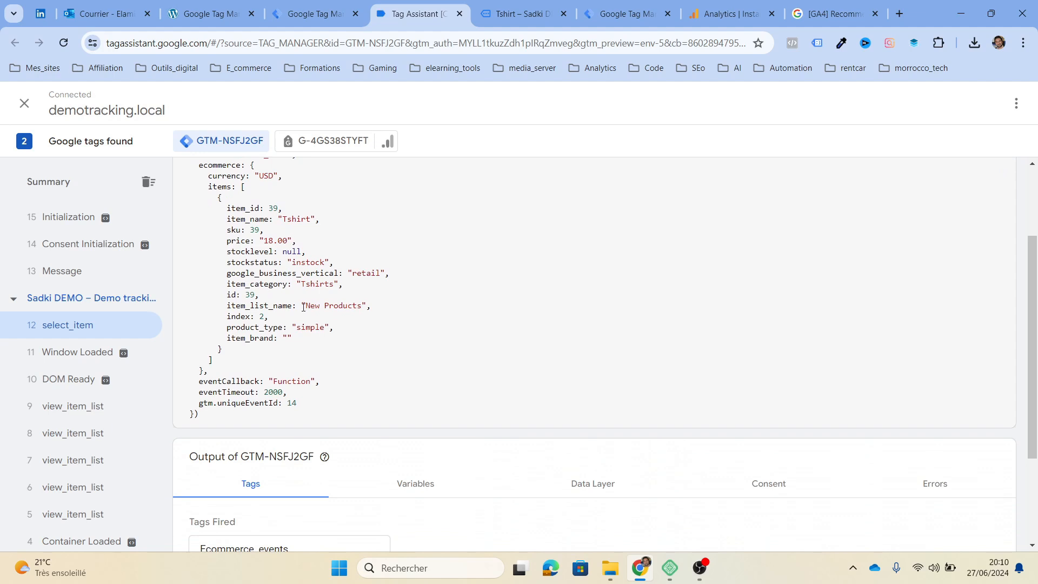
scroll(304, 306, down, 3)
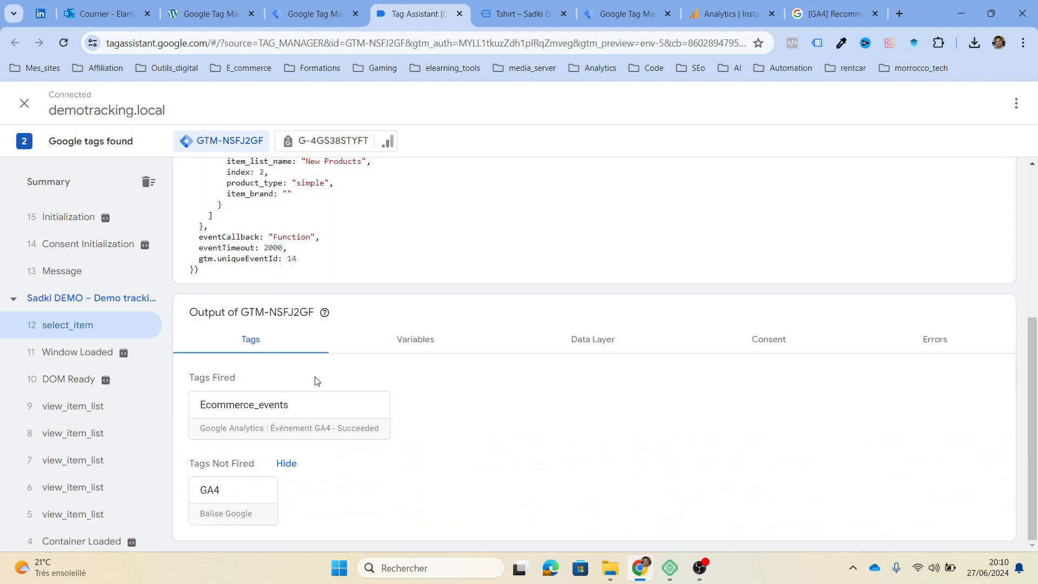
Inspect the Ecommerce_events tag details for select_item with variables displayed as values, and close them.
click(262, 415)
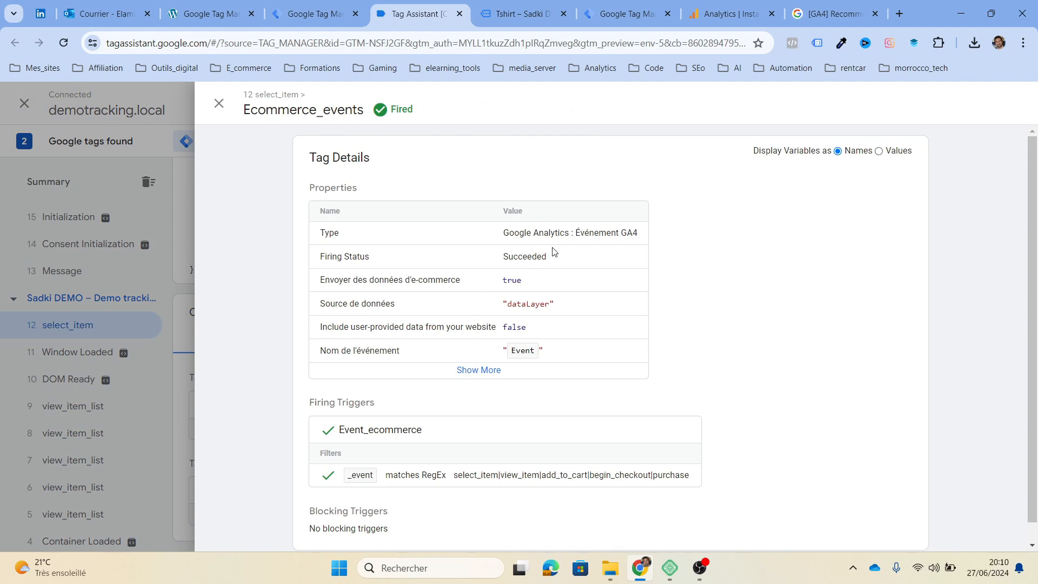
click(879, 152)
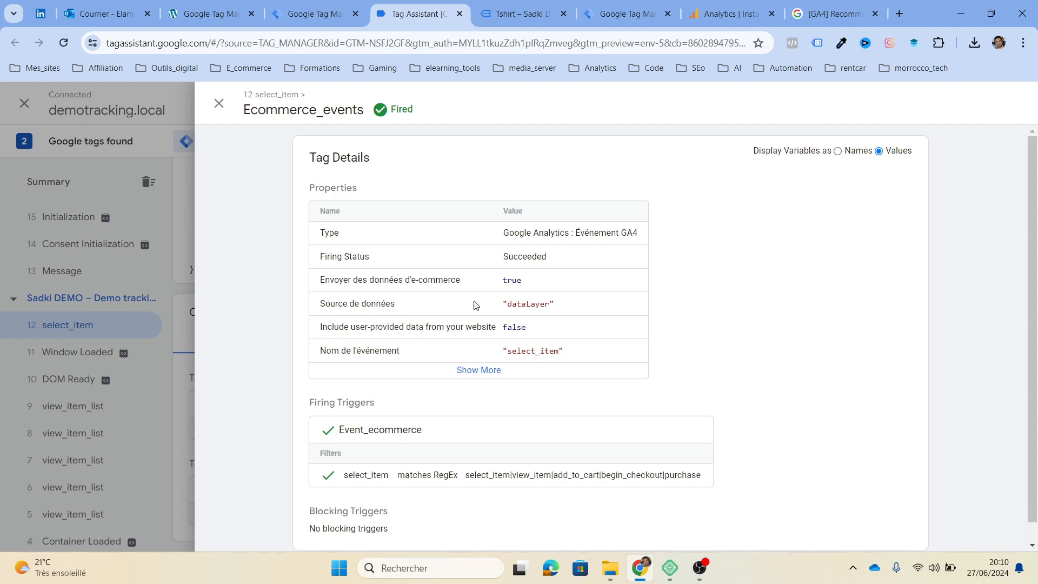
scroll(553, 330, down, 1)
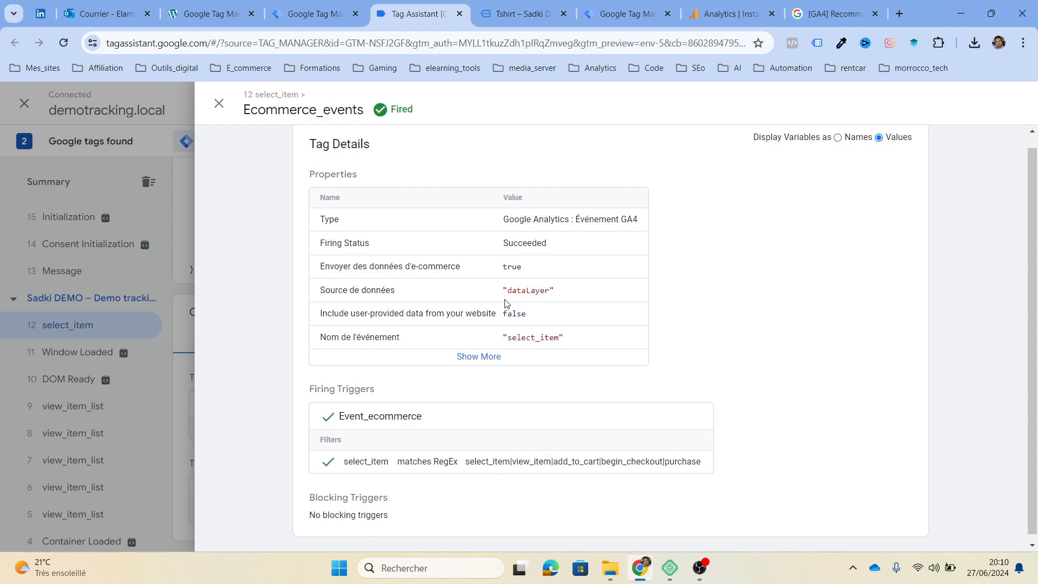
click(219, 104)
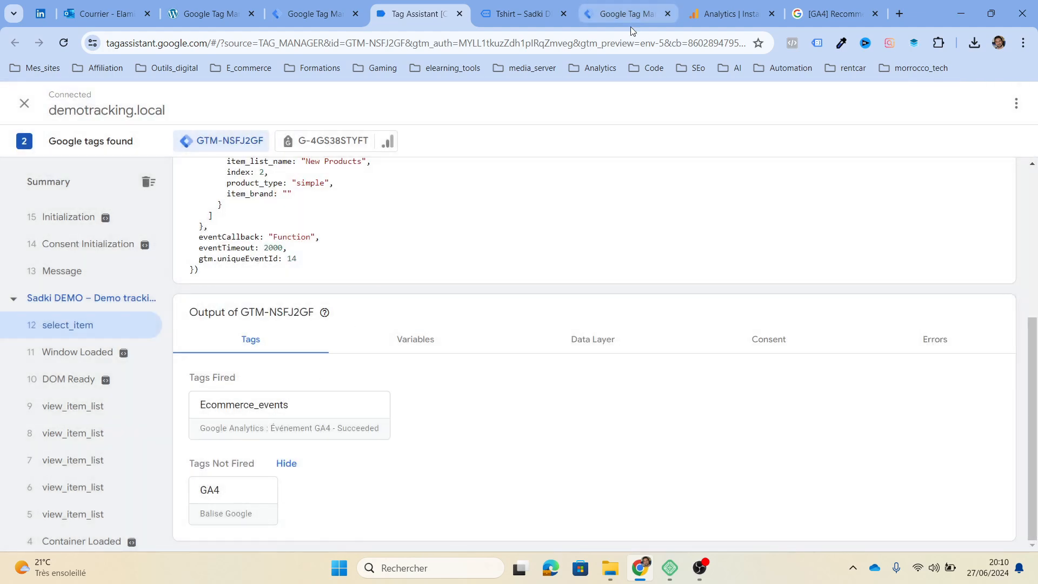
Switch to Google Analytics and open DebugView for the demolocal property to check the incoming events.
click(725, 5)
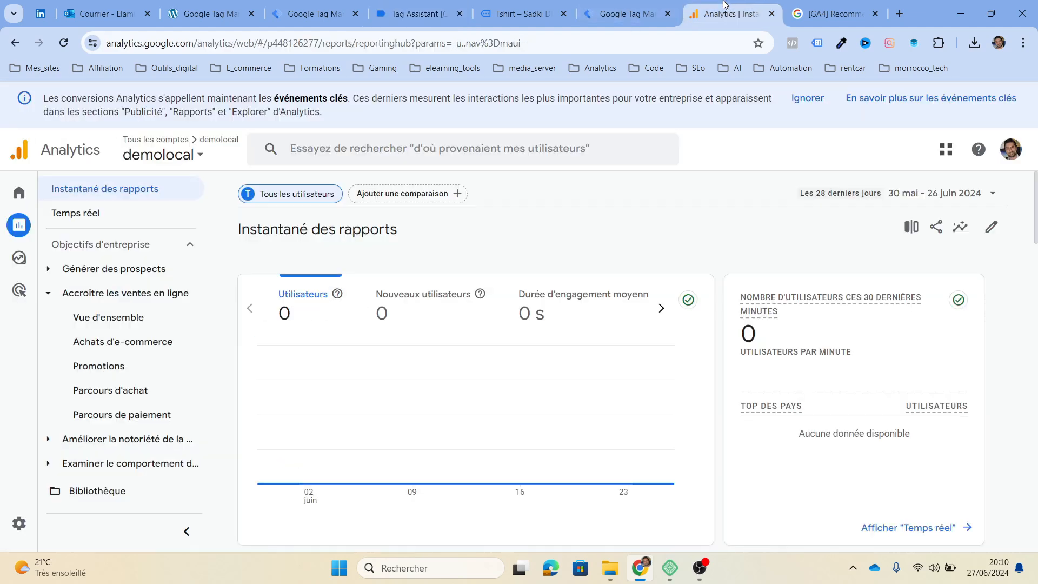
click(18, 527)
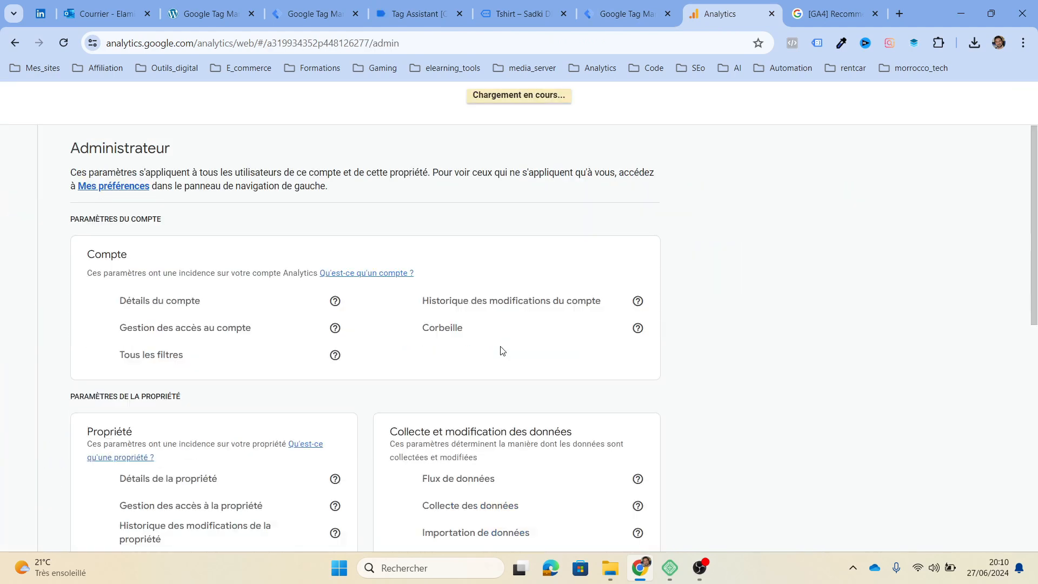
scroll(502, 351, down, 10)
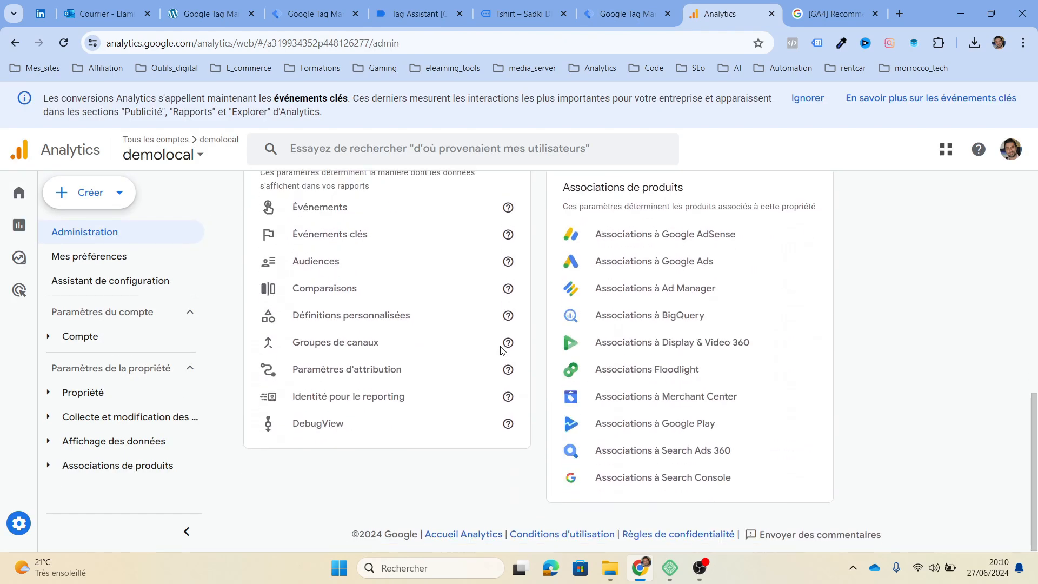
click(328, 432)
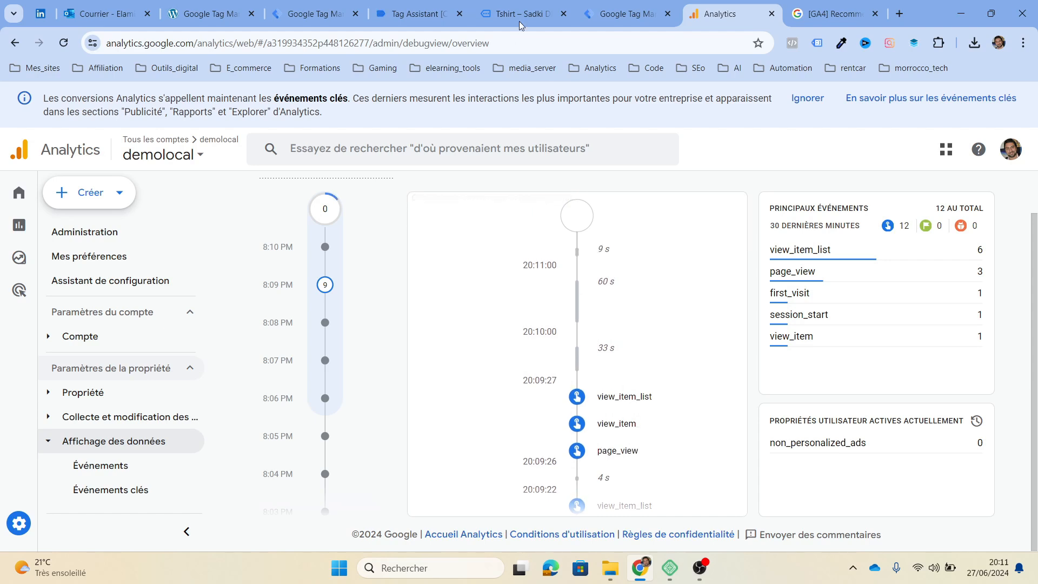
Add the Tshirt to the cart on the shop, and open the add_to_cart event in Tag Assistant.
click(528, 5)
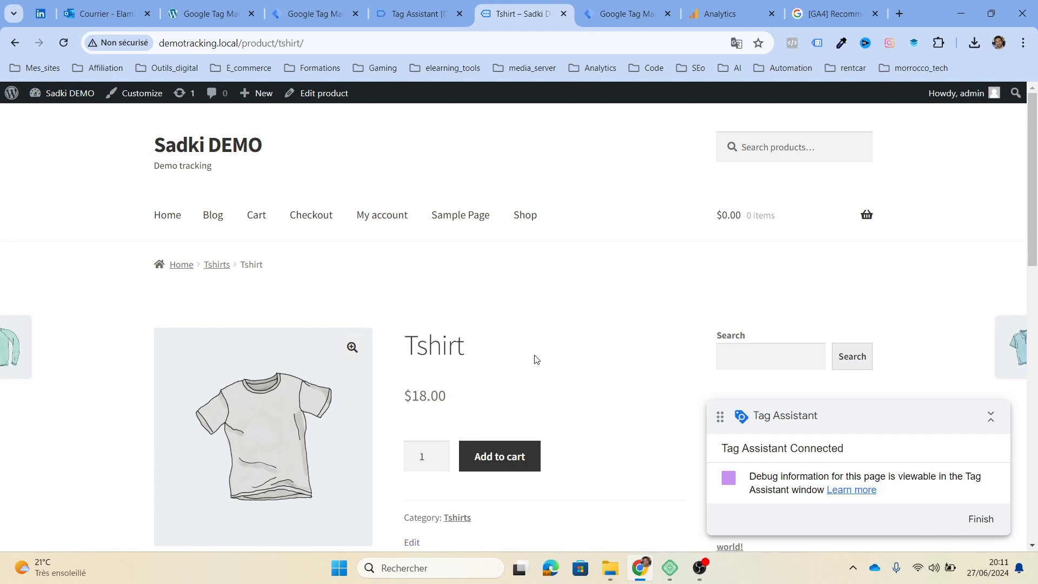
click(499, 460)
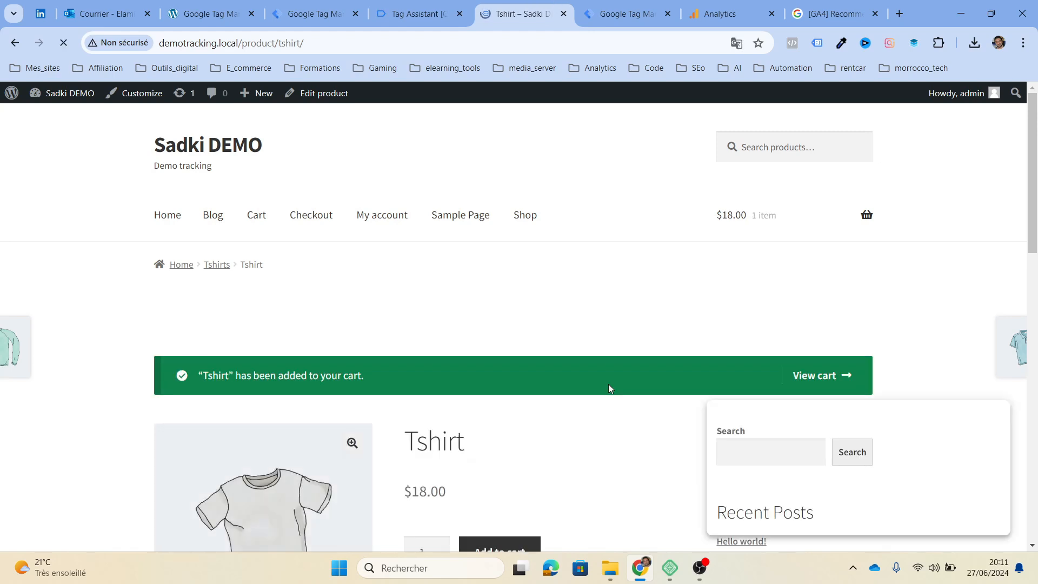
click(430, 6)
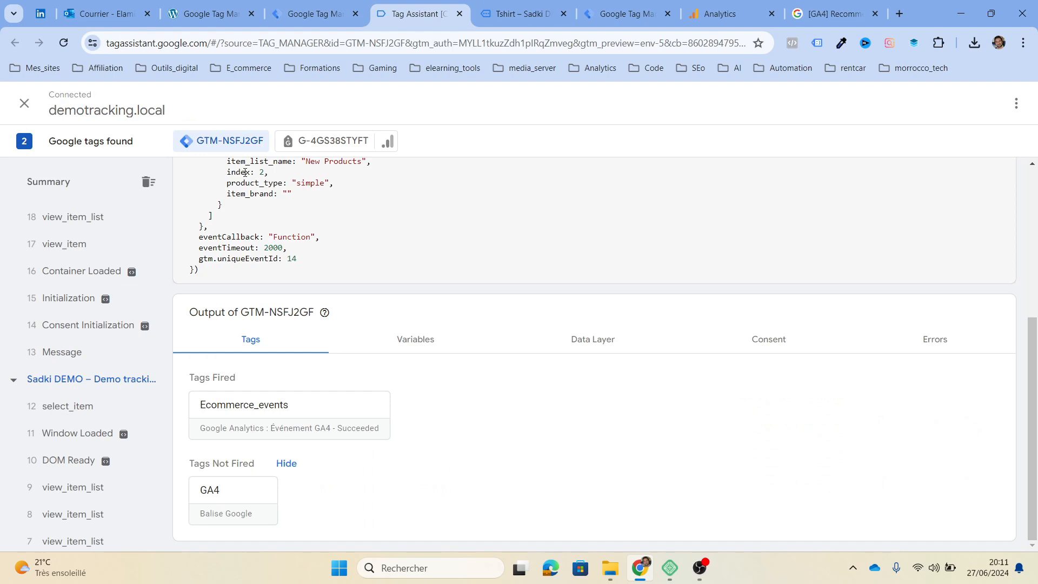
scroll(134, 277, up, 4)
click(84, 379)
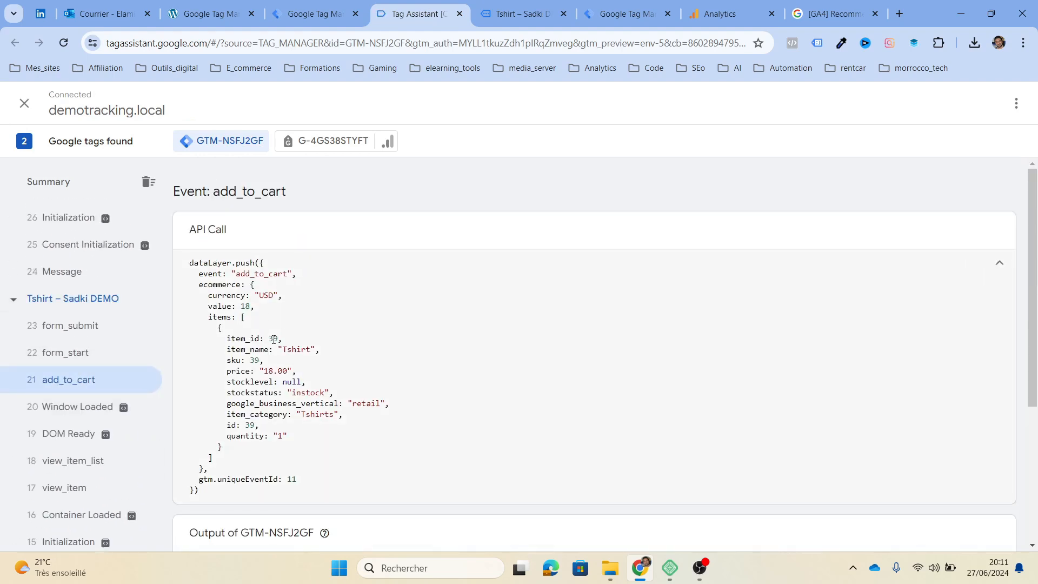
Check the Ecommerce_events tag's properties and firing trigger for the add_to_cart event, and close the details.
scroll(296, 422, down, 5)
click(283, 420)
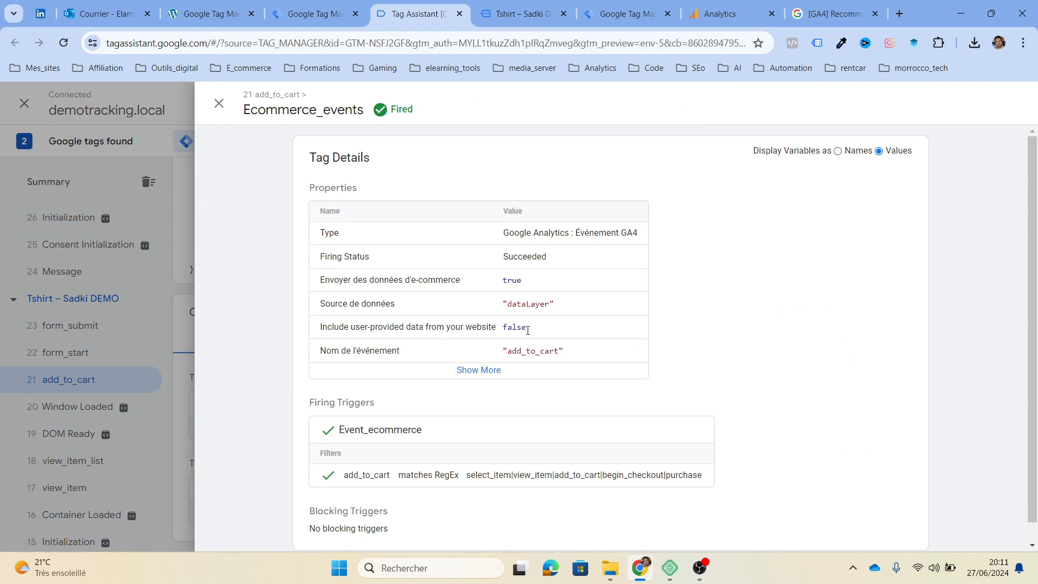
click(217, 102)
In Analytics DebugView, examine the Tshirt item's details under the add_to_cart event's Articles.
click(706, 6)
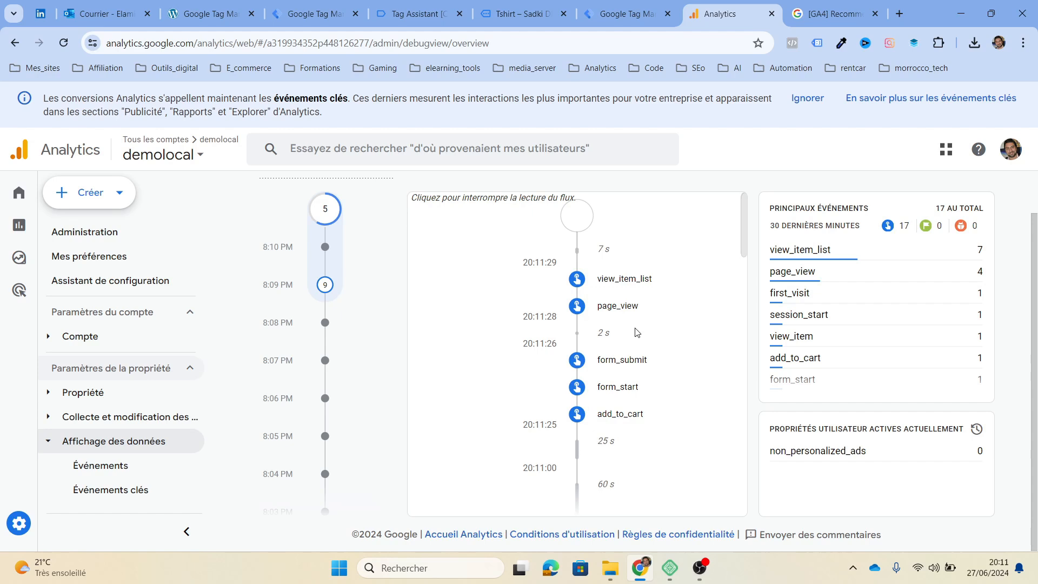
click(622, 422)
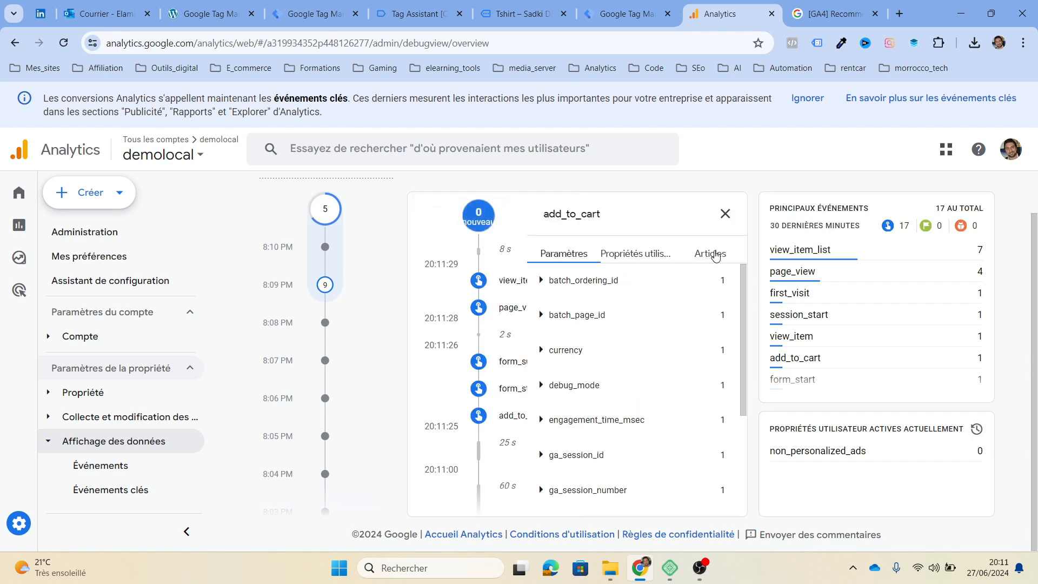
click(702, 257)
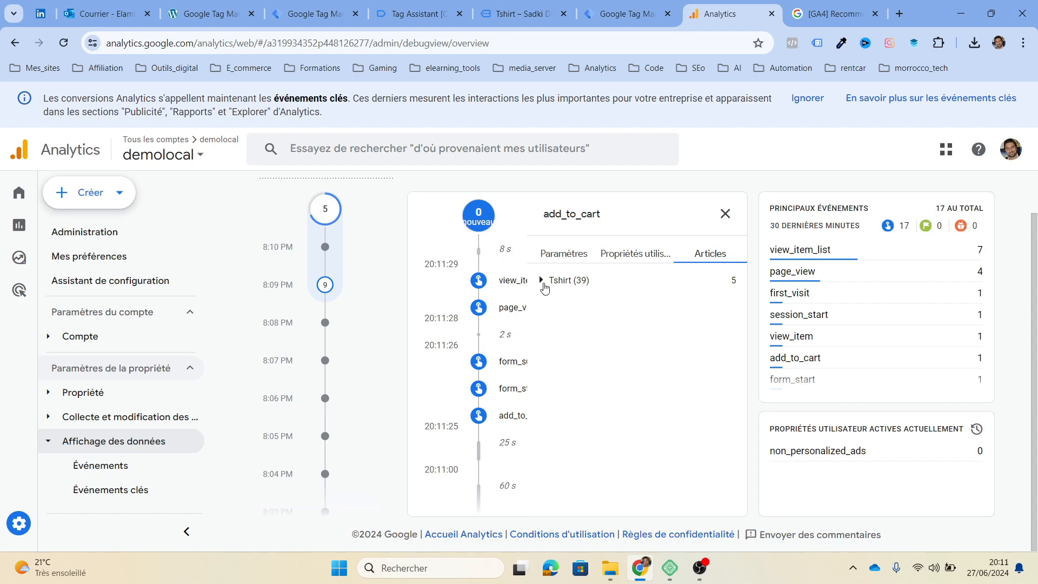
click(543, 286)
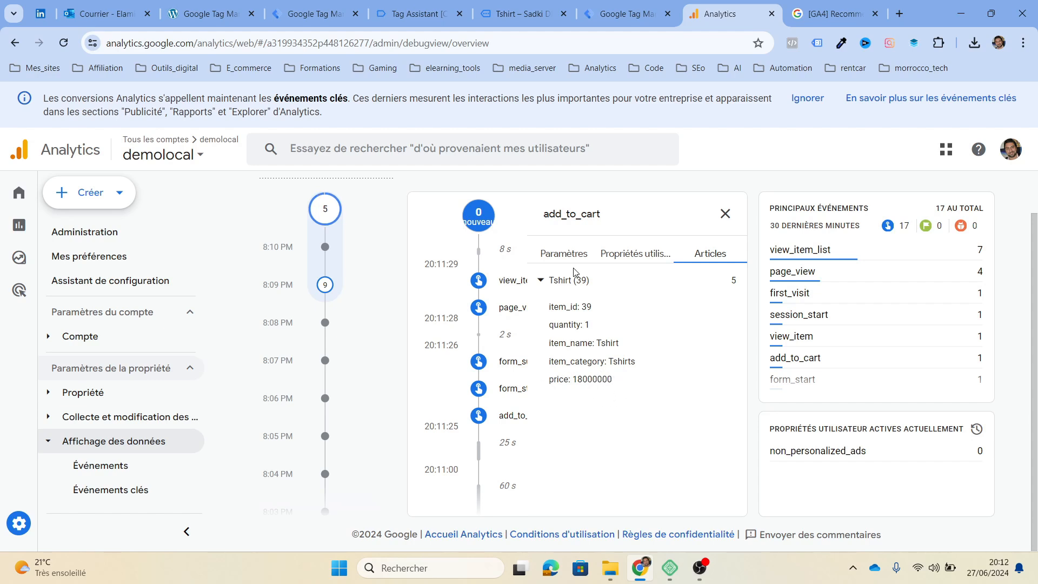
Compare the add_to_cart data layer values in Tag Assistant with the item details in Analytics DebugView.
click(417, 11)
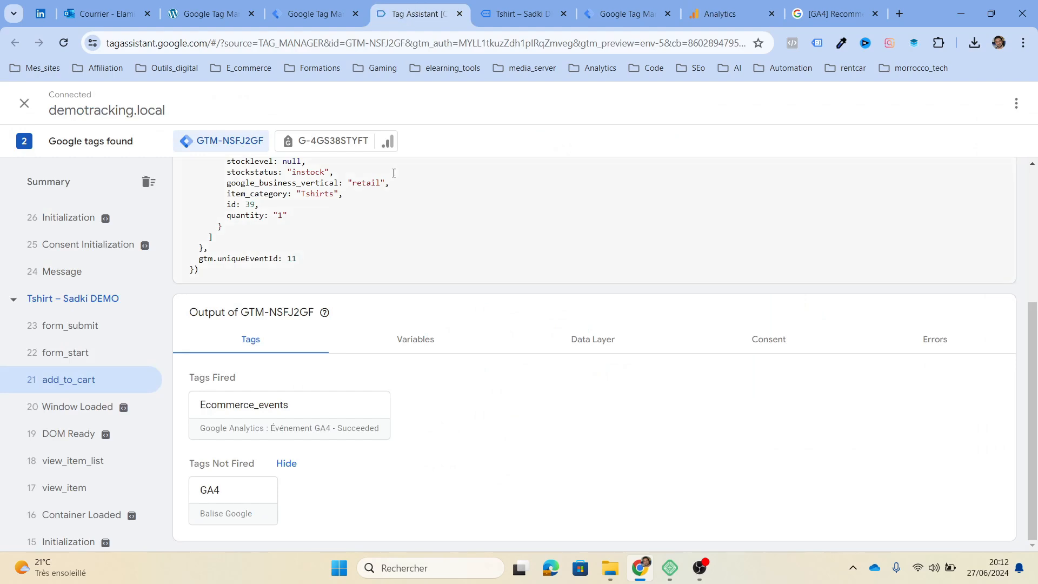
scroll(394, 173, up, 1)
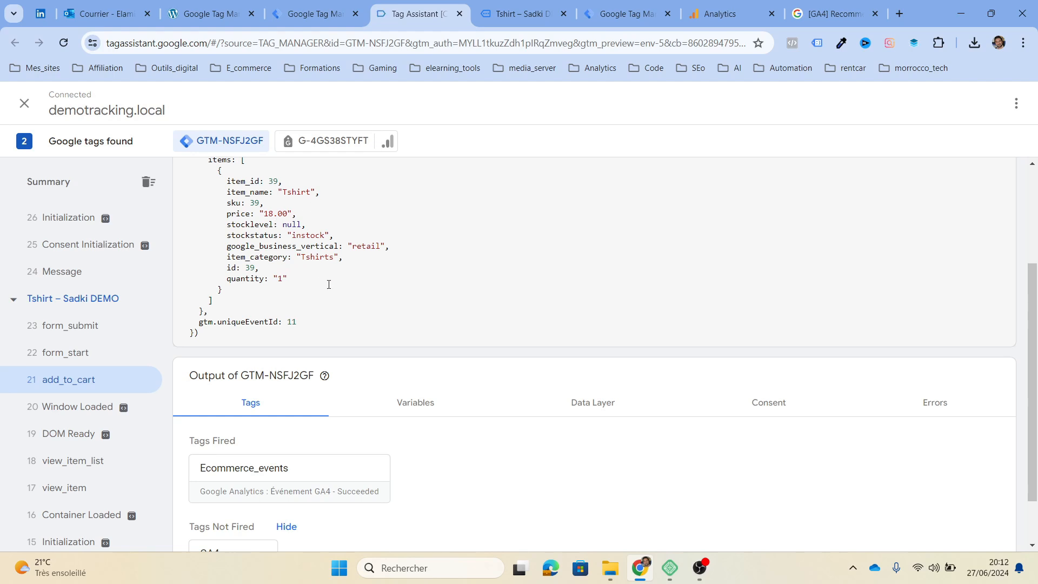
scroll(329, 284, down, 1)
click(716, 4)
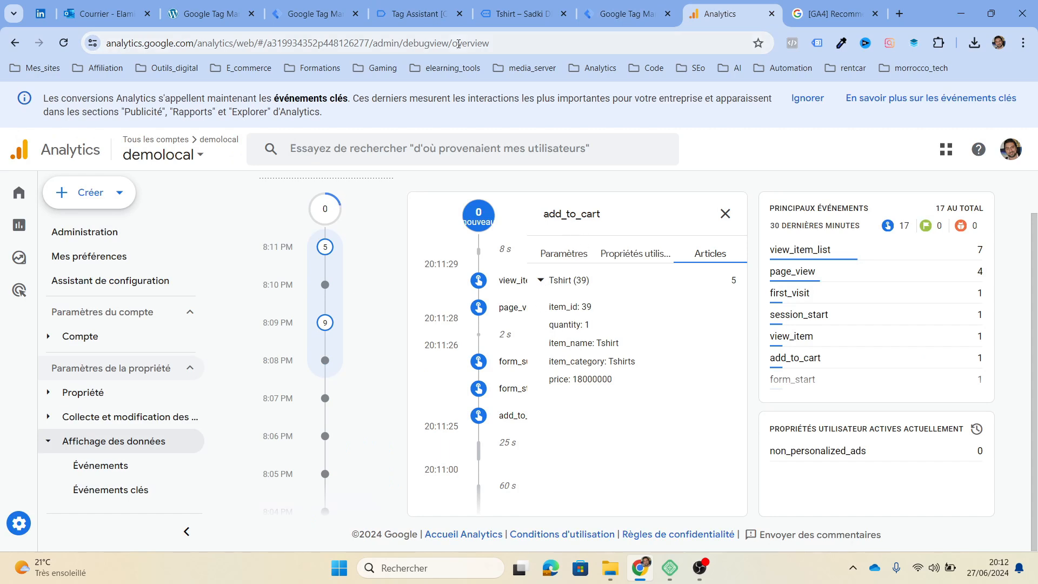
click(416, 13)
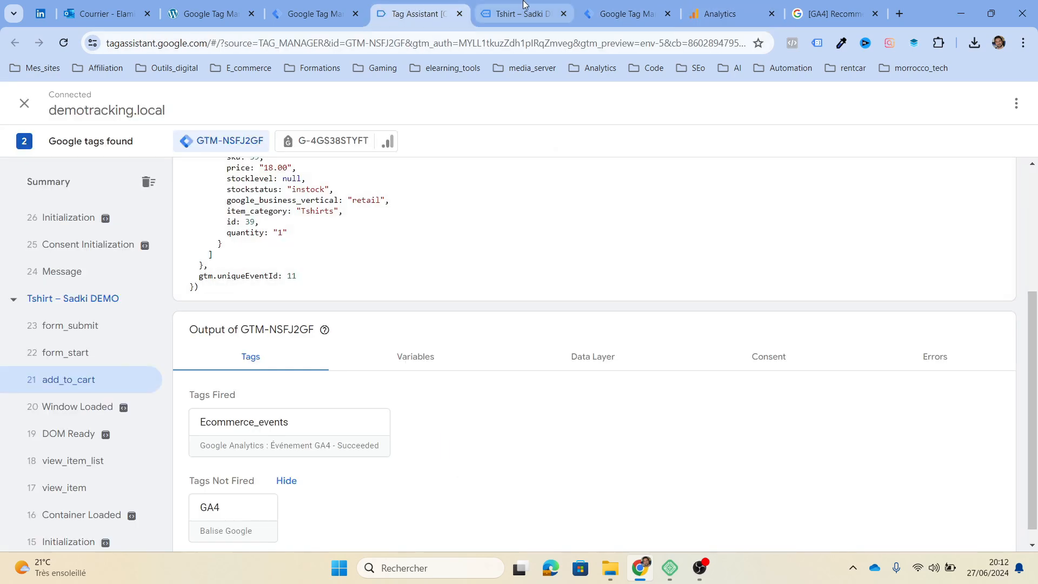
Return to the shop, view the cart containing the Tshirt, and proceed to the checkout page's order form.
click(527, 13)
scroll(533, 227, down, 3)
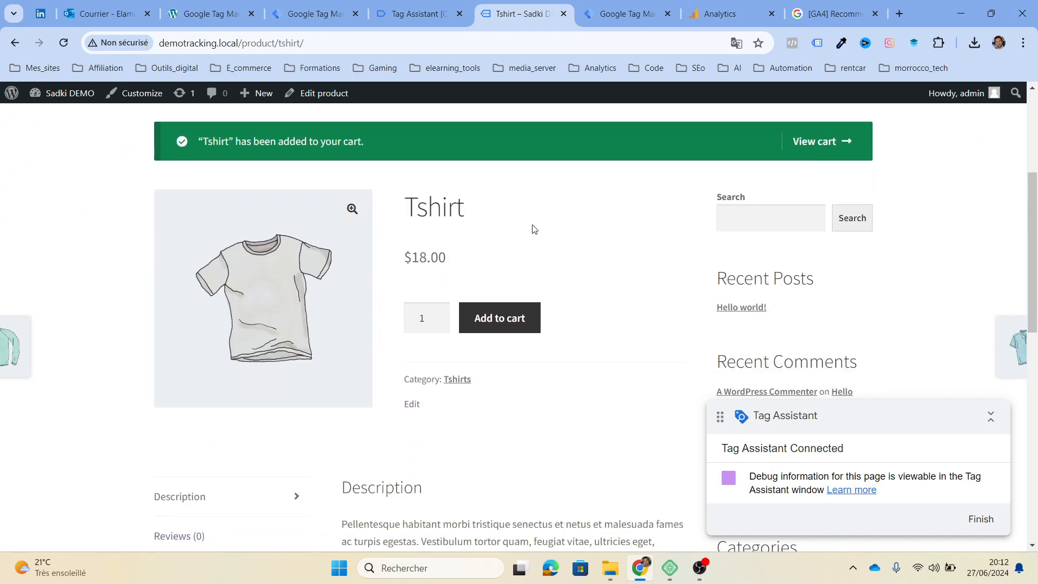
scroll(710, 313, up, 4)
click(825, 385)
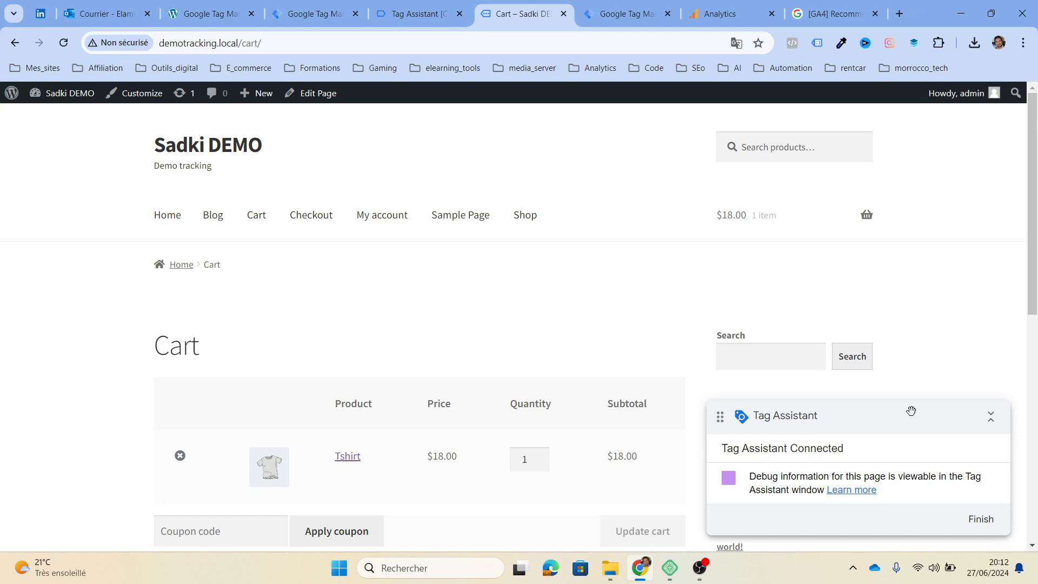
scroll(976, 362, down, 5)
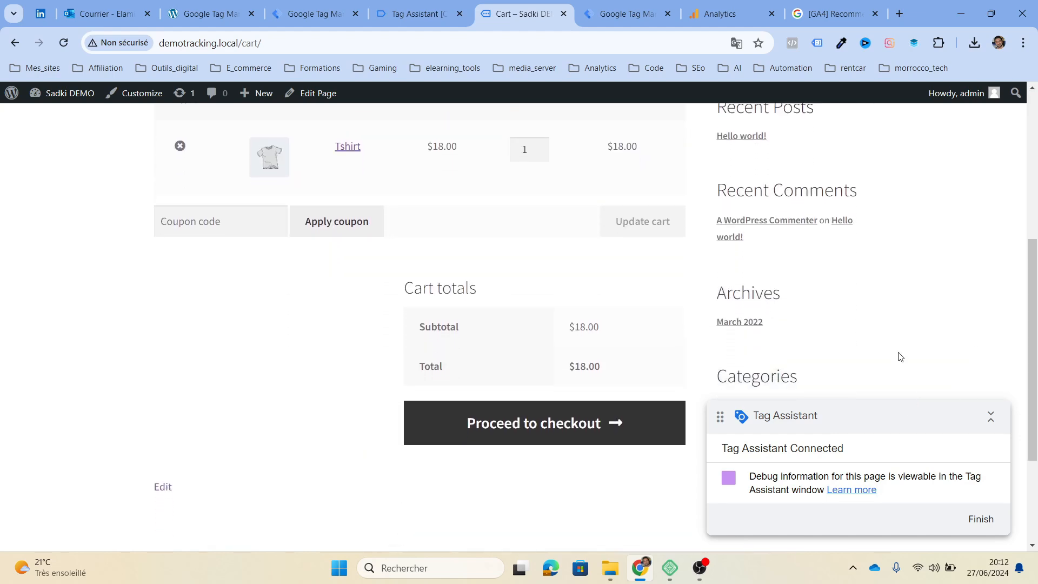
click(569, 421)
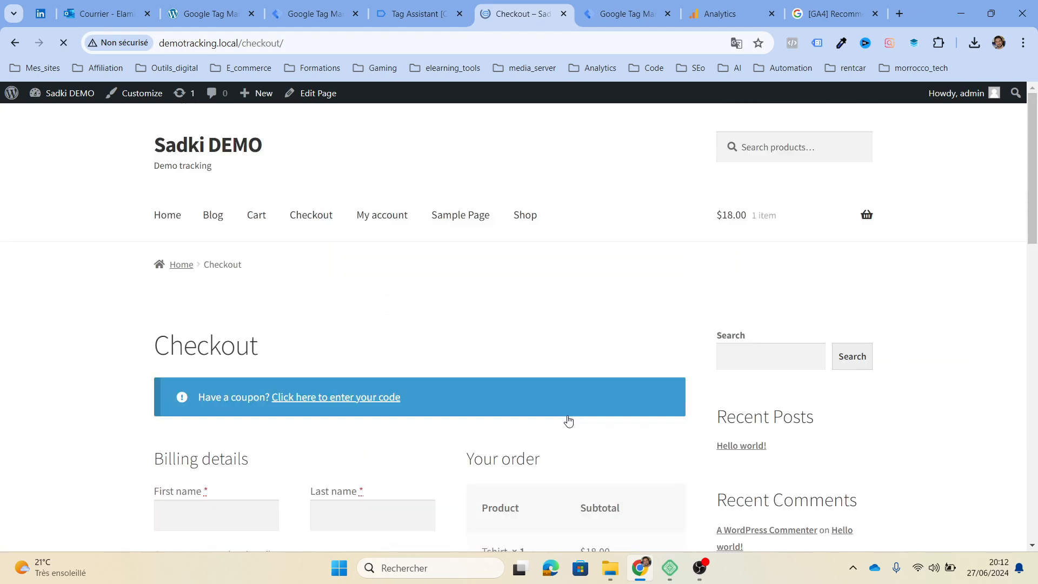
scroll(492, 364, down, 3)
scroll(492, 364, down, 6)
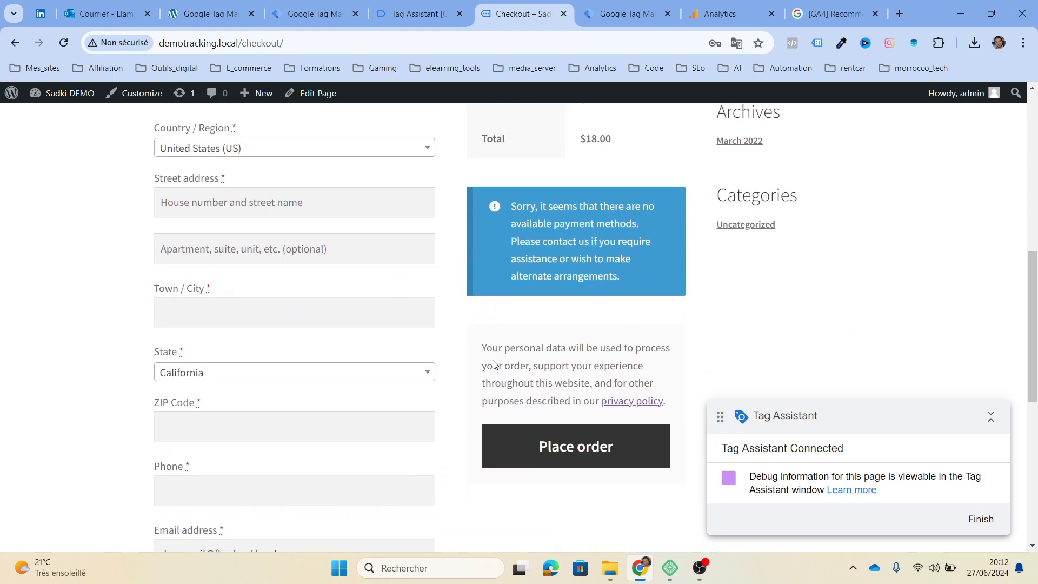
Review the checkout form, switch to Tag Assistant, and open the begin_checkout event recorded for the Checkout page.
scroll(492, 364, up, 2)
scroll(492, 361, down, 1)
scroll(492, 361, up, 1)
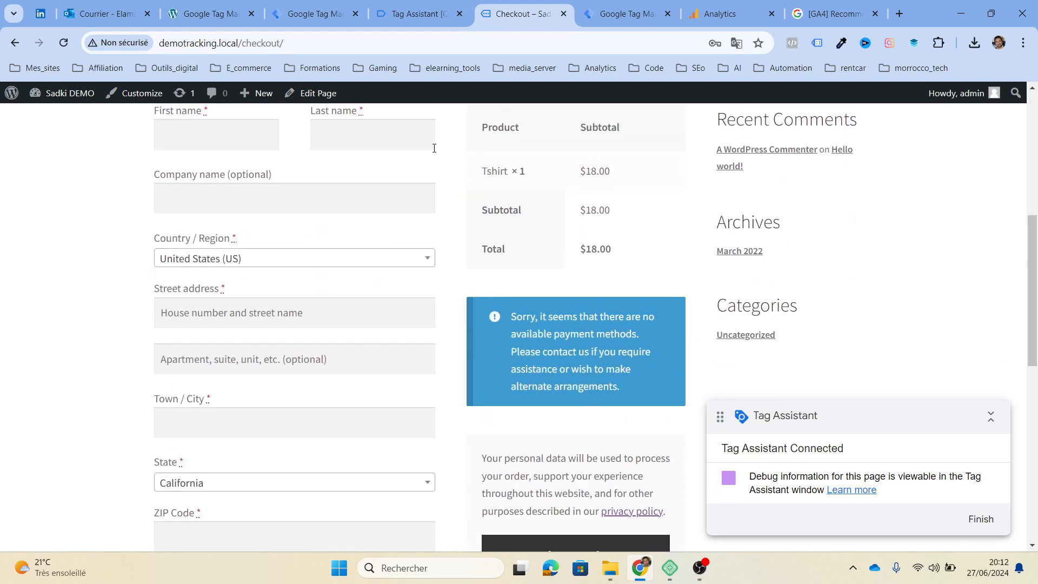
click(406, 10)
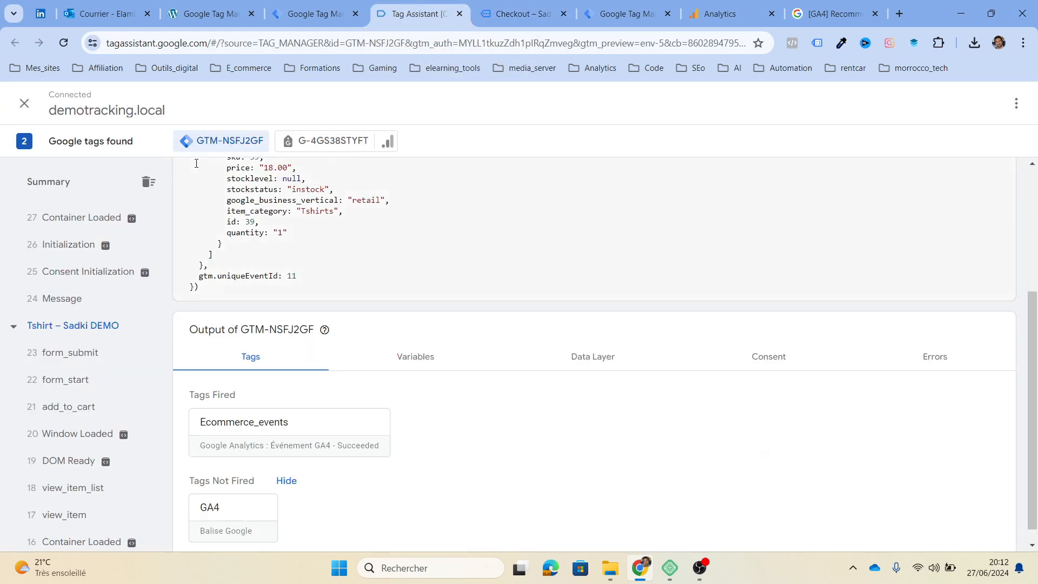
scroll(66, 346, up, 6)
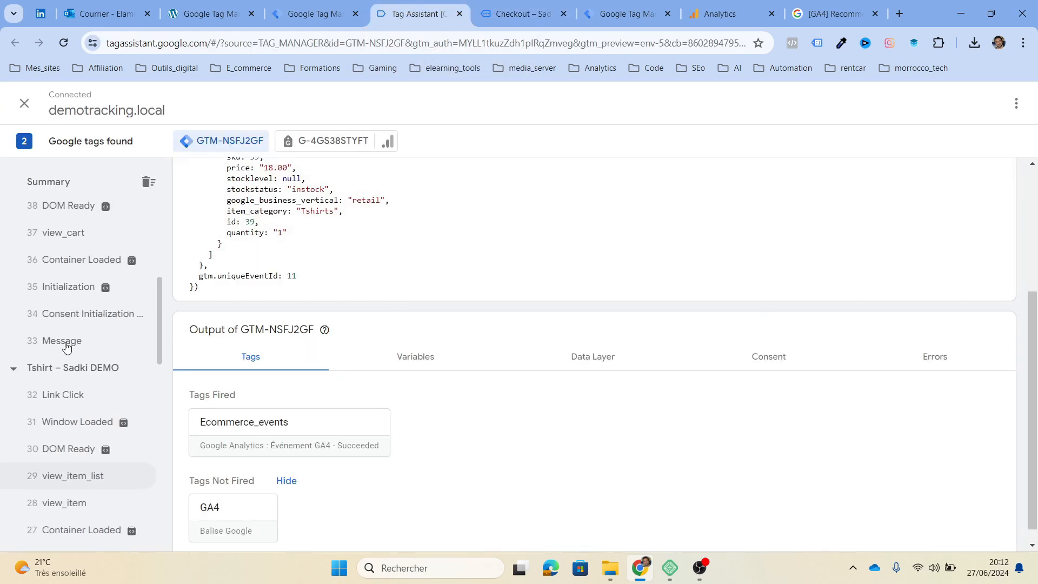
scroll(67, 346, up, 1)
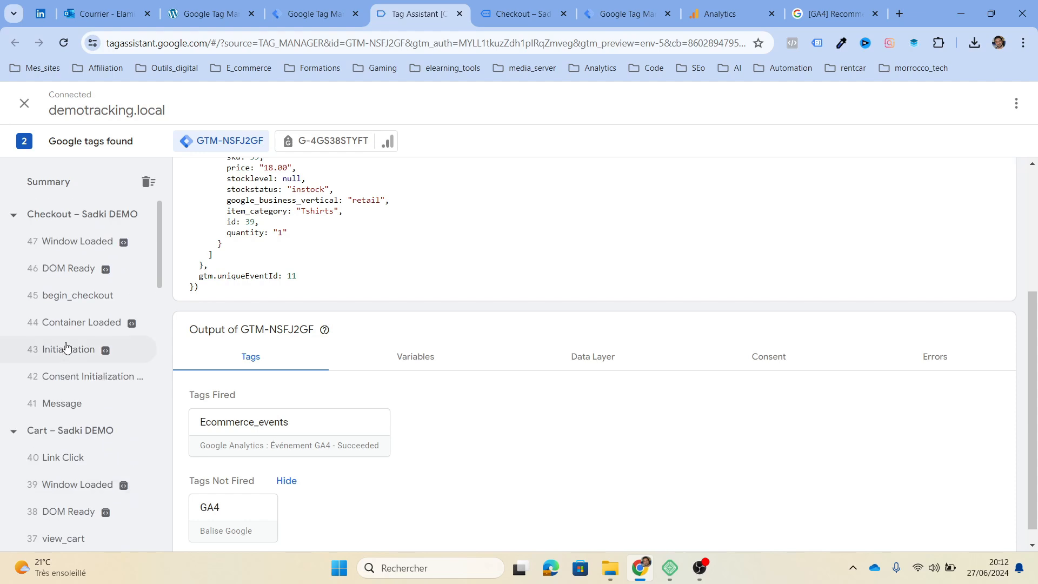
scroll(67, 348, down, 1)
scroll(94, 352, down, 5)
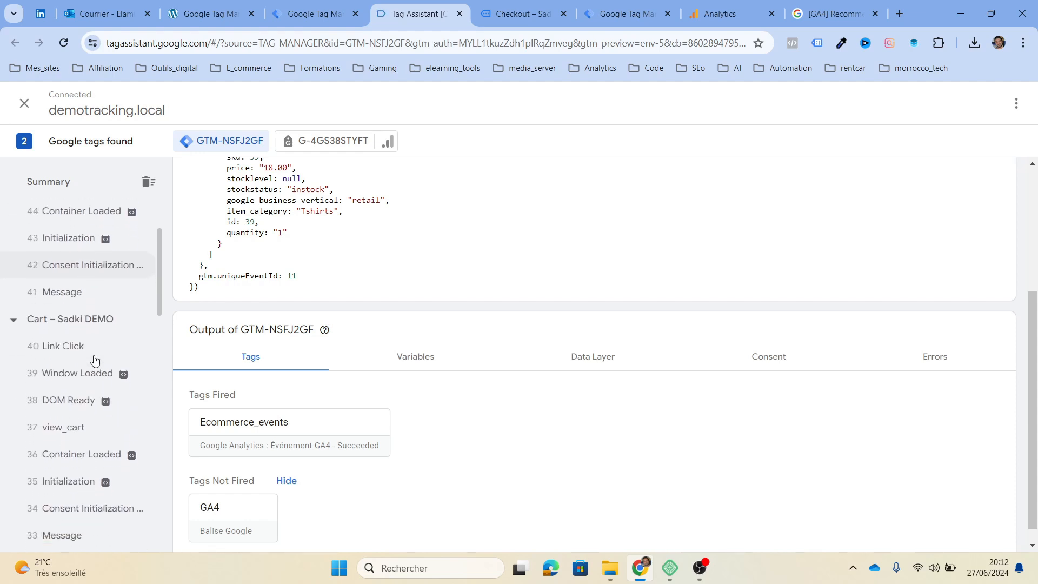
scroll(65, 416, up, 5)
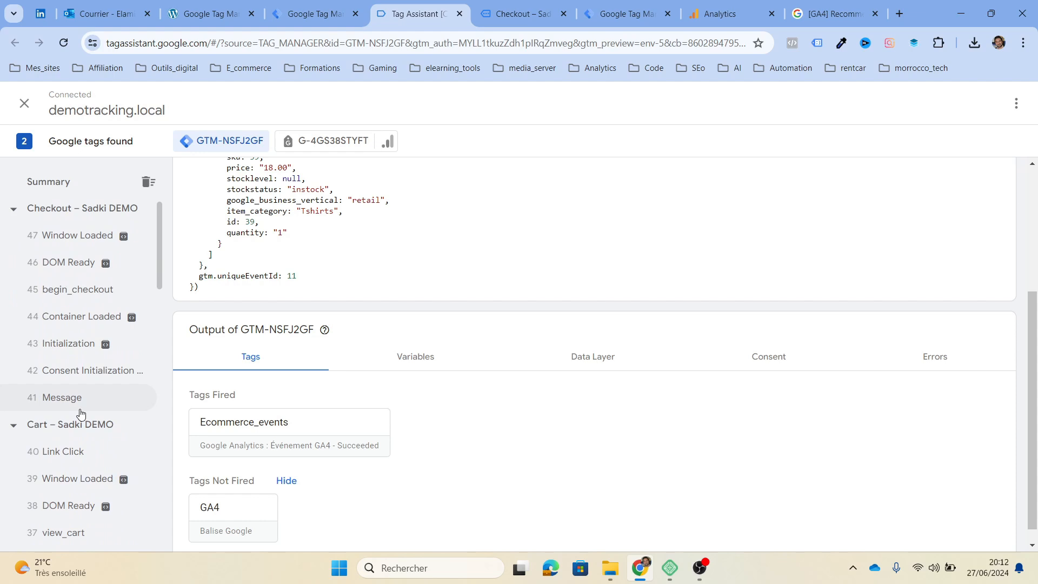
click(80, 296)
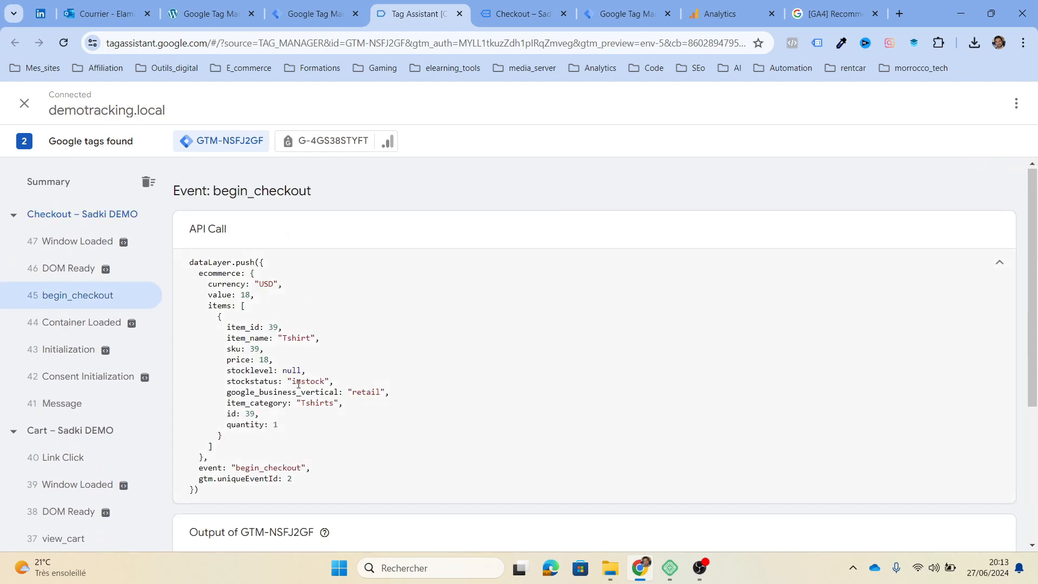
Examine the begin_checkout data layer values and the fired Ecommerce_events tag's properties and trigger, and close the tag details.
scroll(298, 386, down, 4)
scroll(308, 297, up, 2)
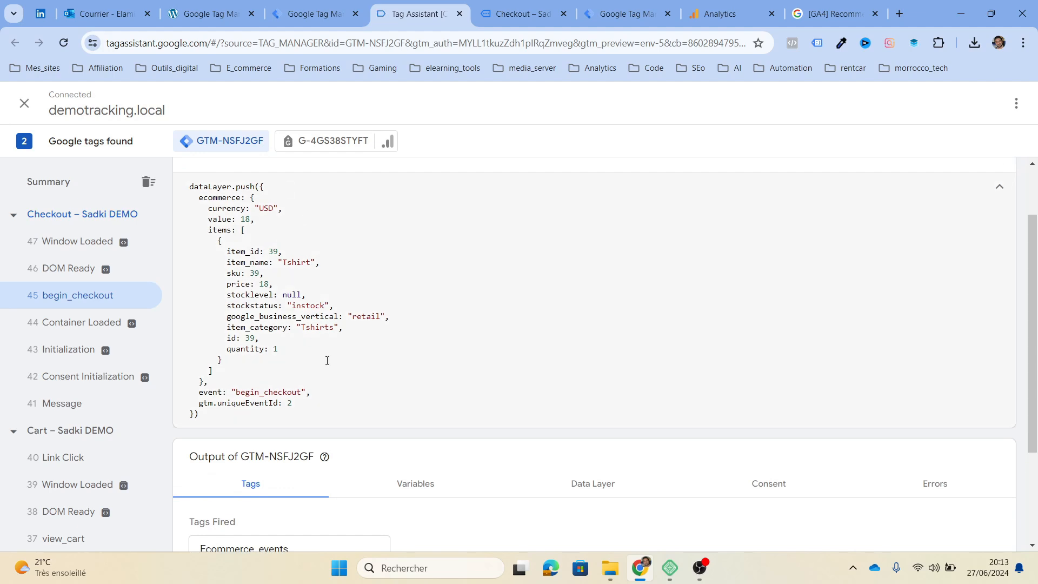
scroll(327, 361, down, 3)
click(295, 411)
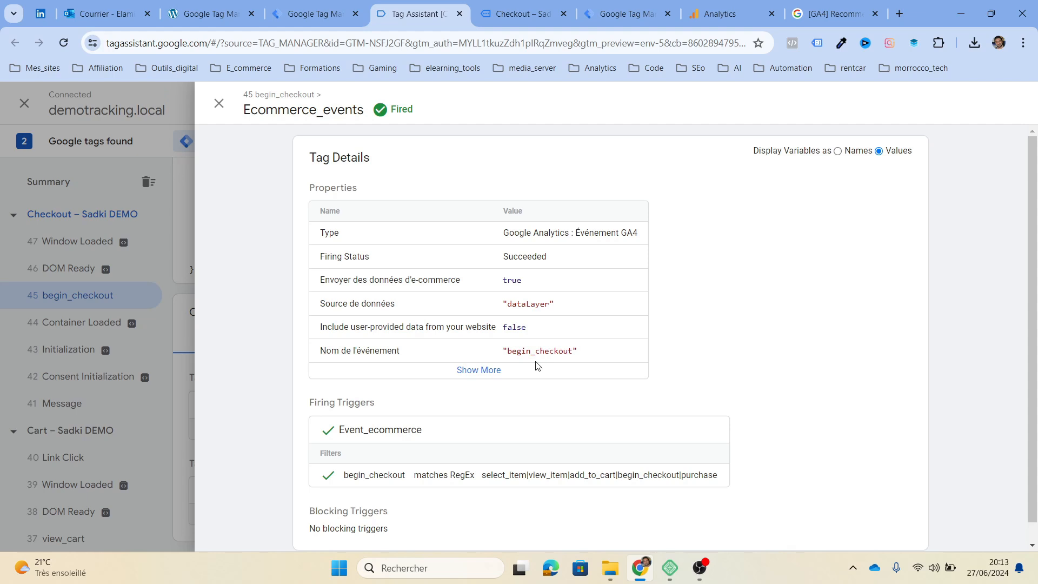
click(219, 104)
In Analytics DebugView, replace the add_to_cart details with the begin_checkout event's and expand the Tshirt item under its Articles.
click(724, 13)
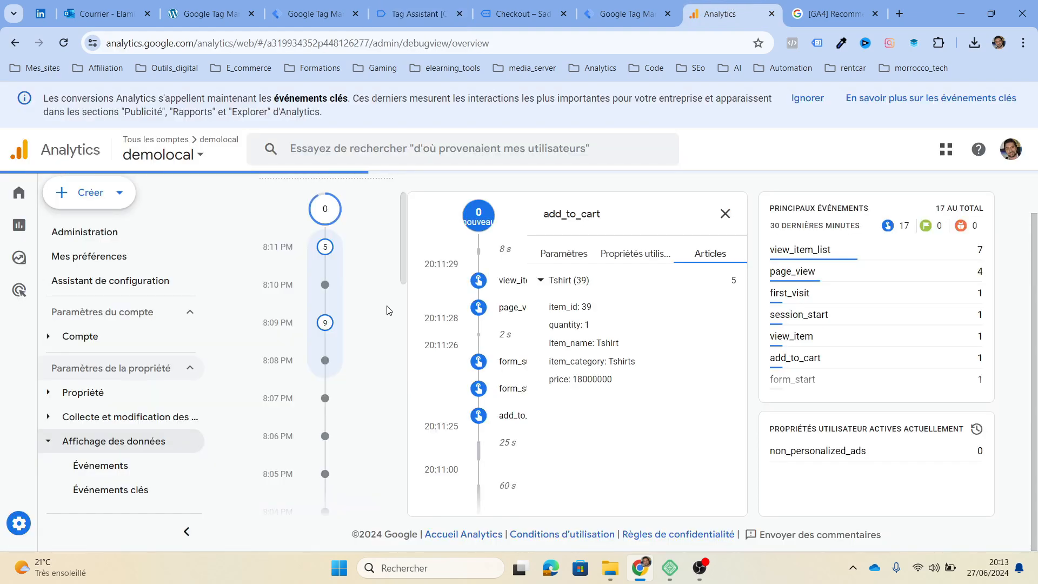
click(725, 214)
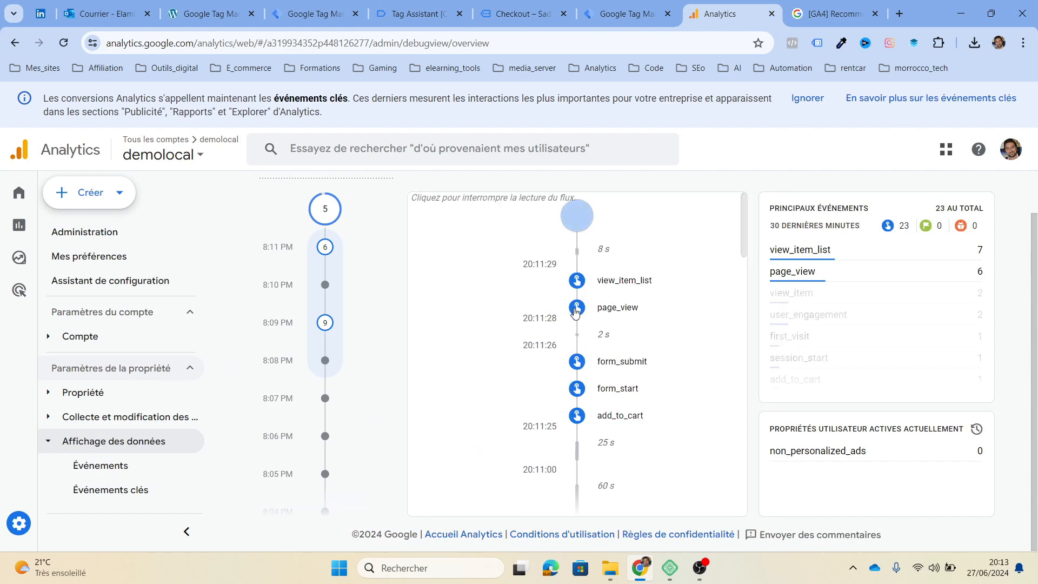
scroll(606, 378, up, 1)
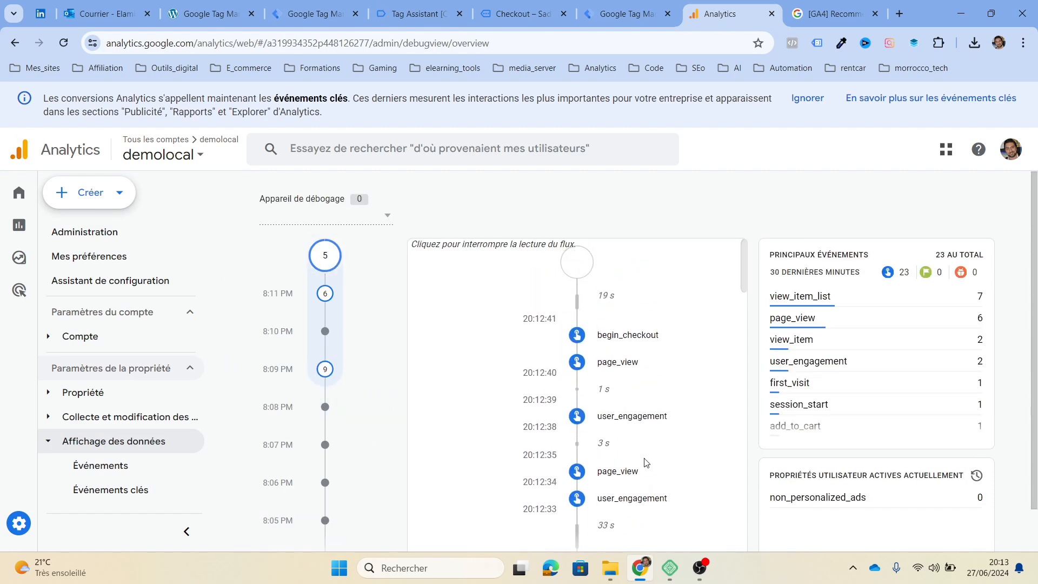
click(630, 361)
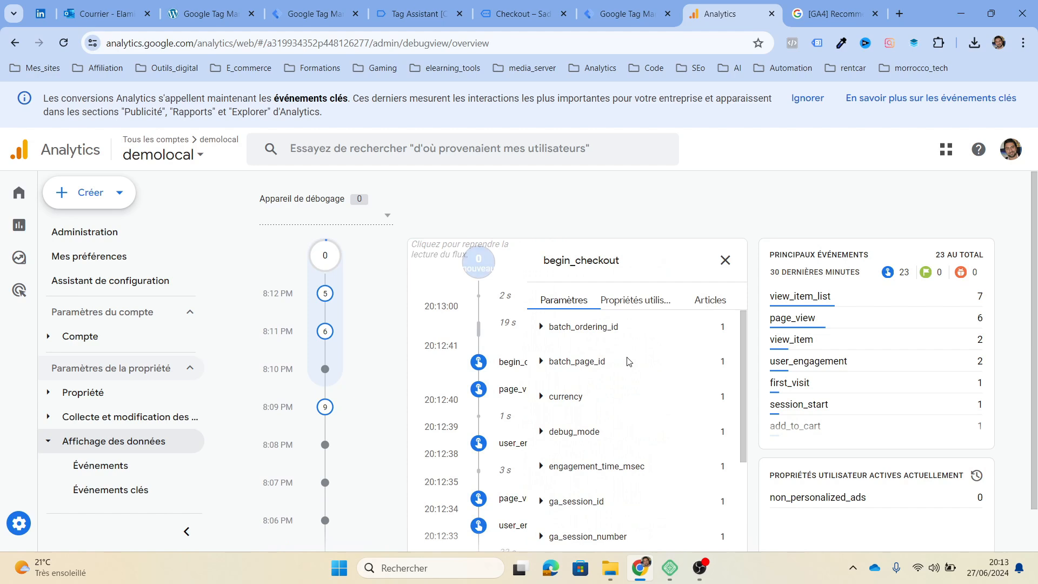
click(698, 300)
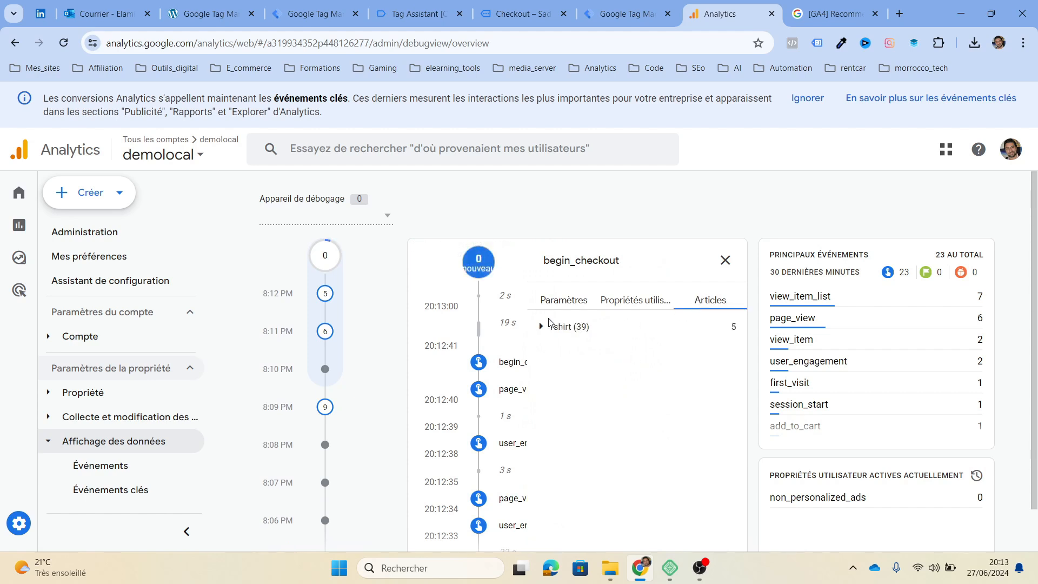
click(540, 328)
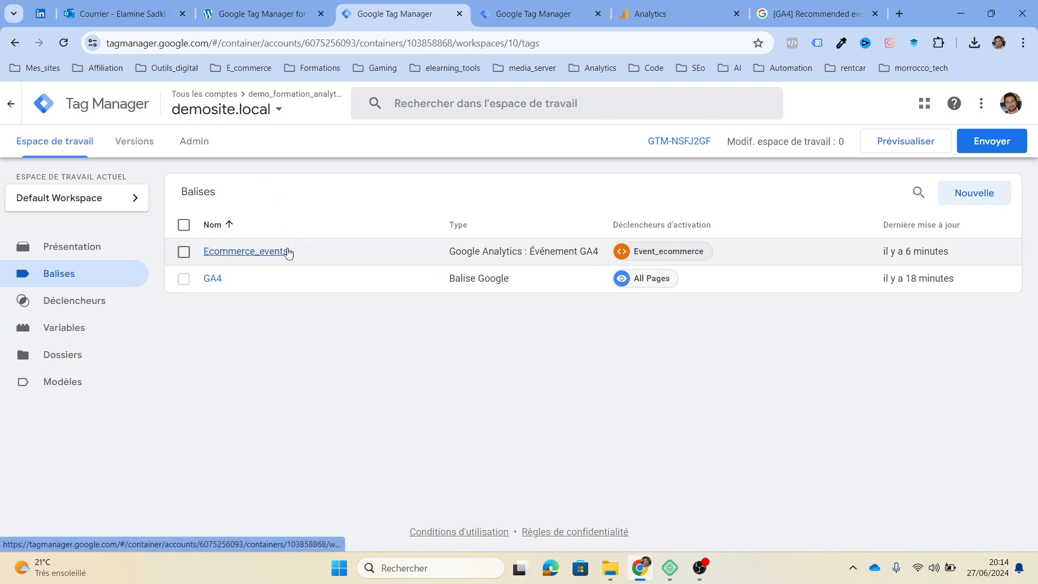
Return to Analytics DebugView, close the begin_checkout details, and open the Temps réel report.
click(665, 14)
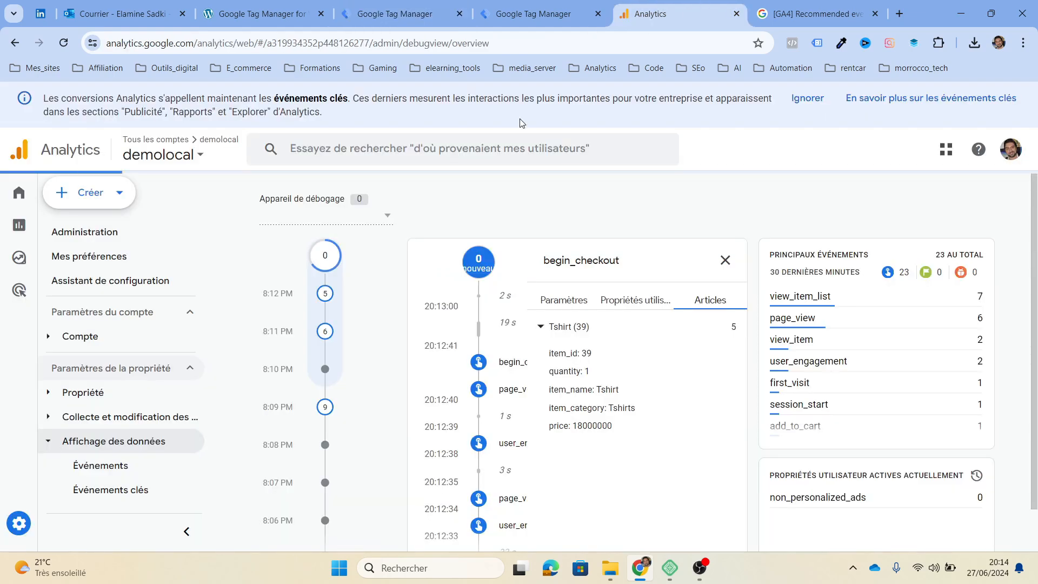
click(726, 261)
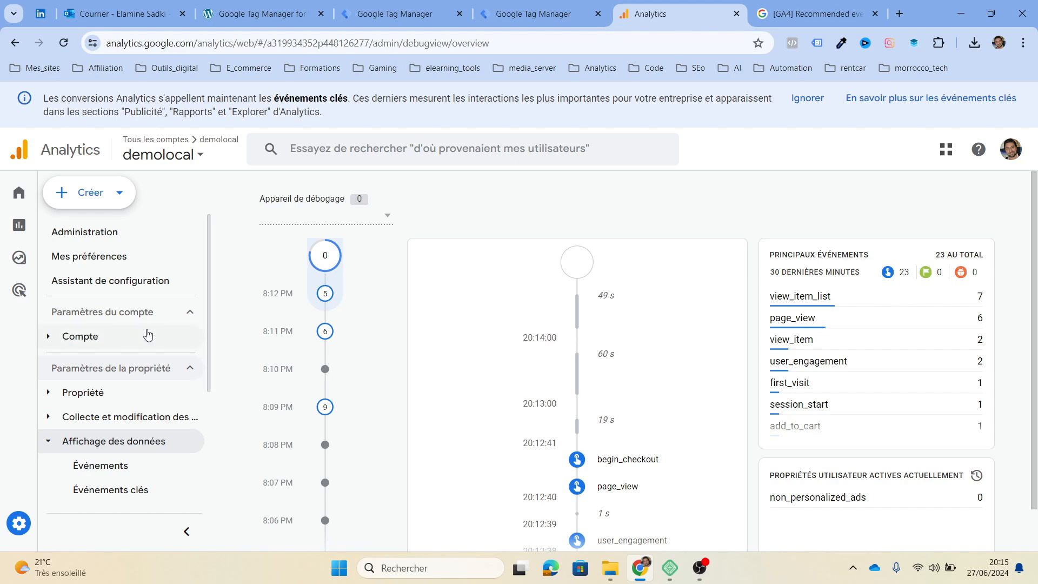
click(38, 234)
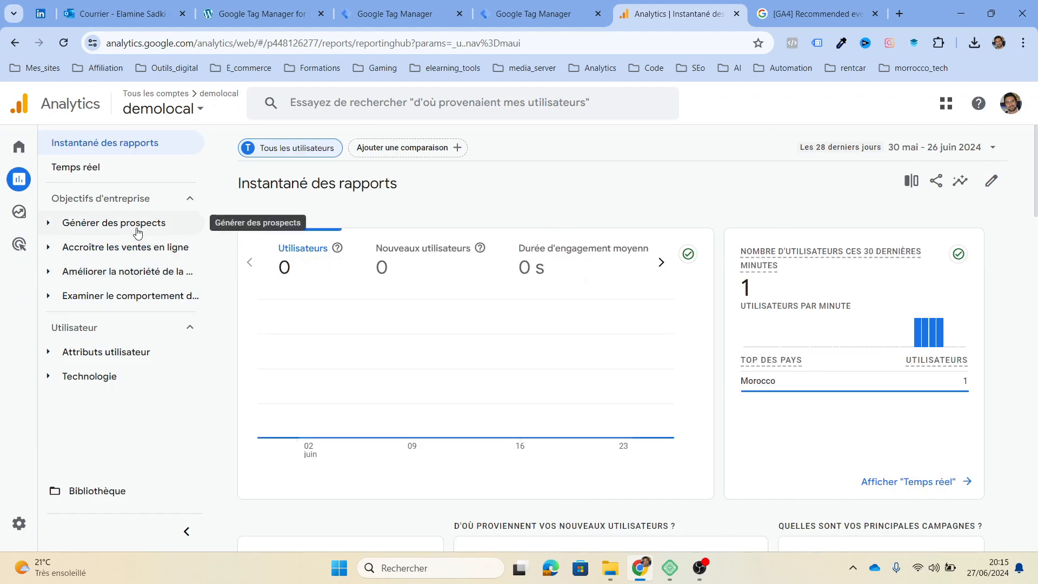
click(96, 172)
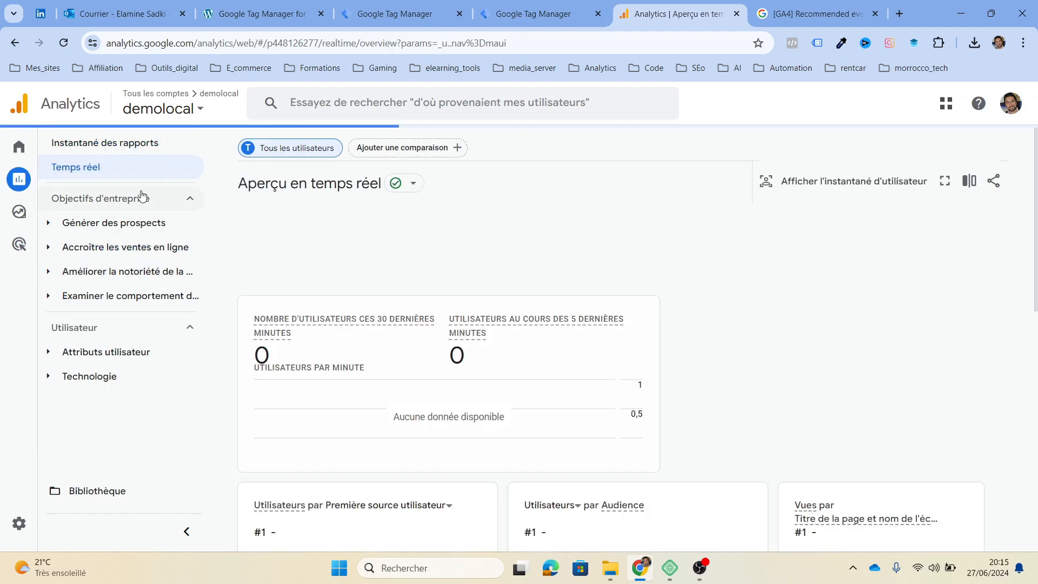